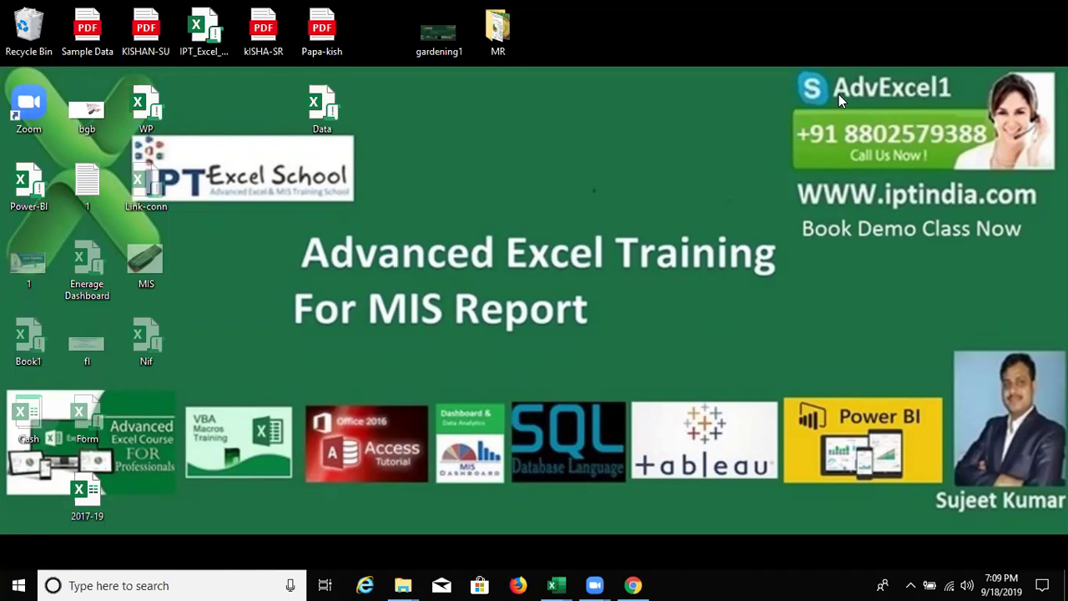
Highlight the course banners on the desktop wallpaper, including the Access banner
left_click_drag(120, 385, 830, 488)
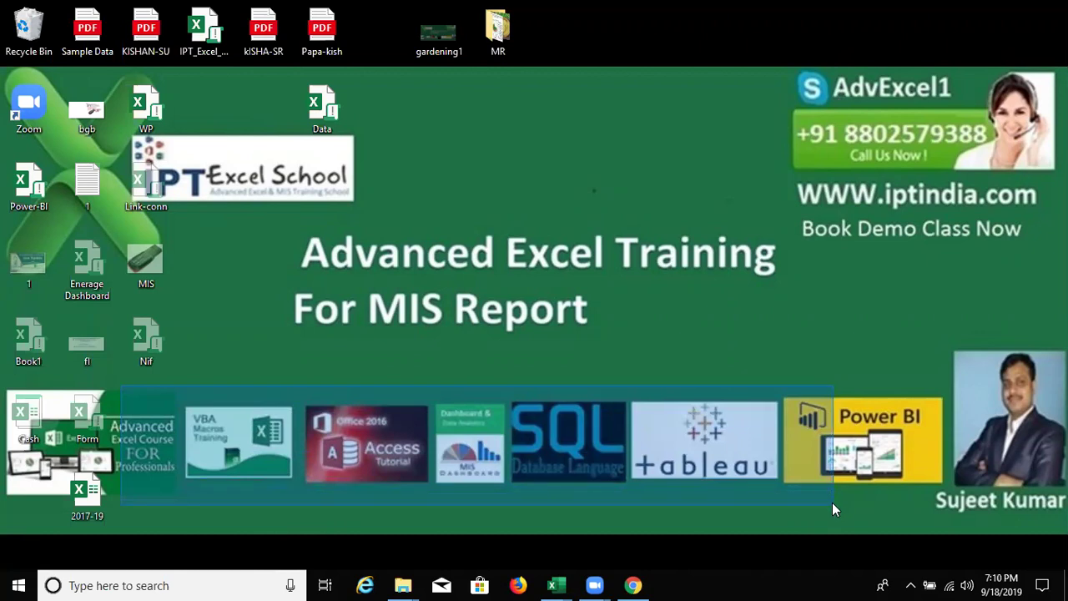
left_click_drag(831, 492, 832, 502)
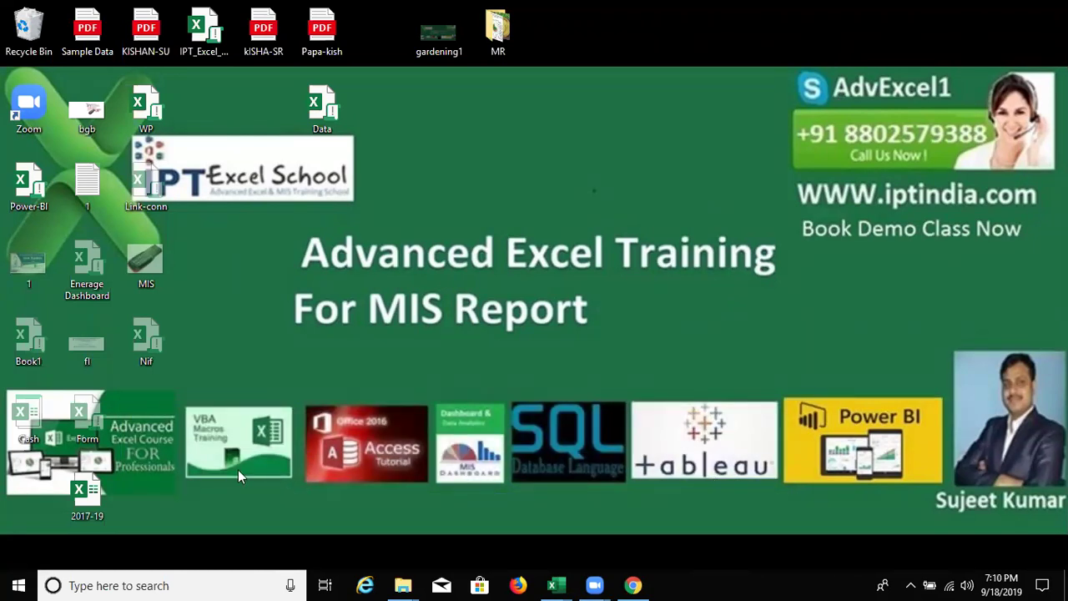
mouse_move(134, 400)
left_mouse_down()
mouse_move(592, 496)
mouse_move(165, 454)
left_mouse_up()
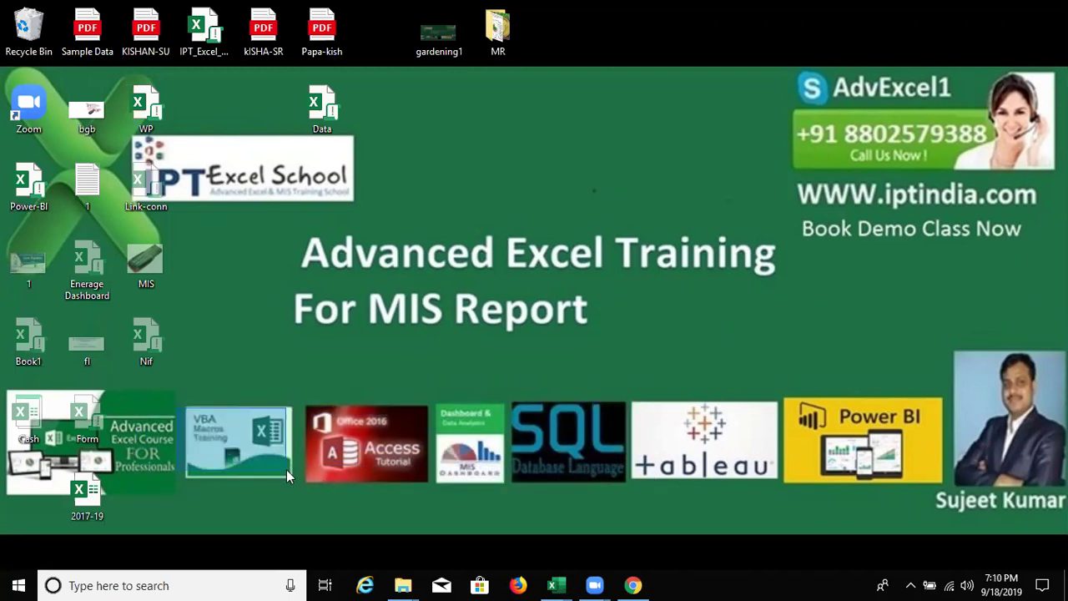
mouse_move(334, 396)
left_mouse_down()
mouse_move(392, 453)
mouse_move(461, 413)
left_mouse_up()
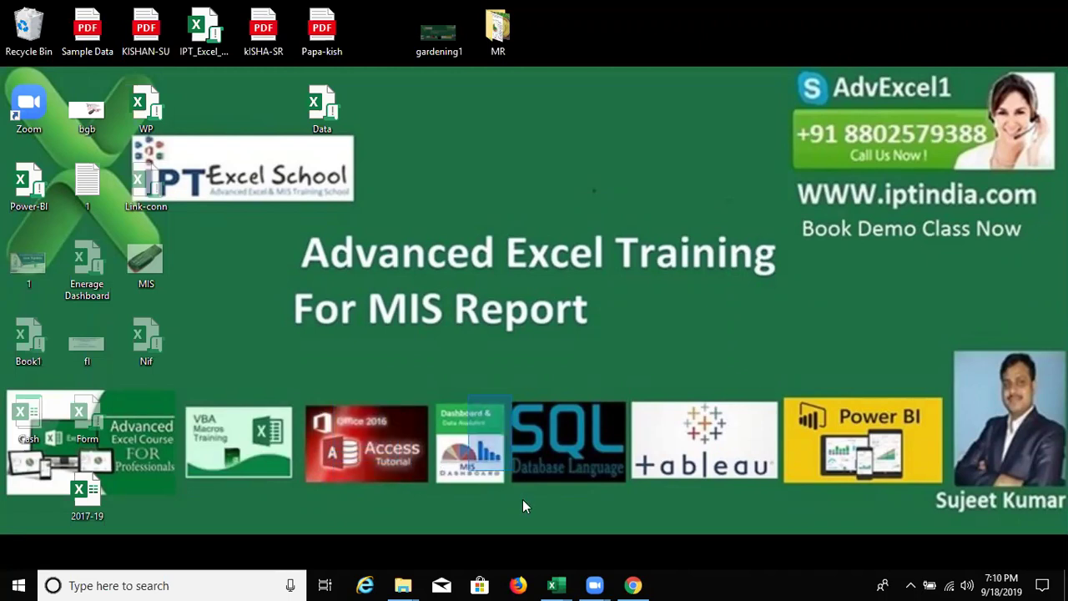
left_click_drag(601, 458, 111, 407)
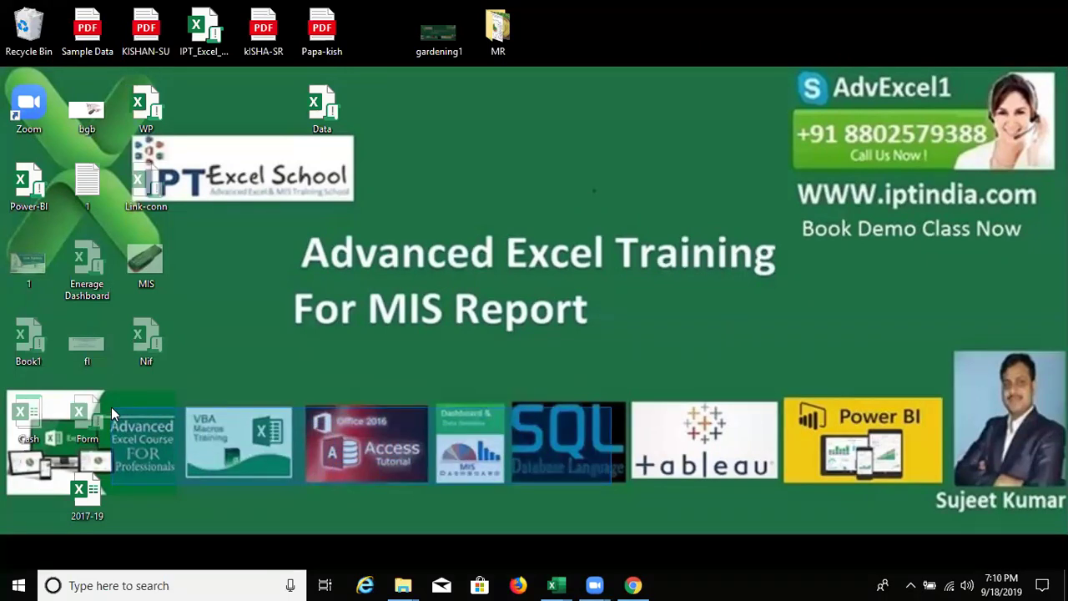
left_click_drag(111, 407, 120, 409)
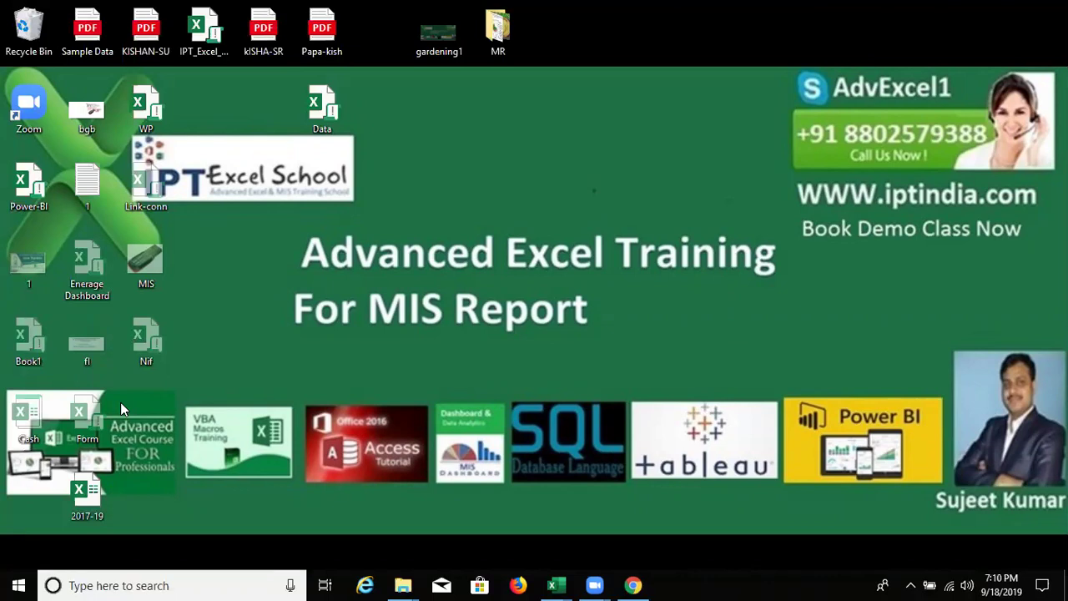
Switch to Book1 and delete columns A through H on Sheet1
mouse_move(555, 585)
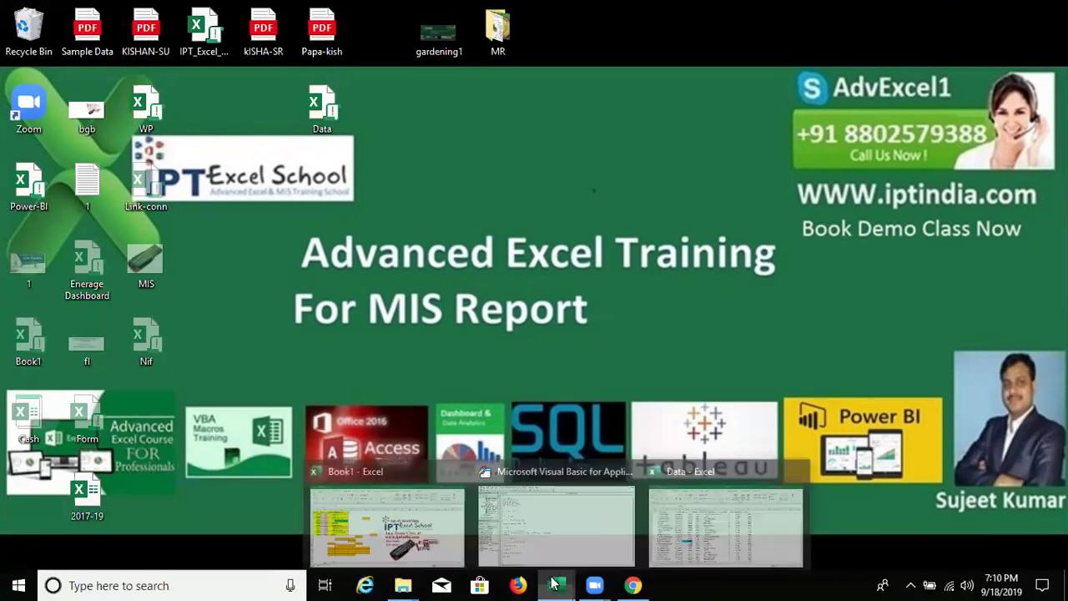
mouse_move(683, 534)
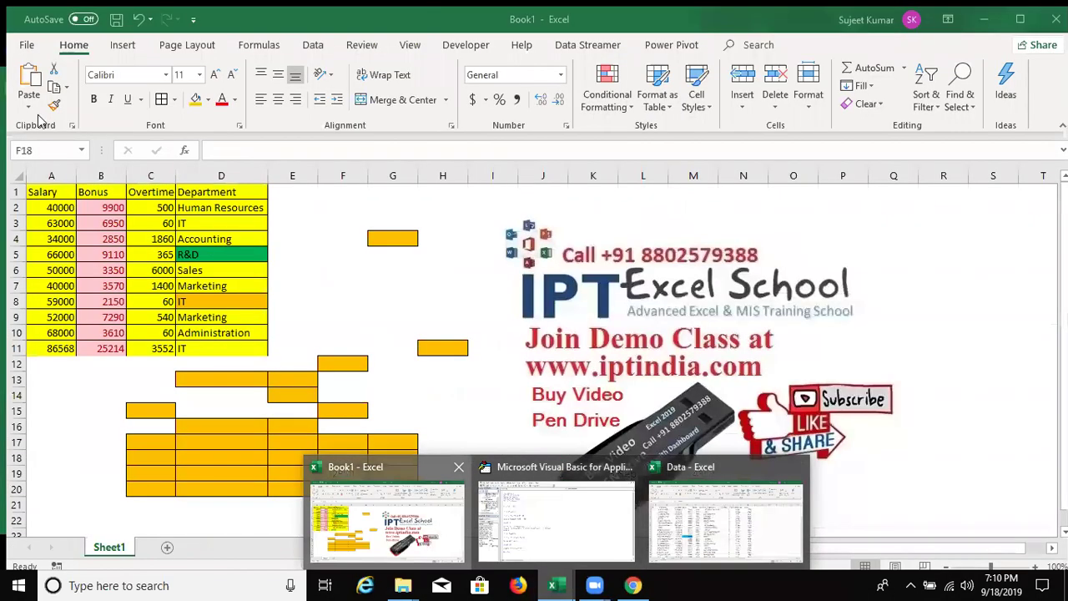
left_click(388, 522)
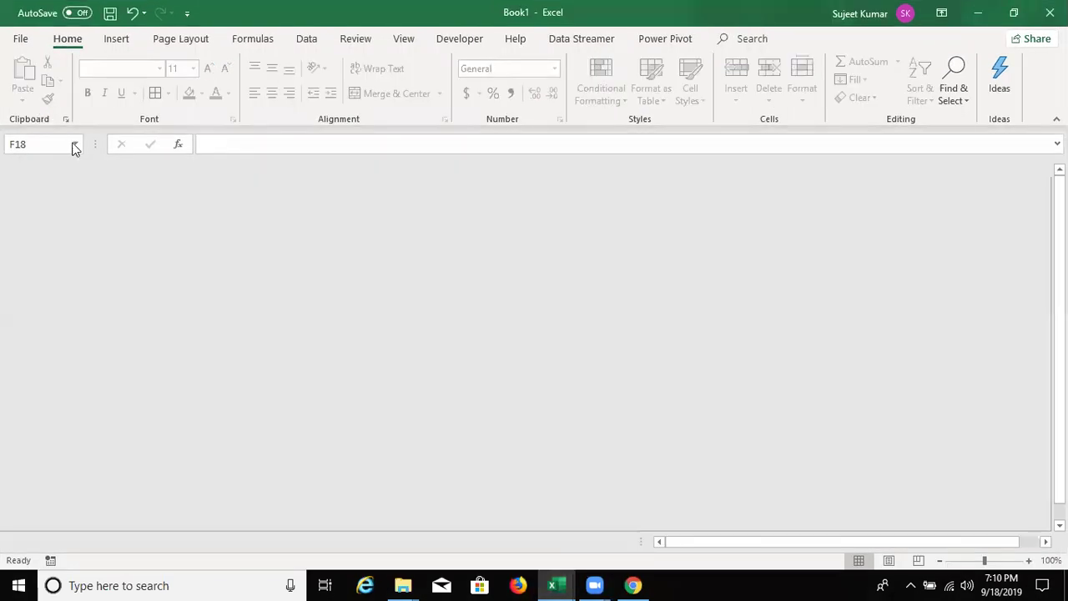
left_click_drag(41, 176, 418, 195)
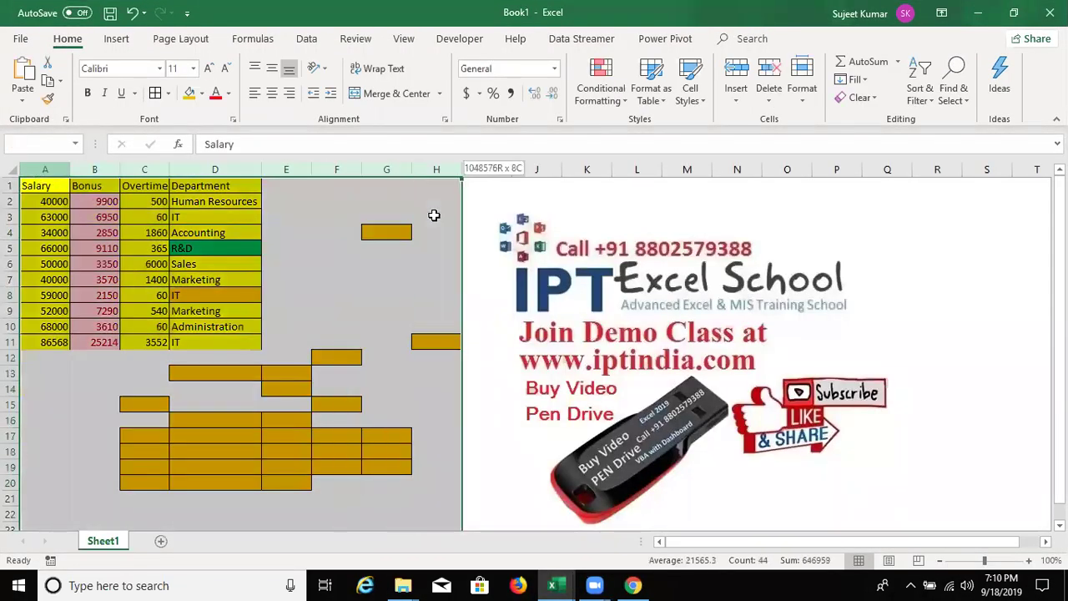
key("ctrl+minus")
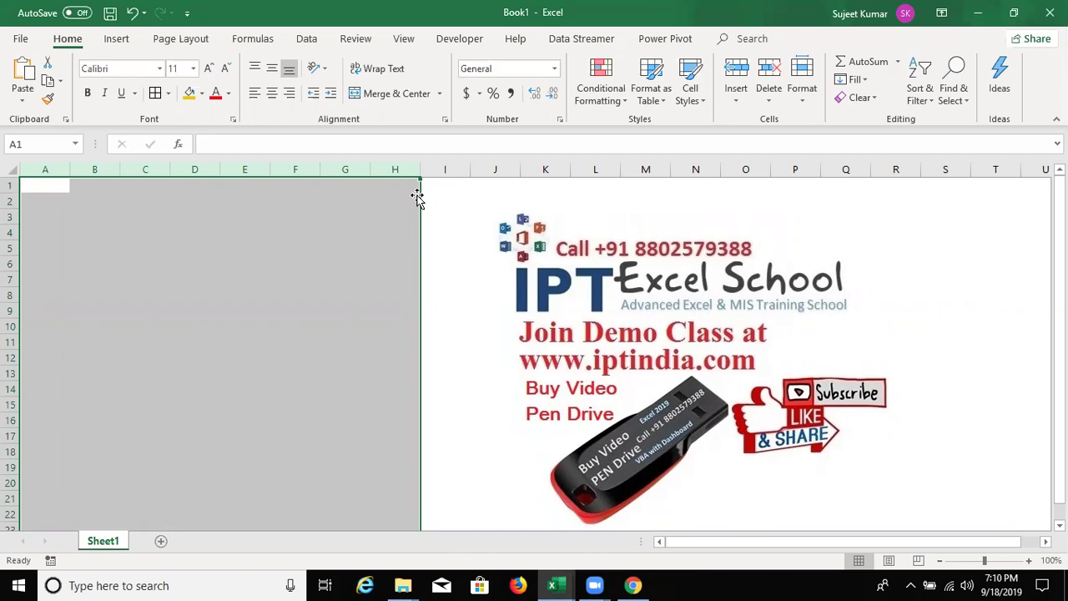
Enter the formula =RANDBETWEEN(10,90) in cell A1
key("ctrl+Home")
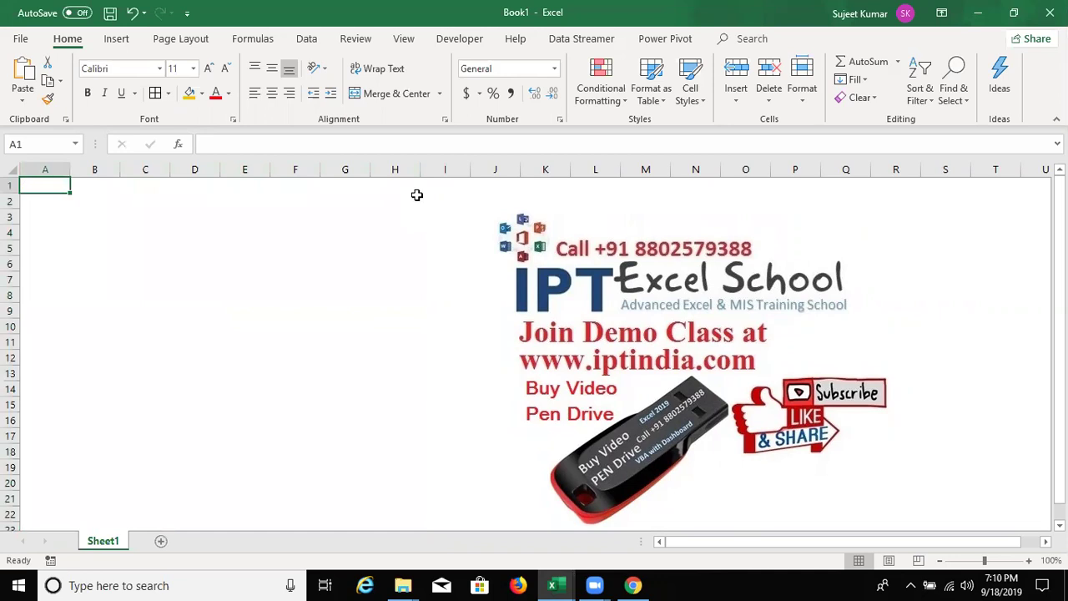
type("=")
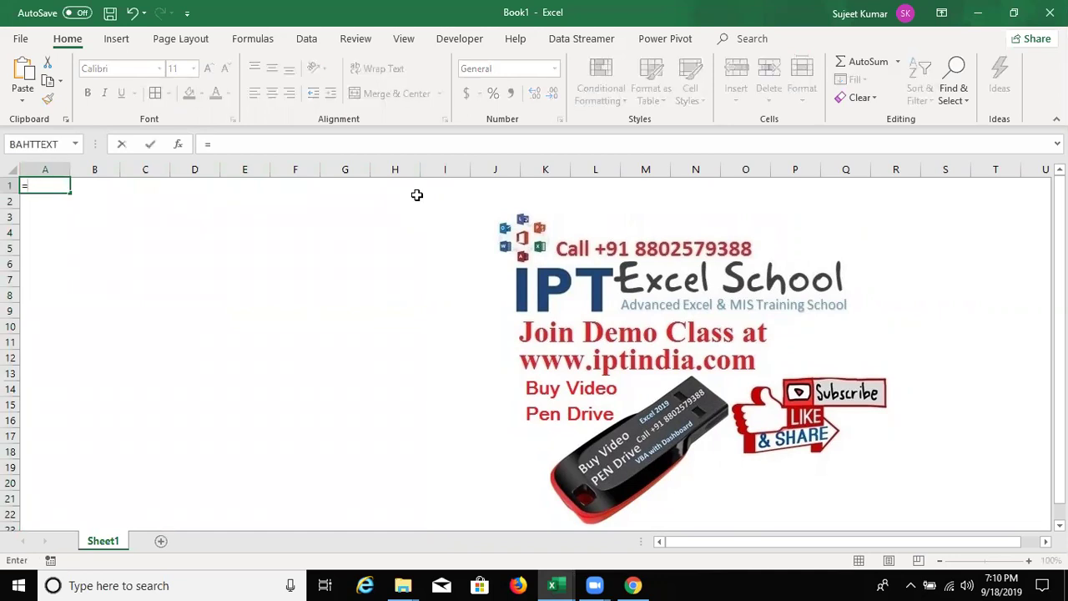
type("ra")
key("Down")
key("Down")
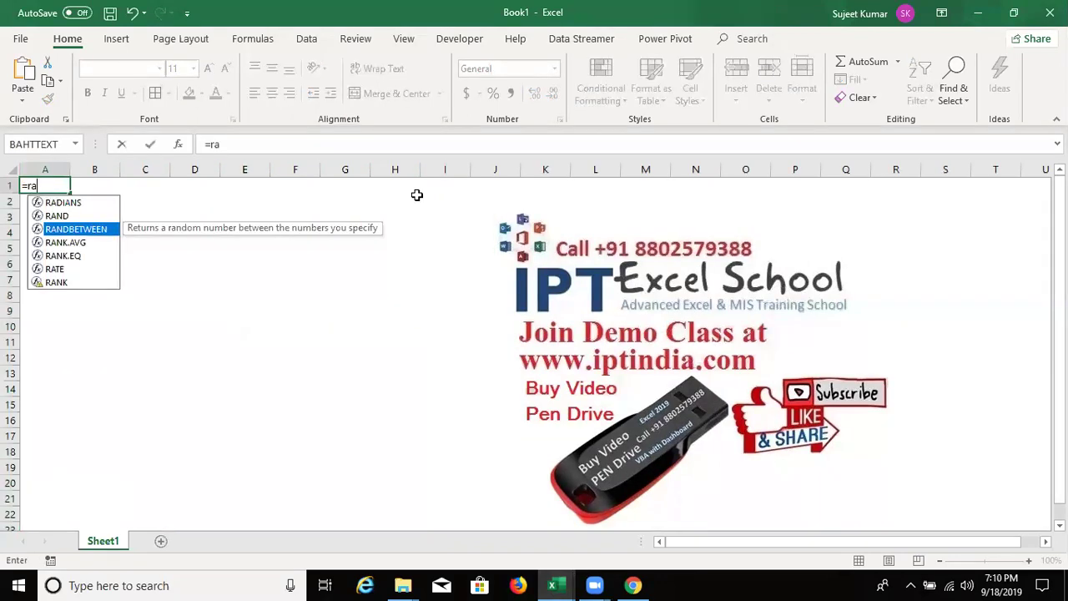
key("Tab")
type("10,90)")
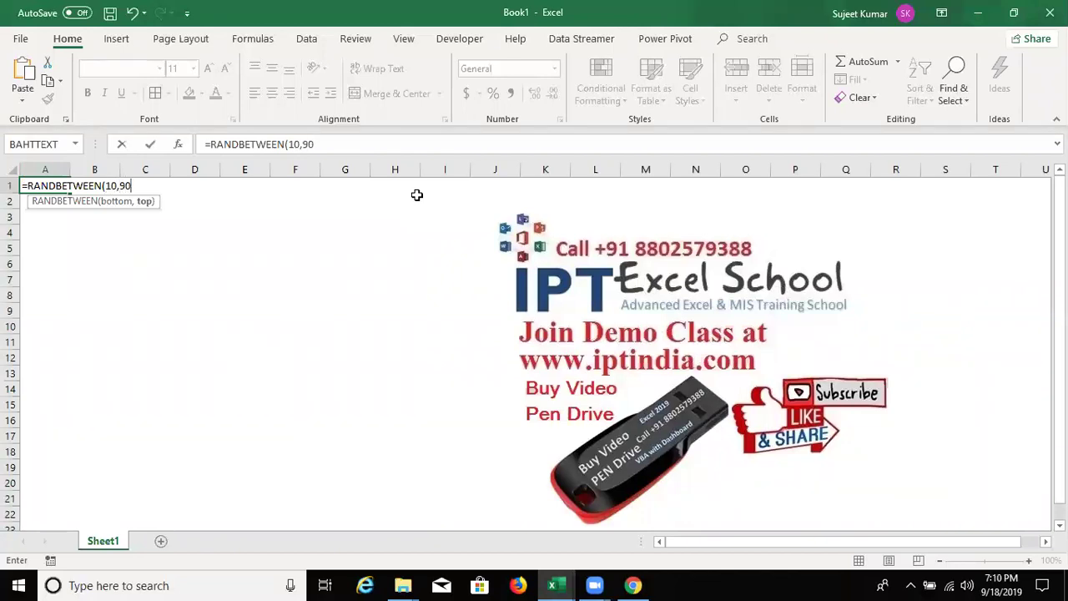
key("Return")
Fill the A1 formula across and down through A1:I22 and copy the block
key("Up")
key("shift+Right")
key("shift+Right")
key("shift+Right")
key("shift+Right")
key("shift+Right")
key("shift+Right")
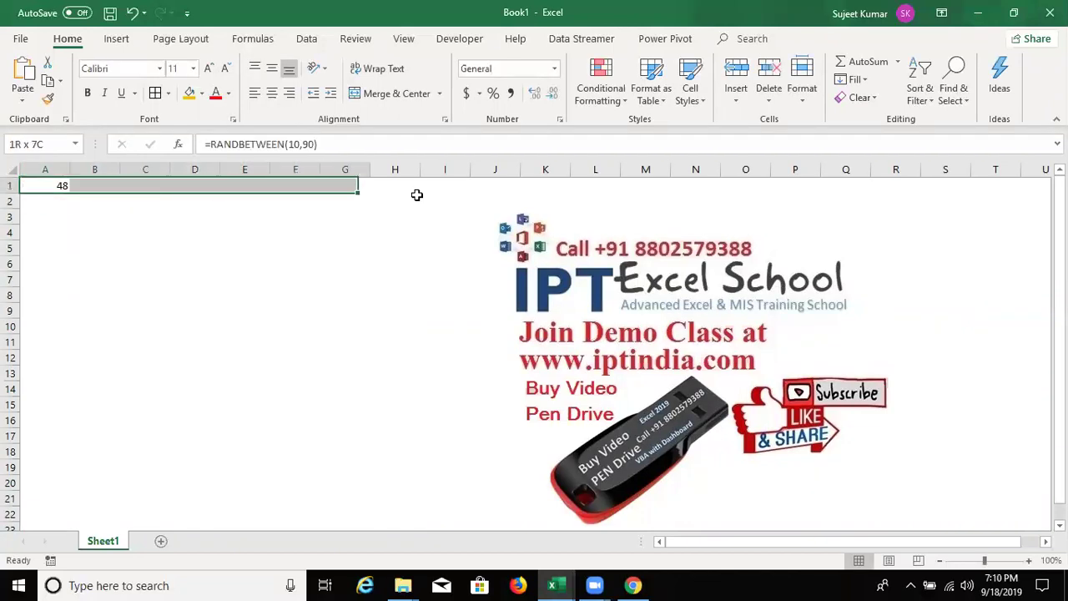
key("shift+Right")
key("shift+Right")
key("shift+Down")
key("shift+Down")
key("shift+Down")
key("shift+Down")
key("shift+Down")
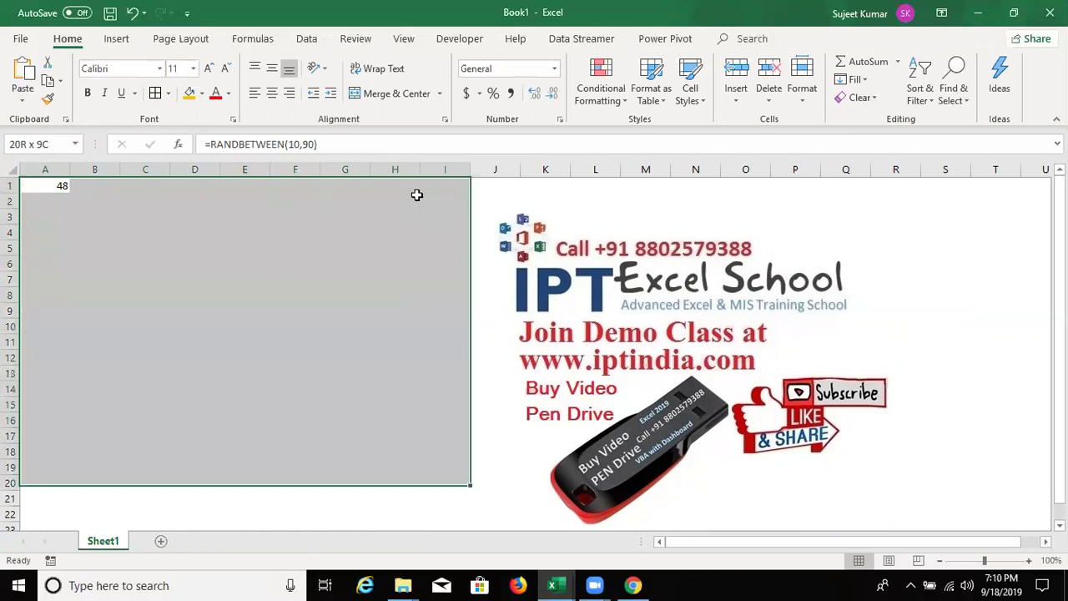
key("shift+Down")
key("shift+Down")
key("shift+Down")
key("shift+Right")
key("shift+Left")
key("ctrl+r")
key("ctrl+d")
key("ctrl+c")
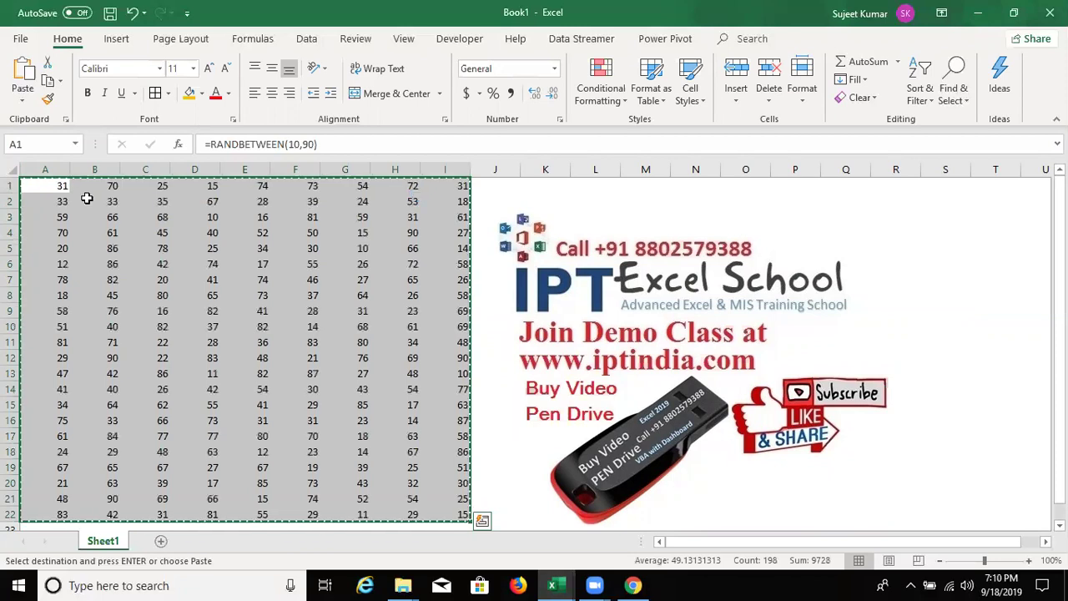
Paste the copied A1:I22 block back as values, then select C4 to clear the marquee
left_click(19, 106)
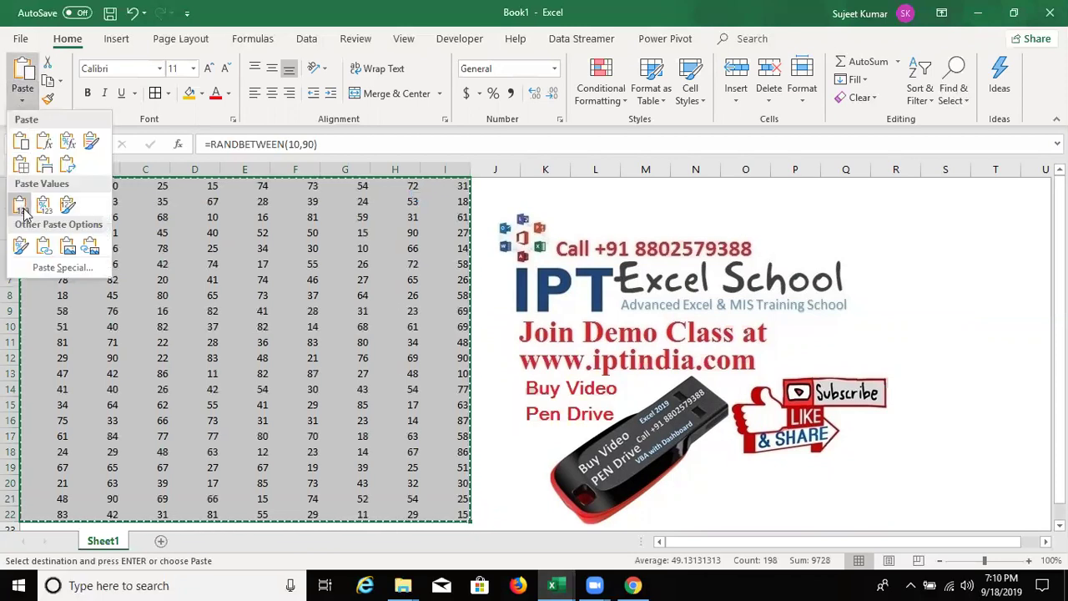
left_click(19, 205)
left_click(147, 233)
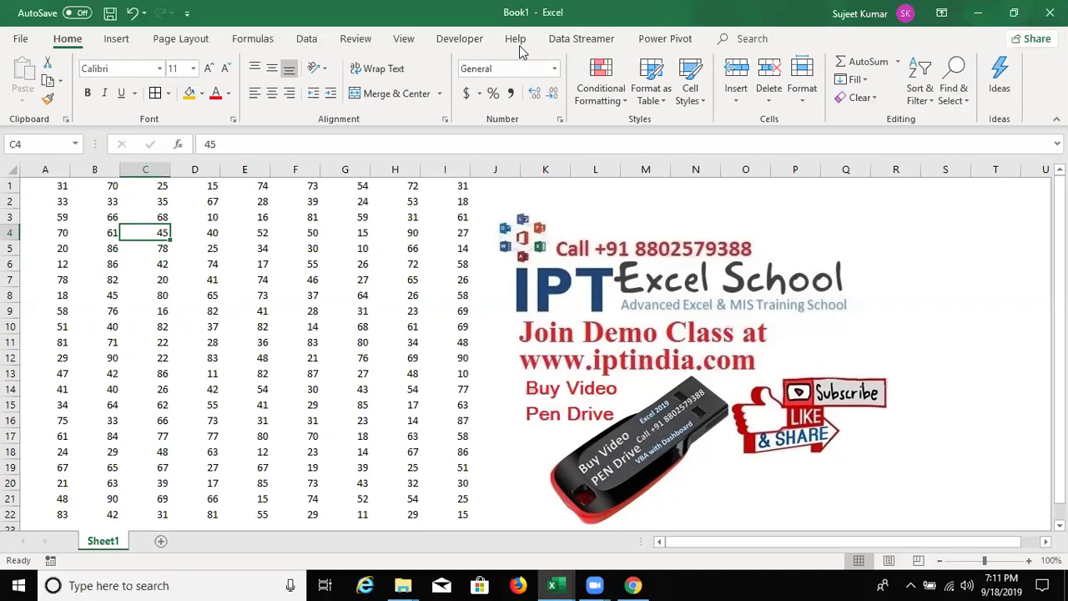
key("Up")
key("Up")
key("Right")
key("Right")
key("Right")
key("Right")
key("Right")
key("Left")
key("Home")
key("Down")
key("Down")
key("Down")
key("Down")
key("Down")
key("Down")
key("Down")
key("Up")
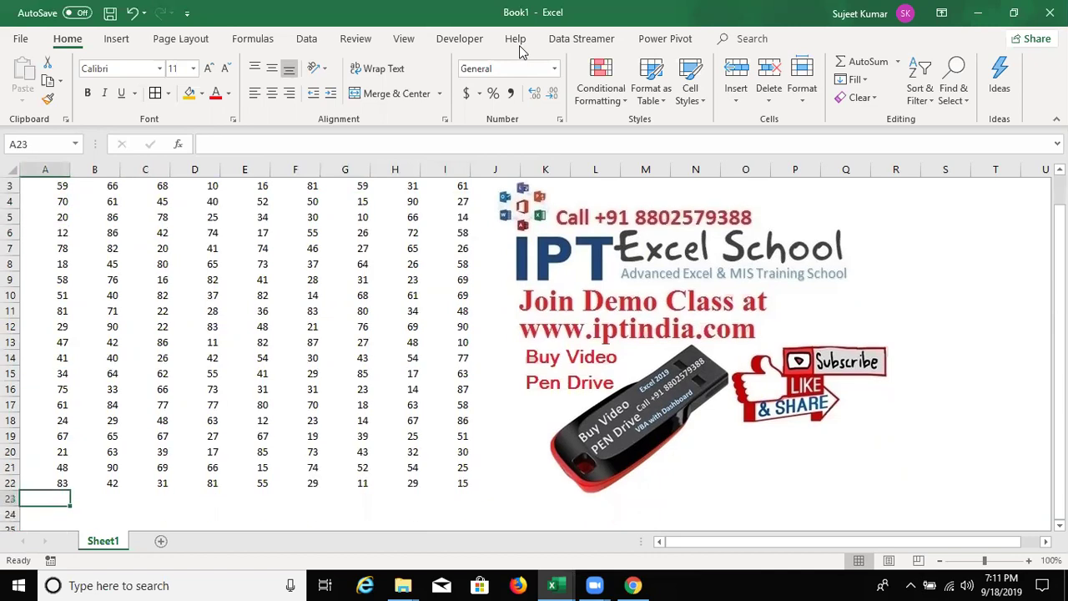
key("Up")
key("Right")
key("Right")
key("Right")
key("Right")
key("Right")
key("Right")
key("Right")
key("Right")
key("Up")
key("Up")
key("Up")
key("Up")
key("Up")
key("Up")
key("Up")
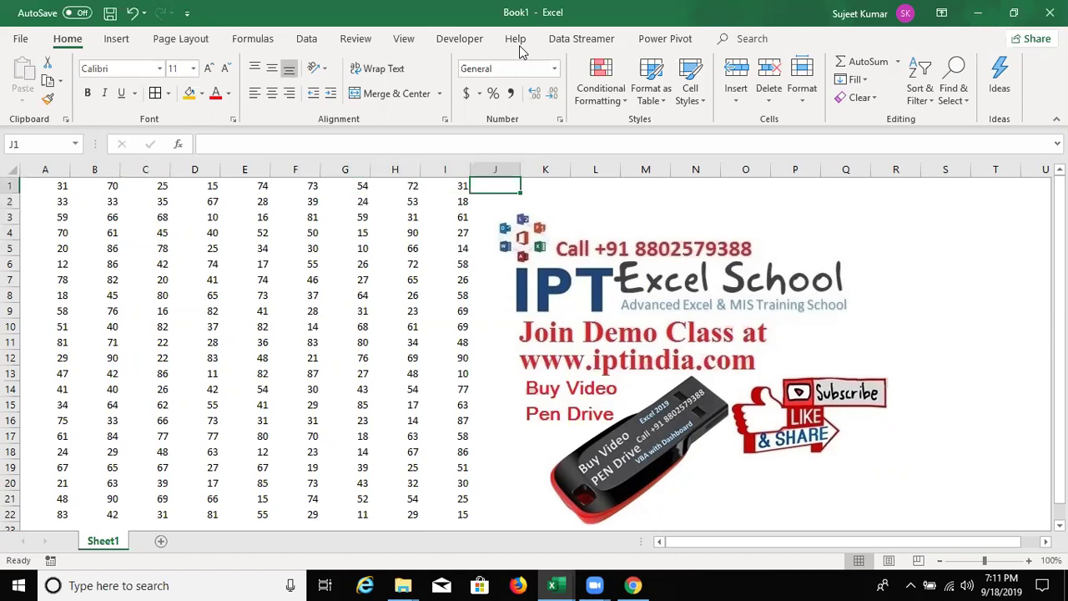
key("Left")
key("Left")
key("Left")
key("Left")
key("Left")
key("Left")
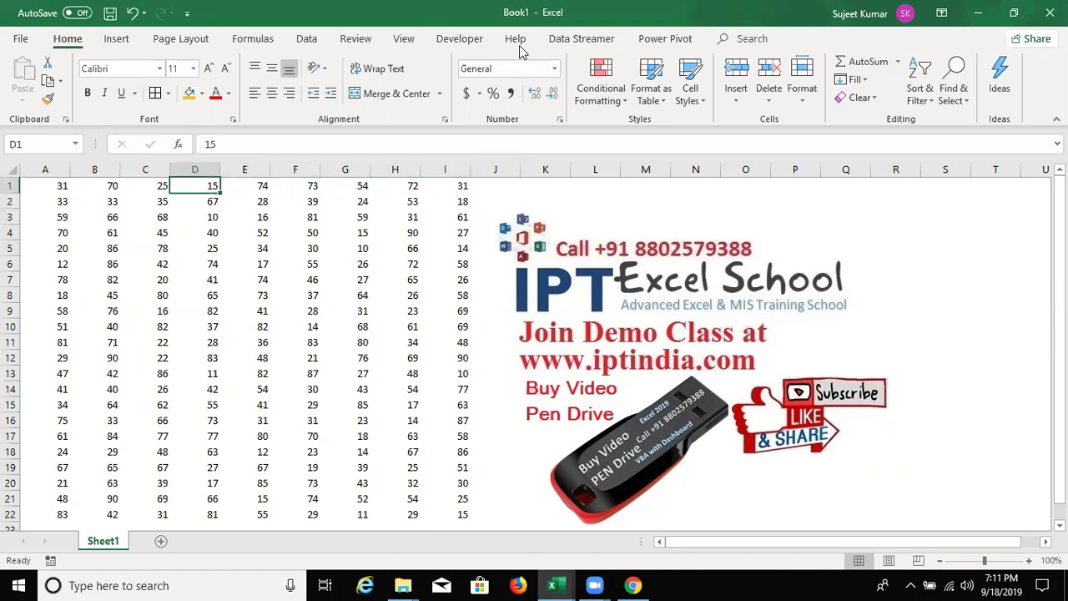
key("ctrl+a")
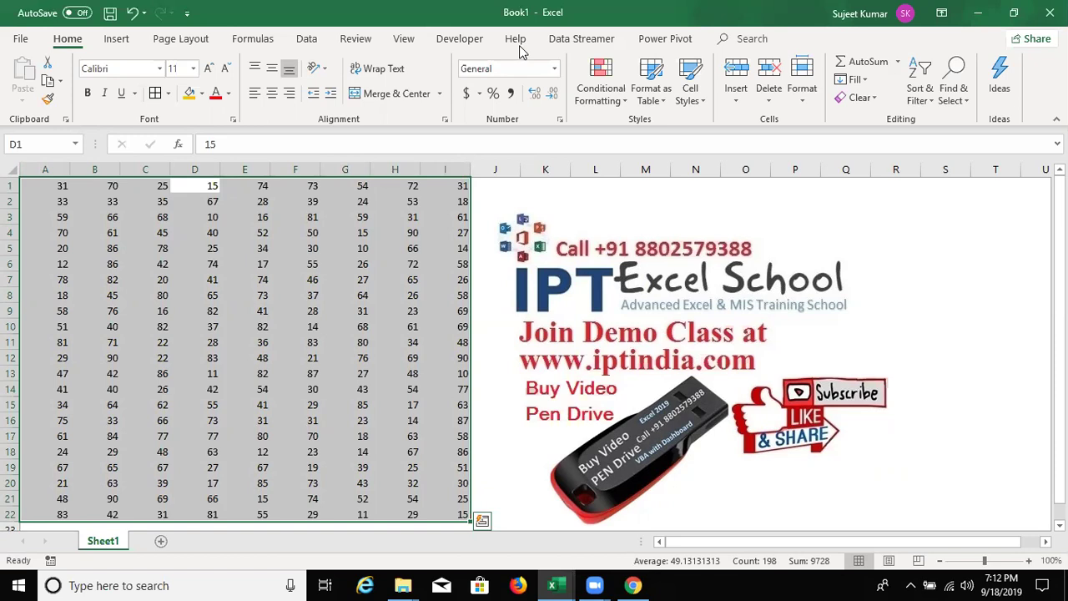
key("Down")
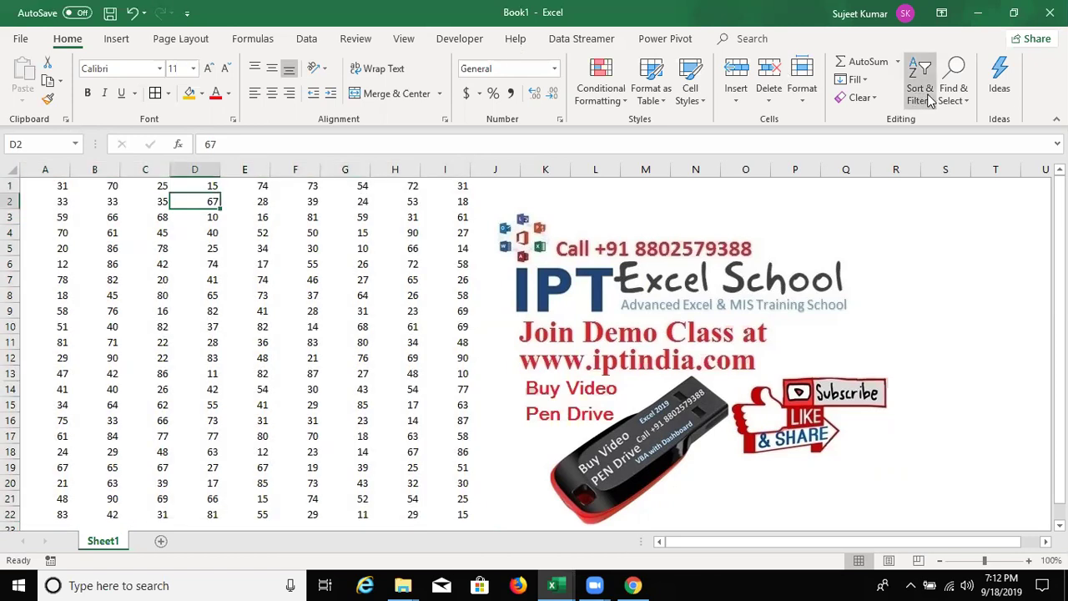
Select the current region A1:I22 using Go To Special's Current region option
left_click(956, 100)
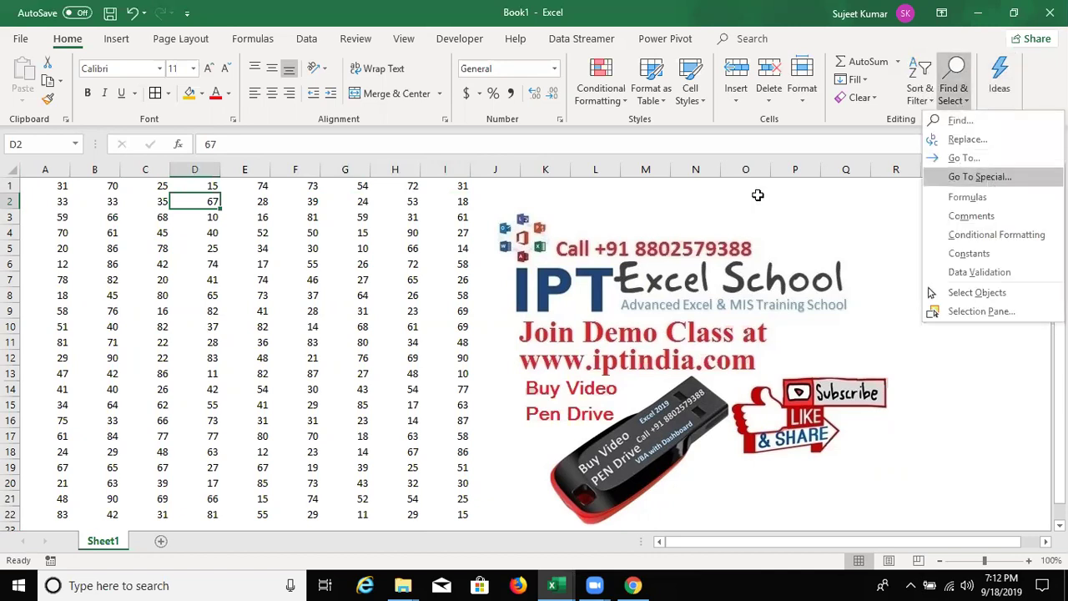
left_click(990, 181)
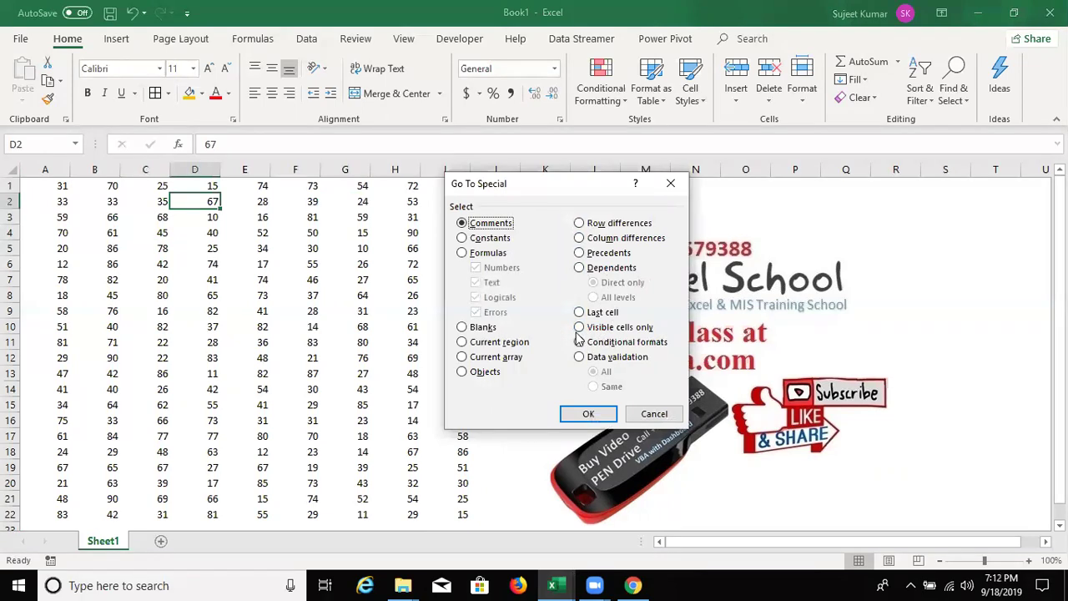
left_click(484, 345)
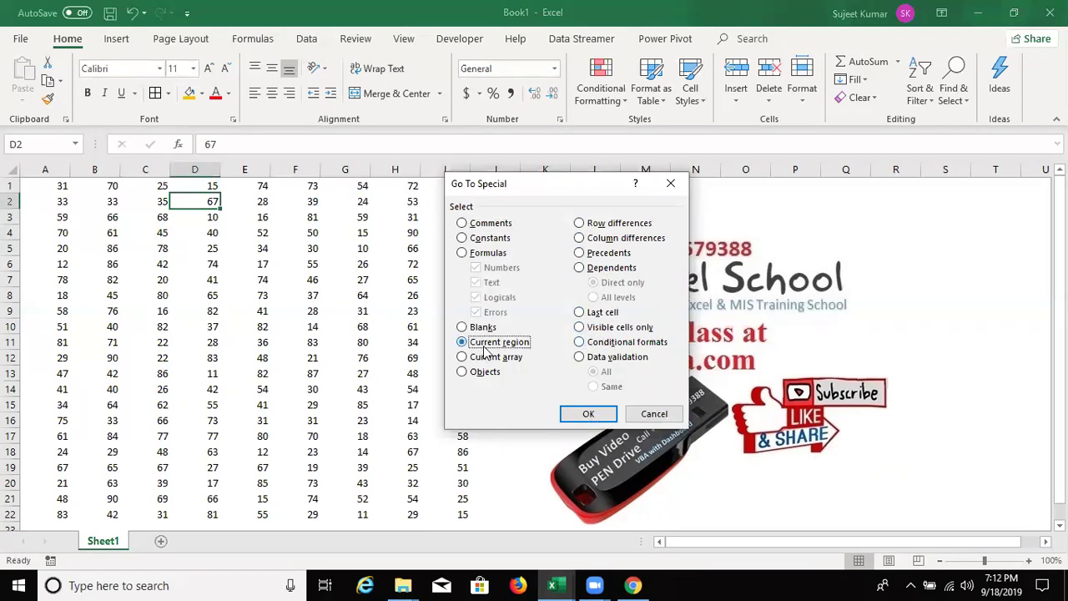
left_click(589, 413)
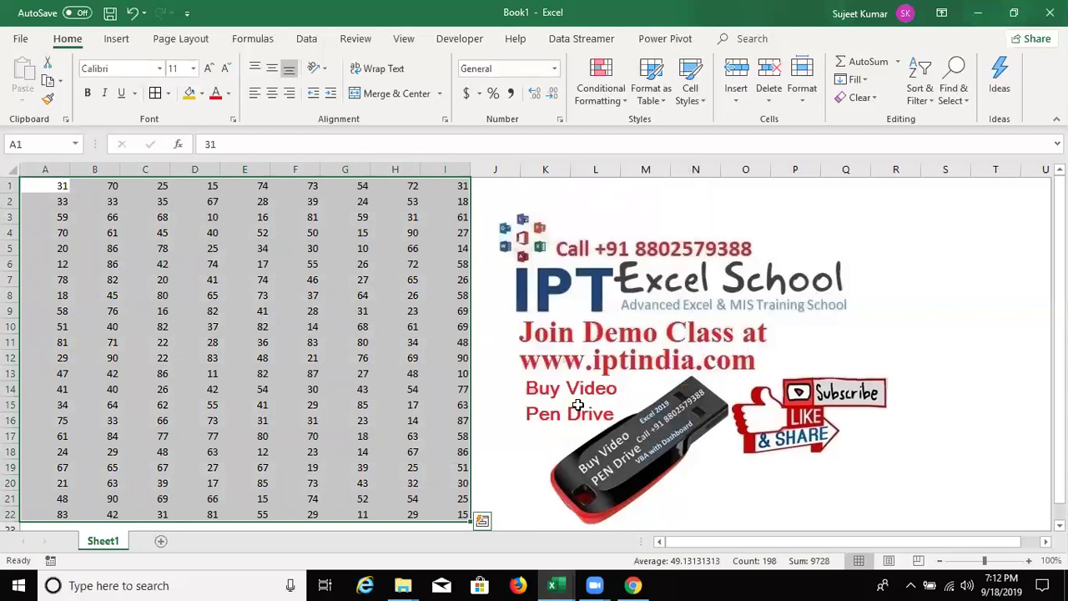
Select the number block with Ctrl+A from A2, then again from E5
key("Down")
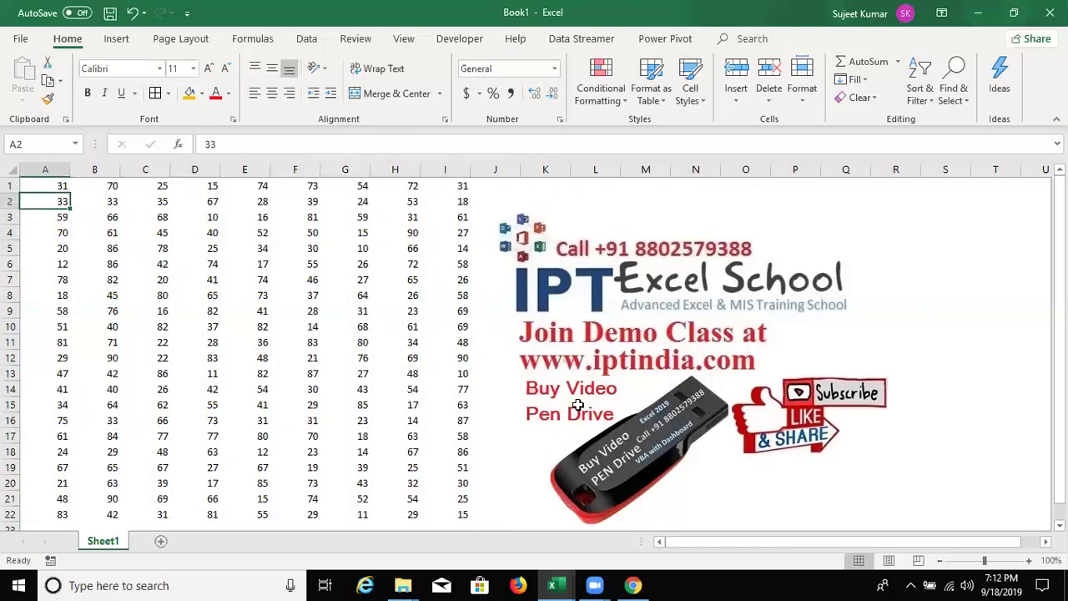
key("ctrl+a")
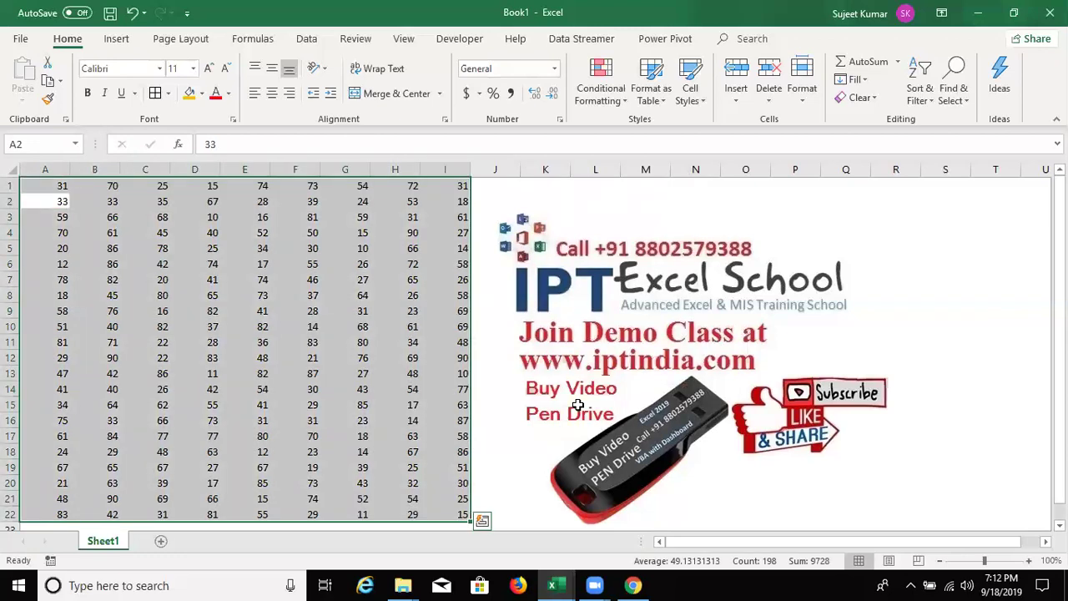
key("Down")
key("Right")
key("Right")
key("Right")
key("Right")
key("Right")
key("Right")
key("Right")
key("Right")
key("Down")
key("Down")
key("Left")
key("Left")
key("Left")
key("Left")
key("Left")
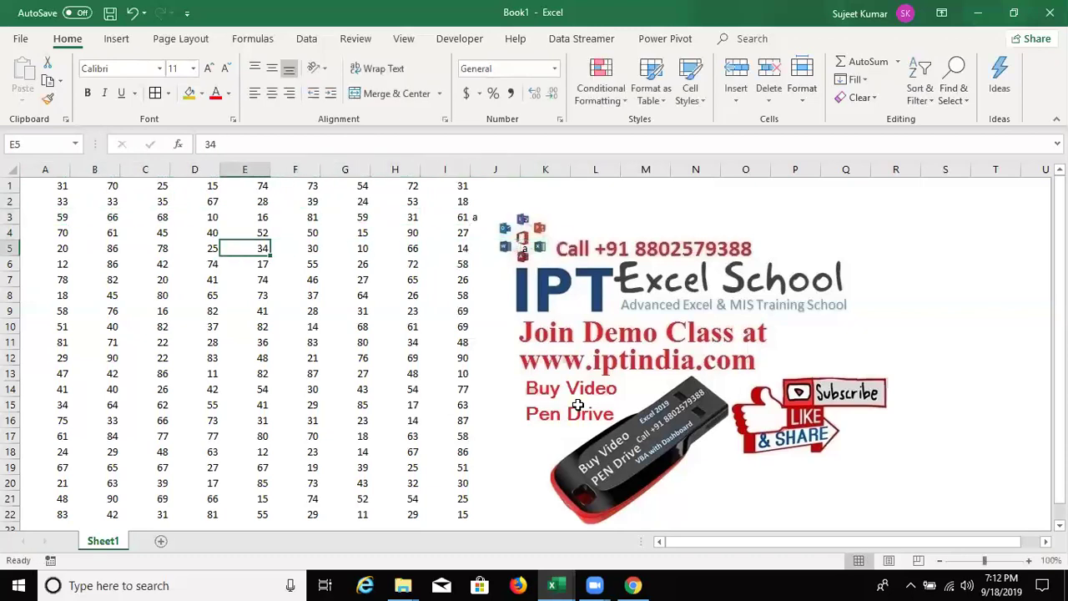
key("ctrl+a")
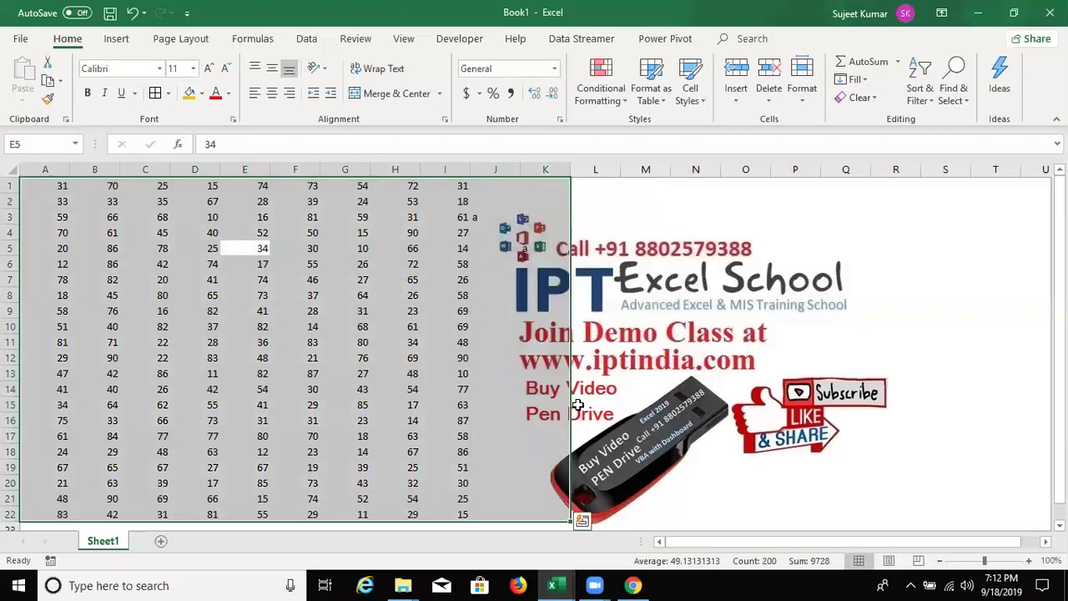
Undo the stray J3 entry, then select the block and the whole sheet from A1
key("ctrl+z")
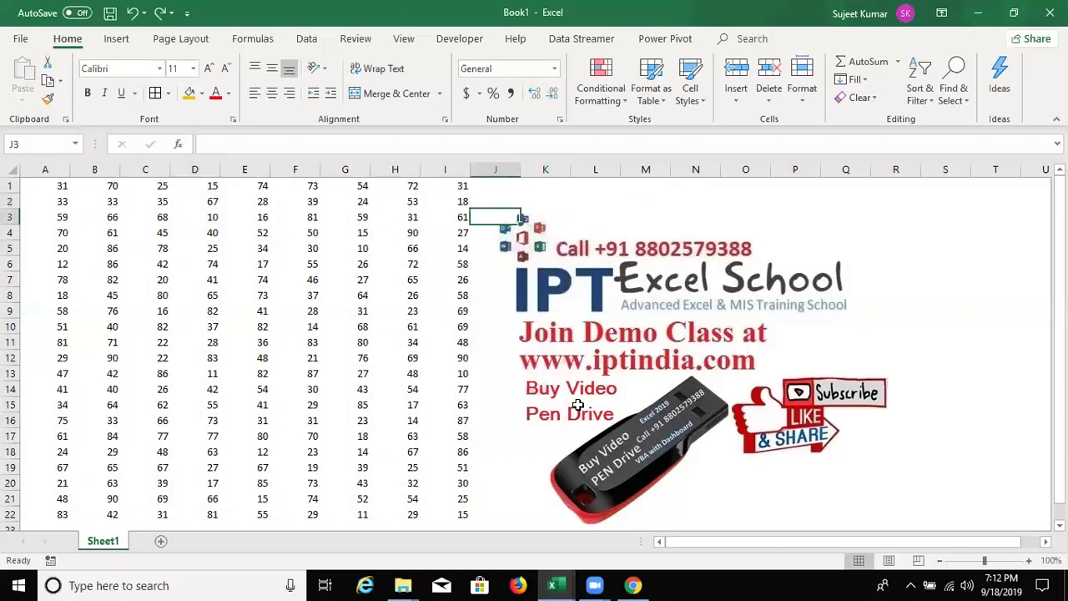
key("Left")
key("ctrl+Left")
key("Up")
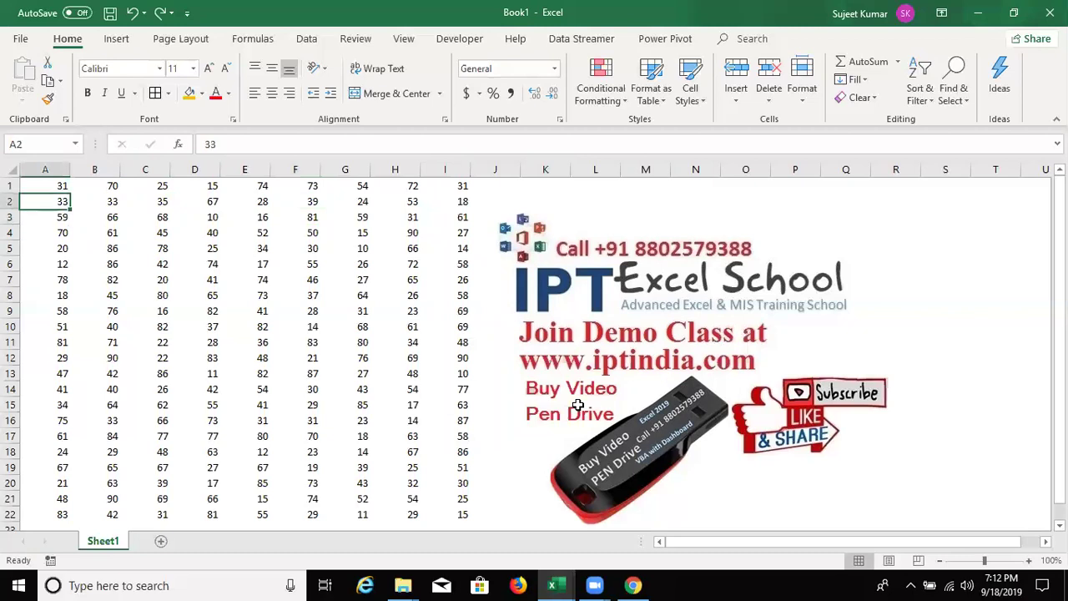
key("Up")
key("ctrl+a")
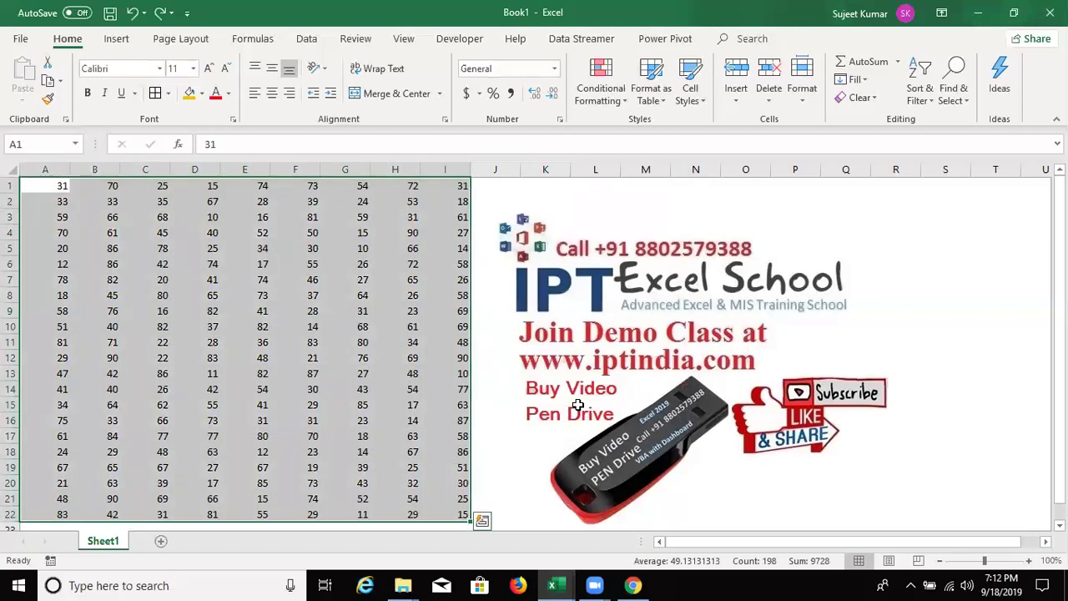
key("ctrl+a")
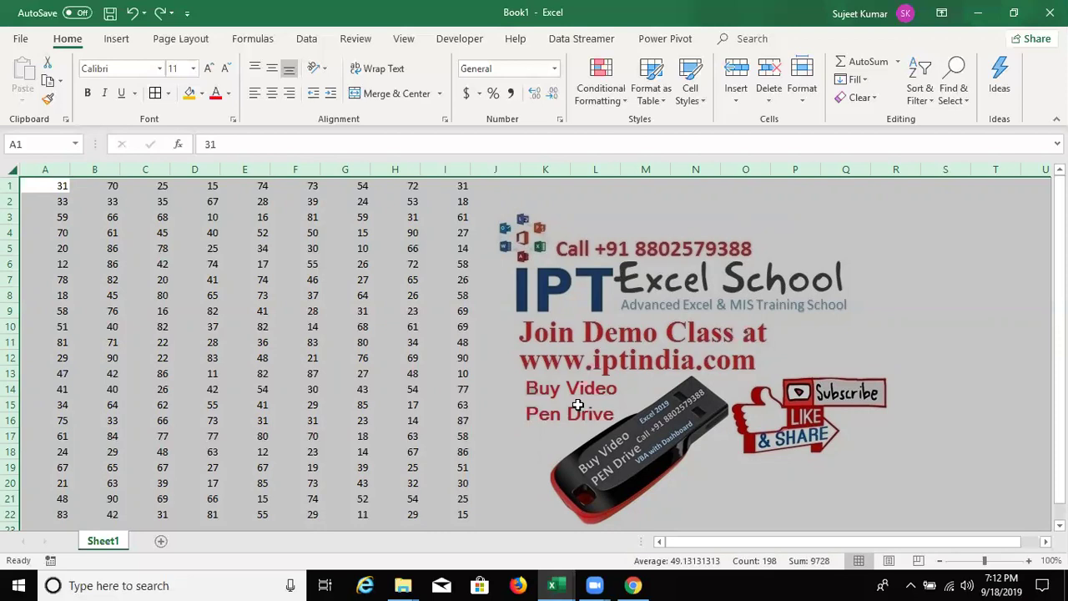
key("ctrl+Home")
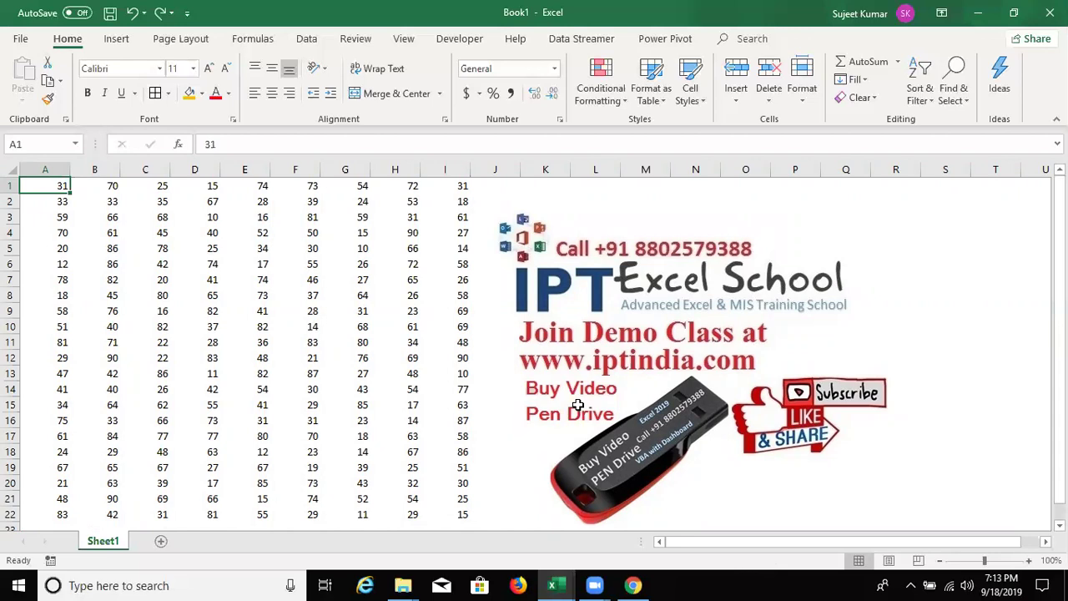
Type 'a' in J3 and K2, then select the enlarged region A1:K22
key("Down")
key("Right")
key("Right")
key("Right")
key("Right")
key("Right")
key("Right")
key("Right")
key("Down")
type("a")
key("Right")
key("Up")
type("a")
key("Return")
key("Home")
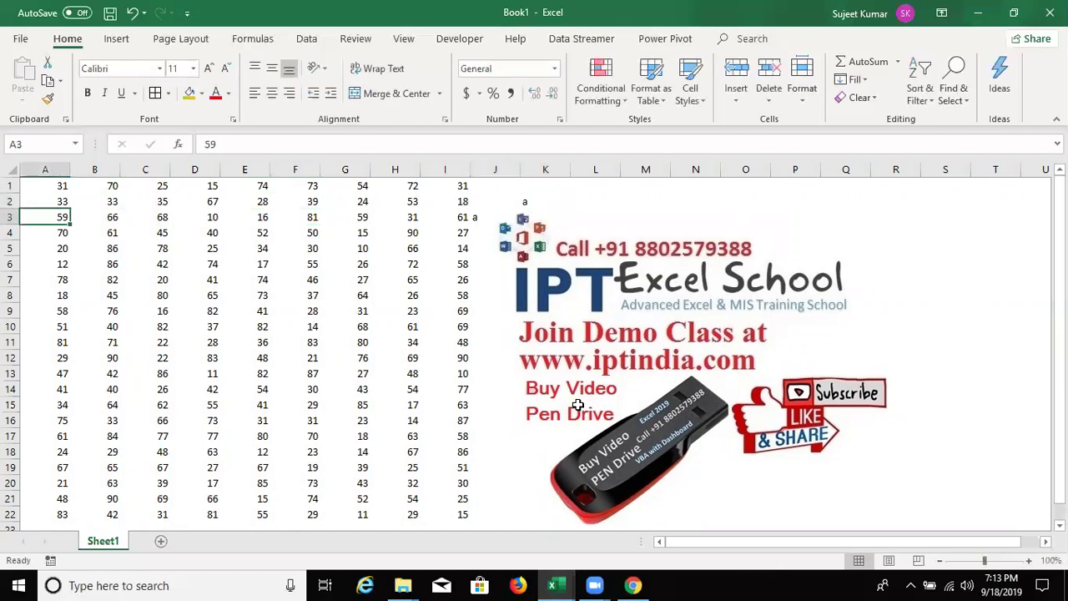
key("ctrl+a")
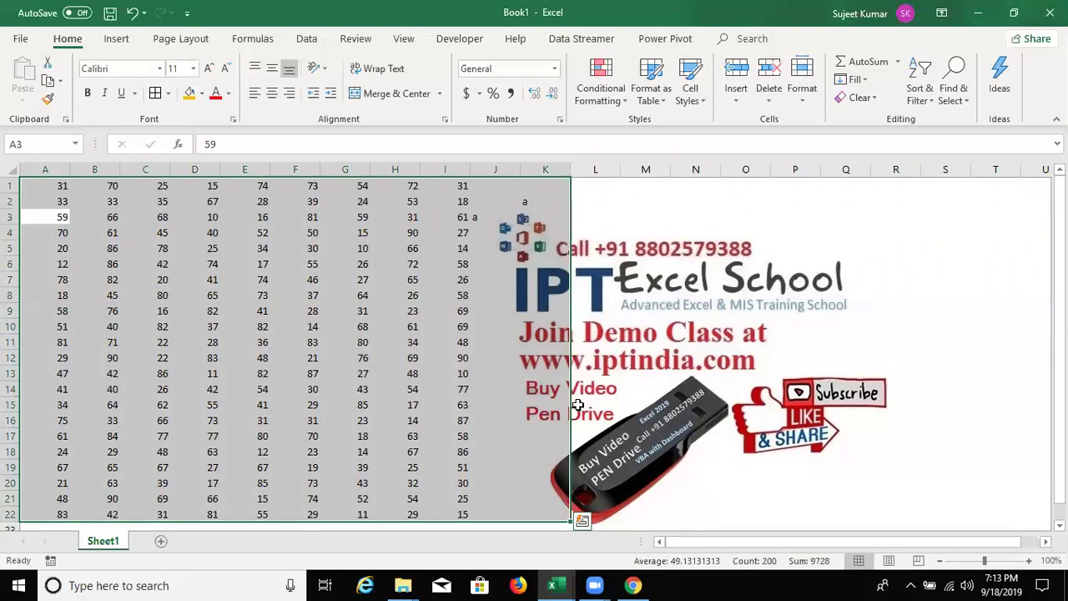
Move the active cell up to B1
key("Up")
key("Right")
key("Right")
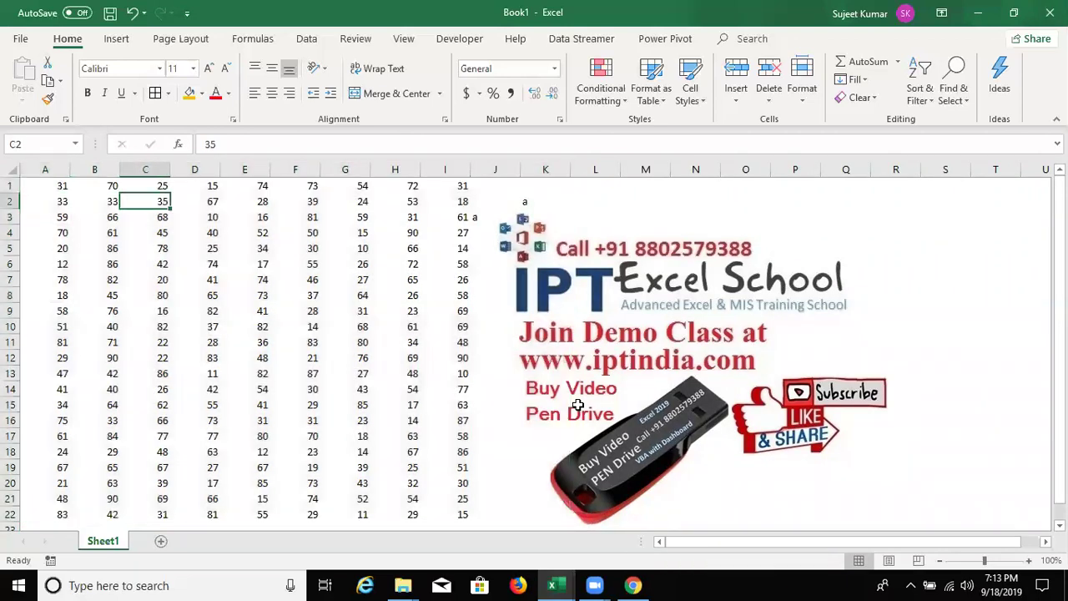
key("Up")
key("Left")
key("Left")
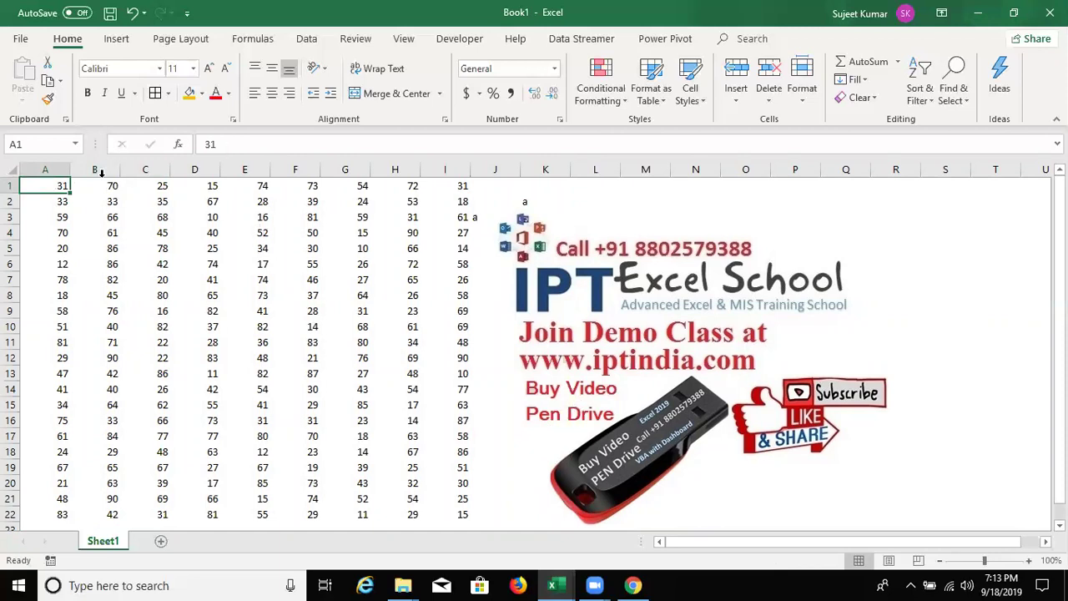
Select and deselect the A1:I22 block with the mouse several times, ending on B1
left_click_drag(192, 280, 439, 508)
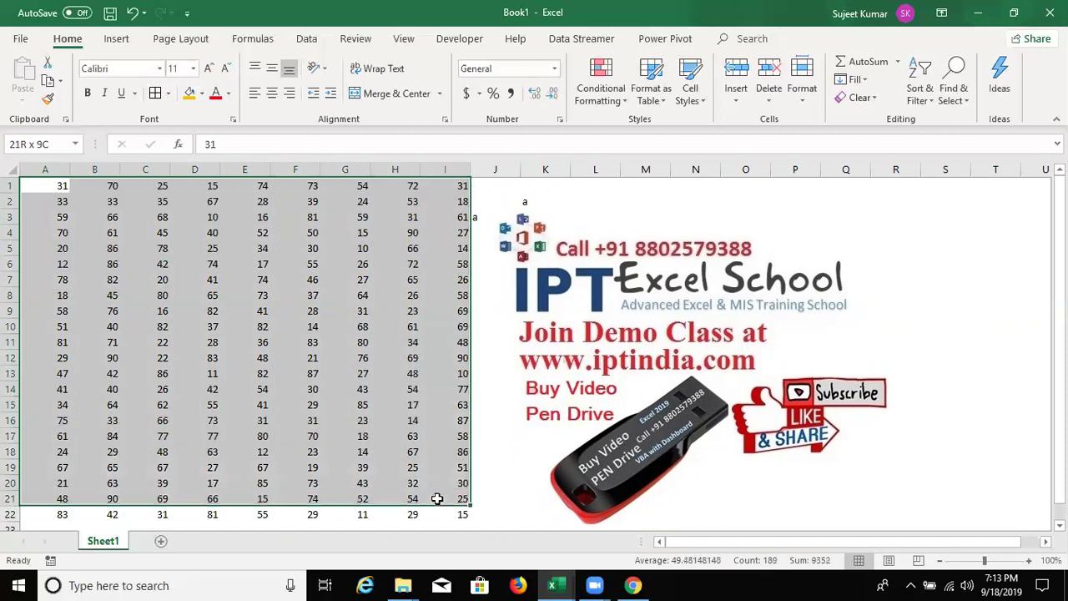
left_click(349, 404)
left_click(55, 187)
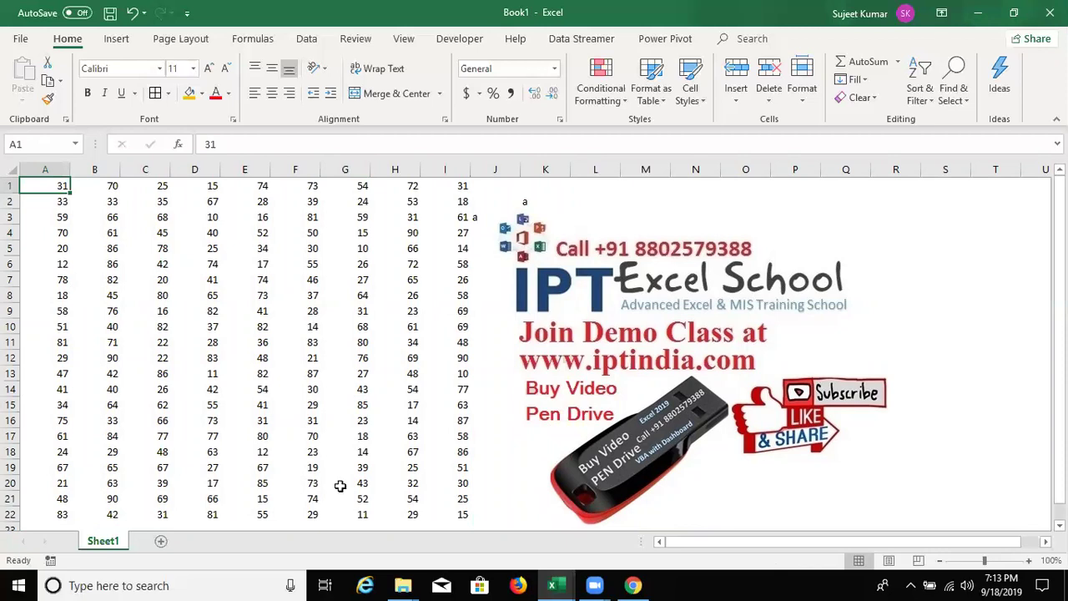
left_click(451, 516, "shift")
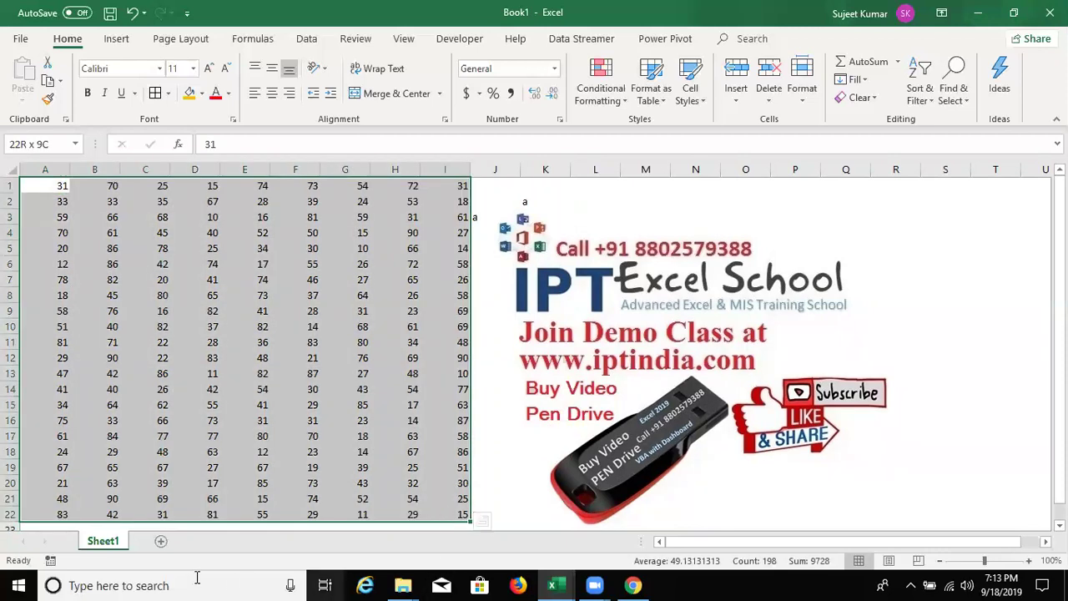
left_click(41, 185)
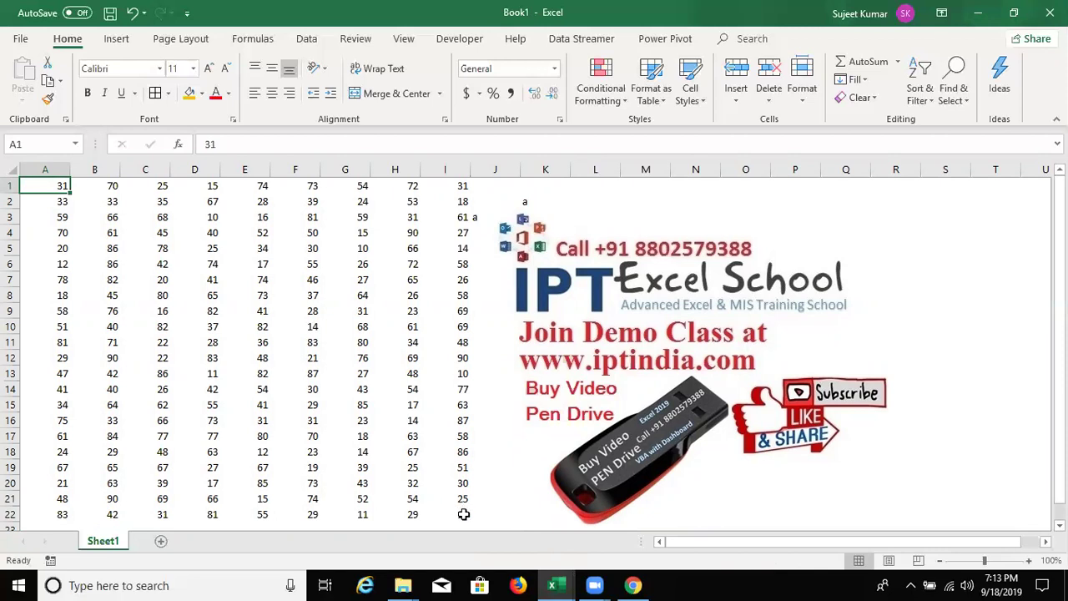
left_click(464, 514, "shift")
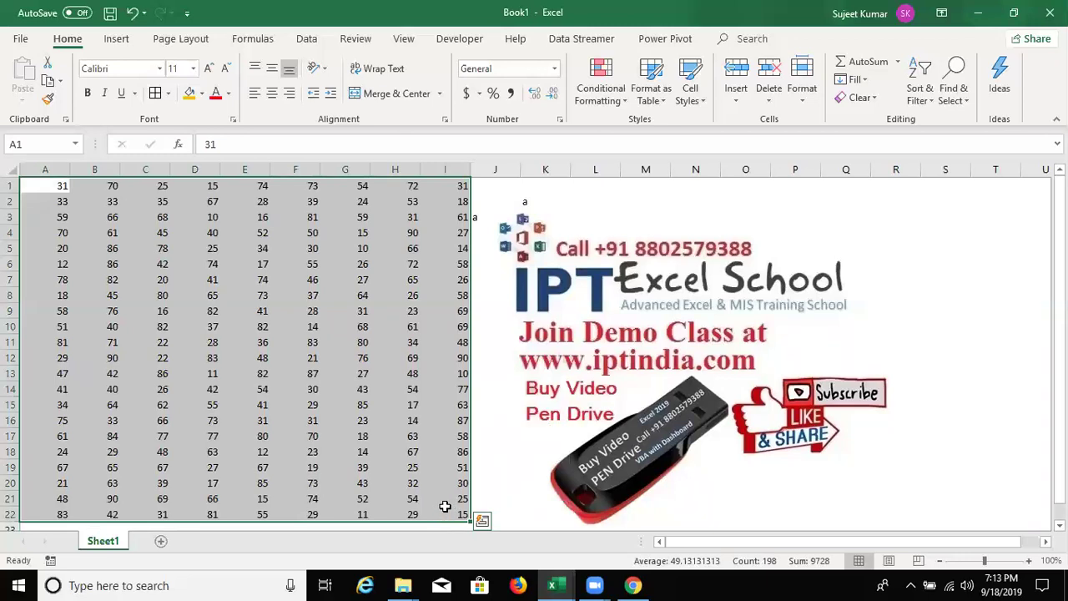
left_click(449, 499)
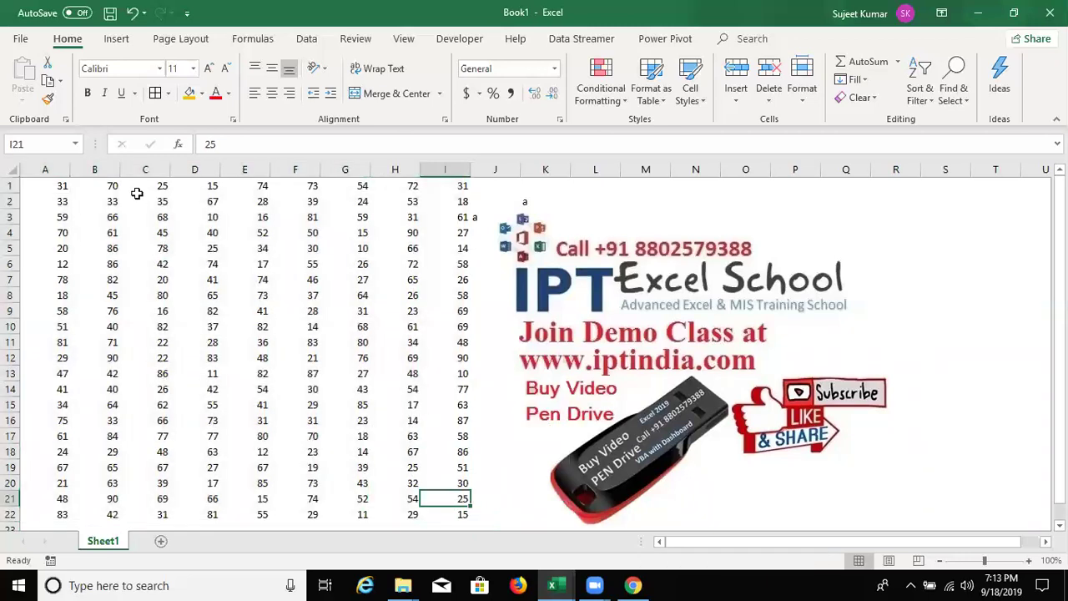
left_click(88, 184)
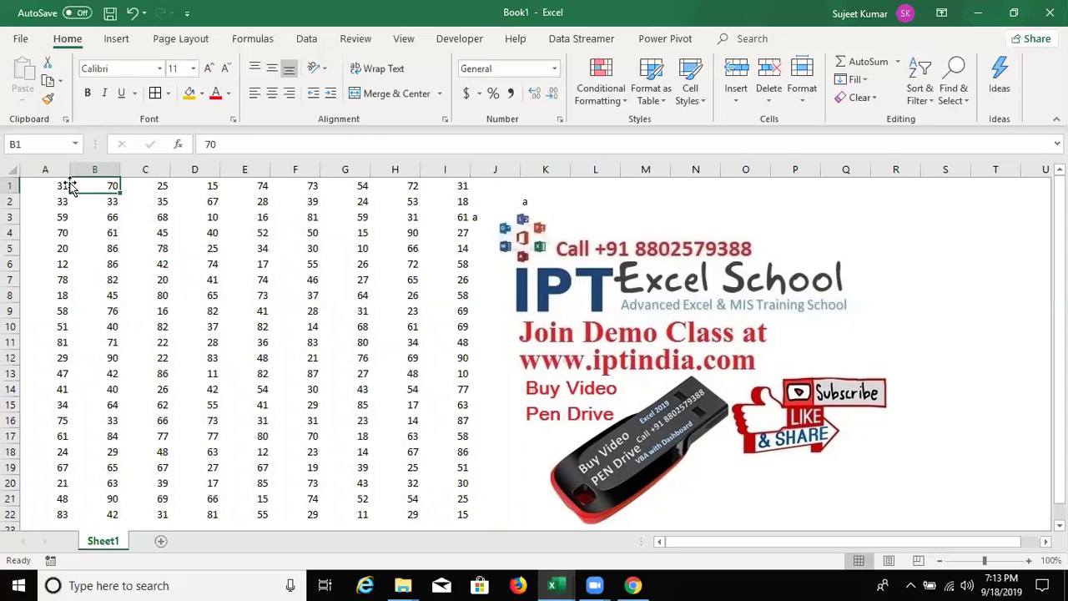
left_click(68, 187)
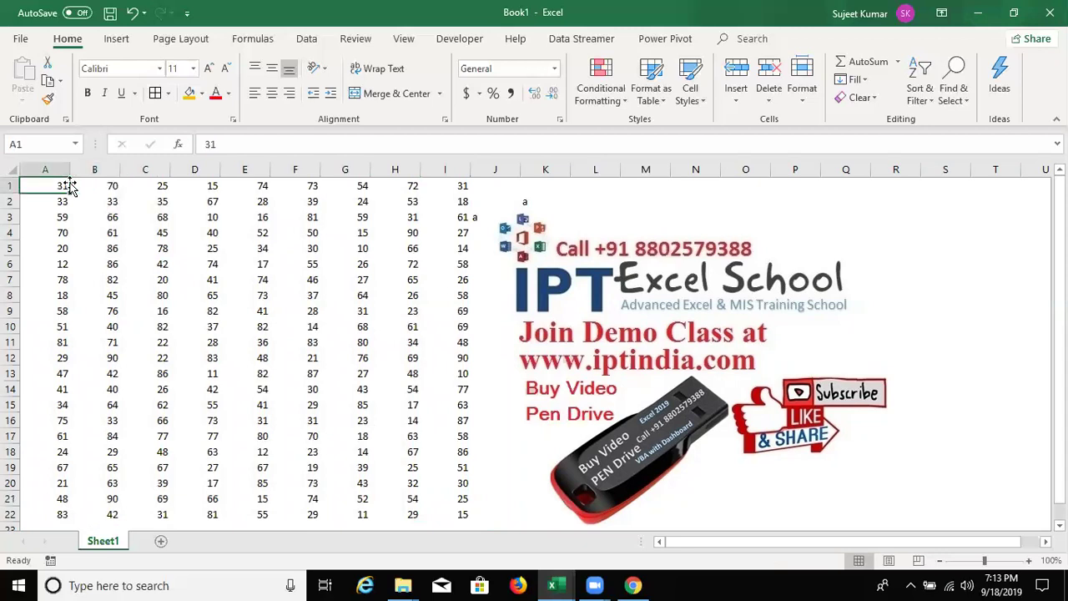
key("Down")
key("Down")
key("Up")
key("Up")
key("Right")
key("Left")
key("Down")
key("Right")
key("Up")
key("Left")
key("Down")
key("Down")
key("Up")
key("Right")
key("Up")
key("Left")
key("ctrl+Down")
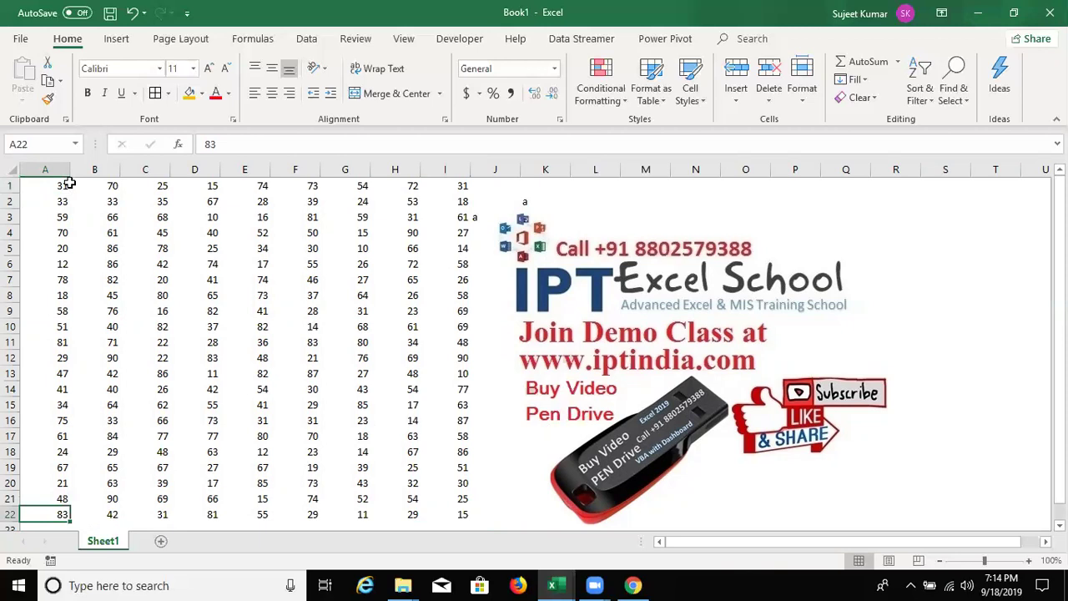
scroll(38, 234, "down", 3)
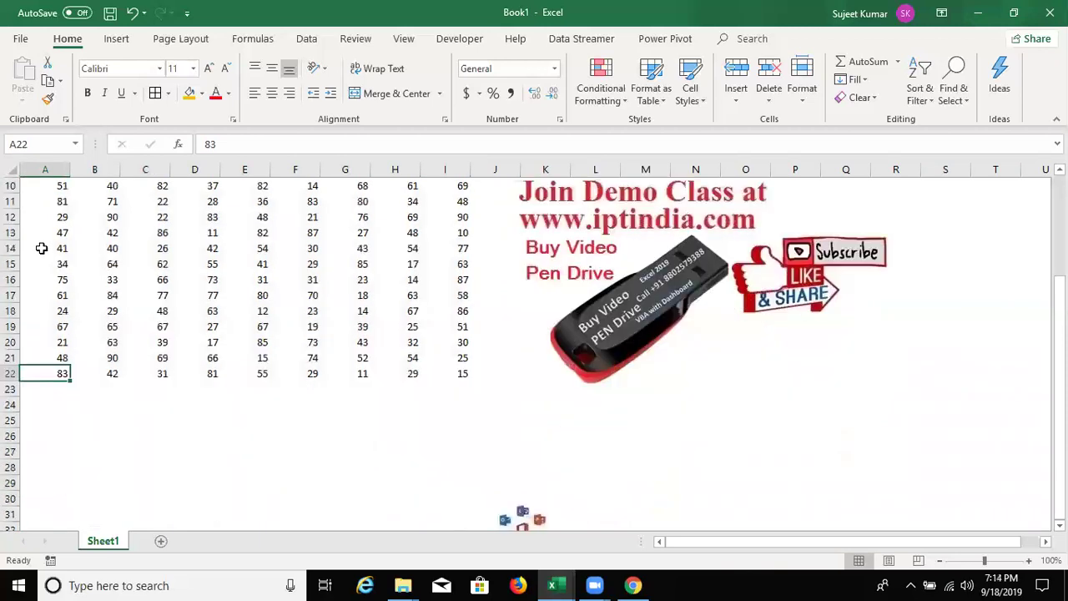
scroll(74, 409, "up", 3)
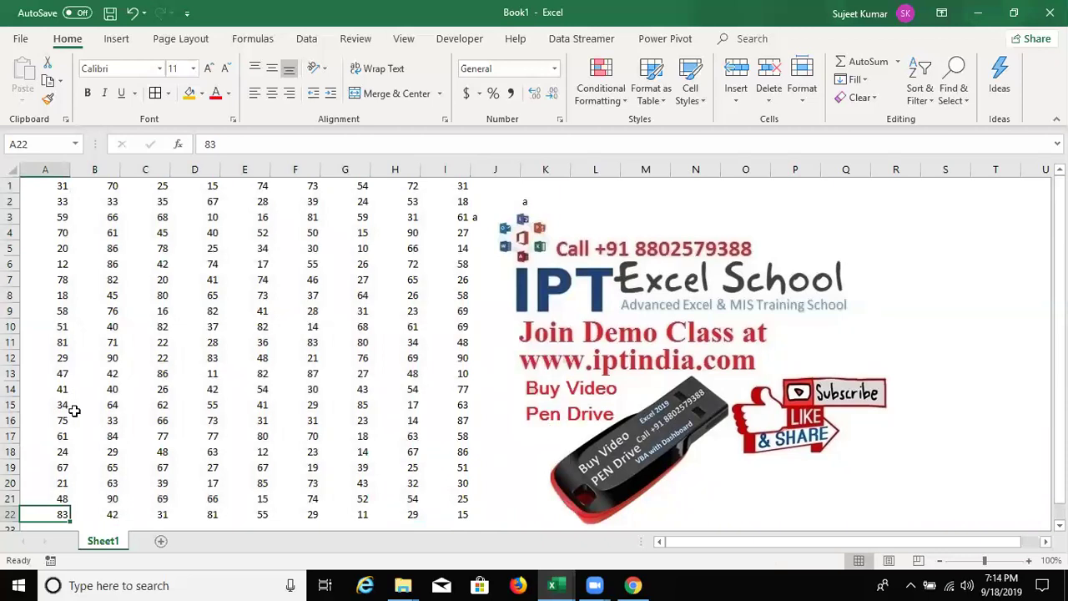
left_click(54, 189)
left_click_drag(57, 245, 52, 498)
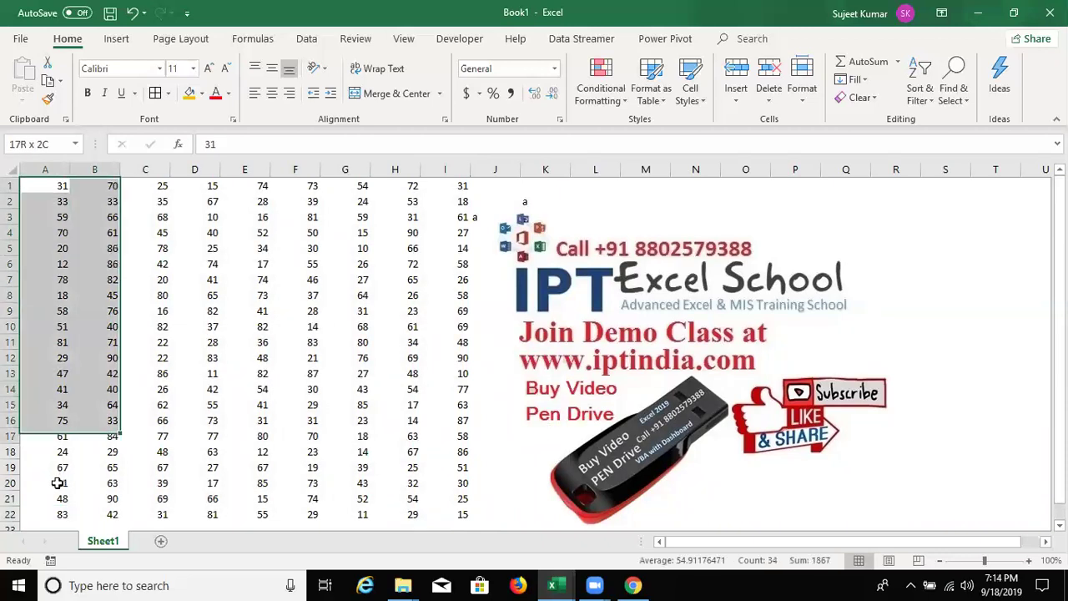
scroll(53, 464, "down", 3)
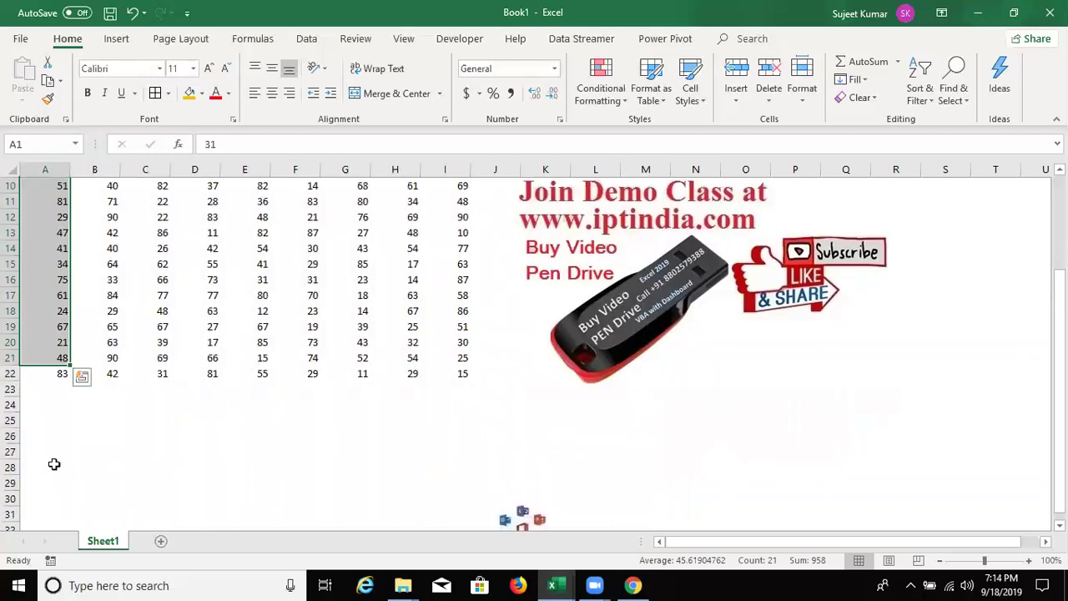
left_click(64, 390)
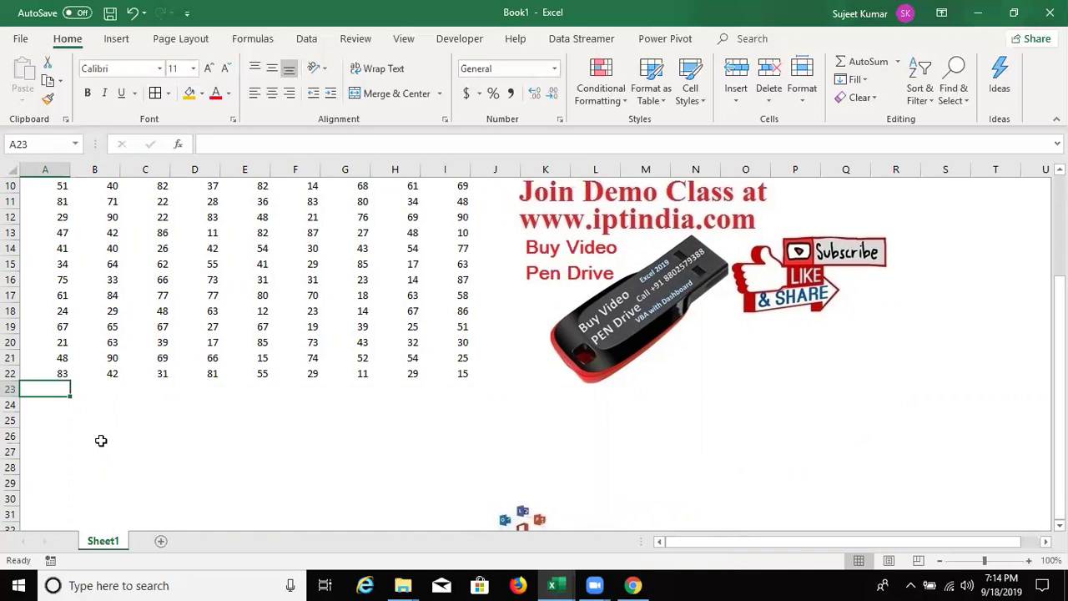
key("ctrl+Down")
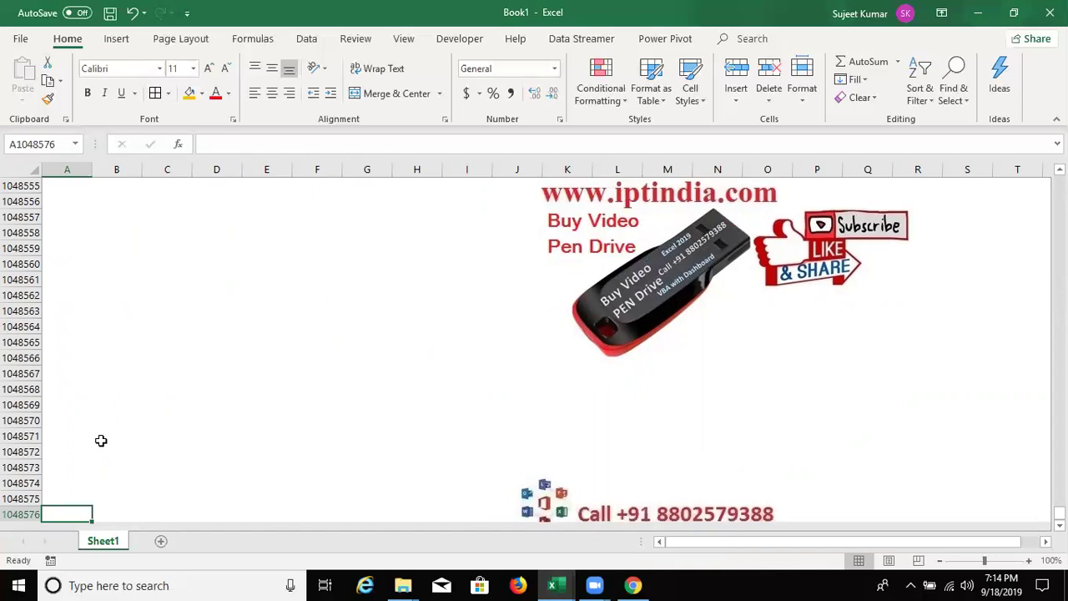
key("ctrl+Up")
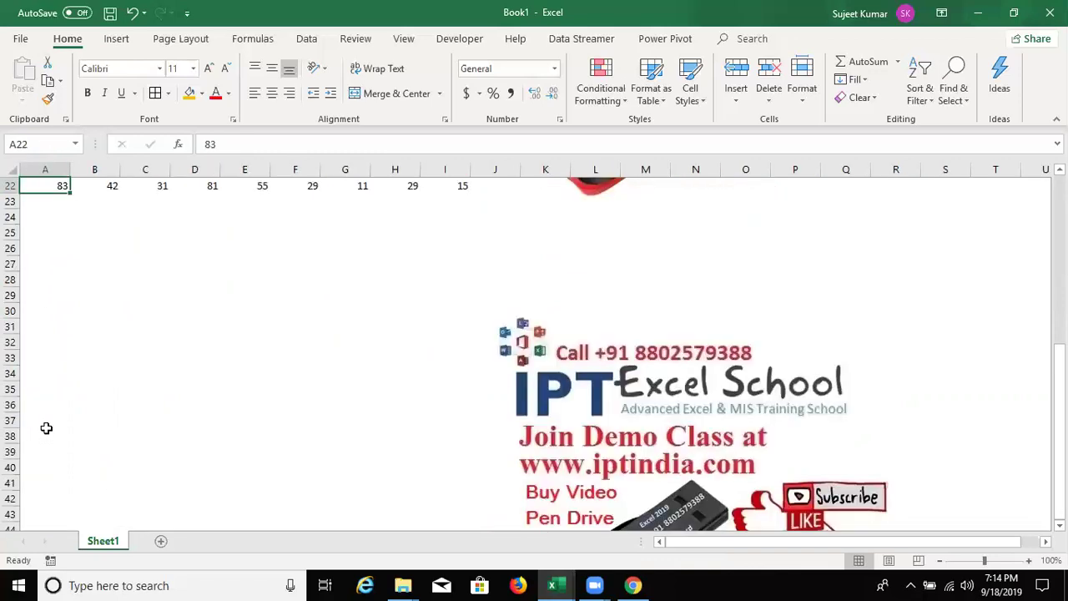
scroll(17, 400, "up", 7)
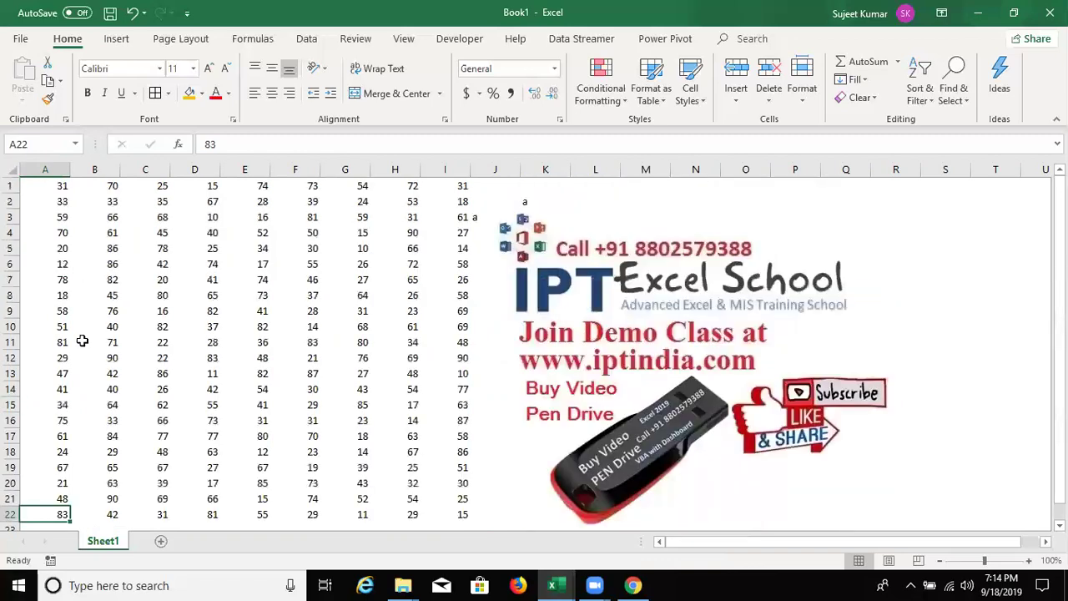
key("ctrl+Up")
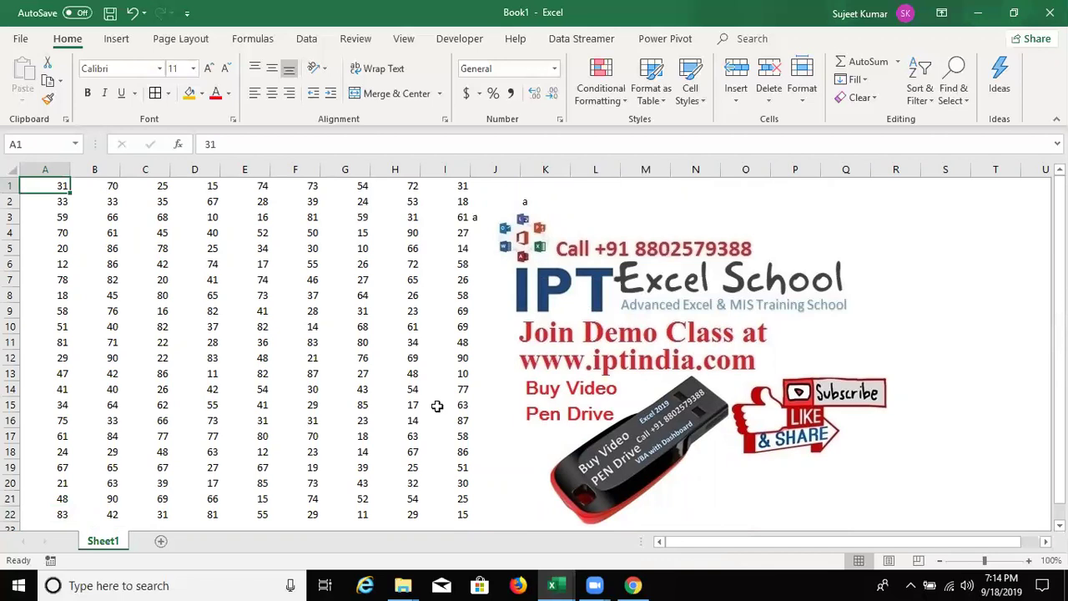
key("ctrl+shift+Right")
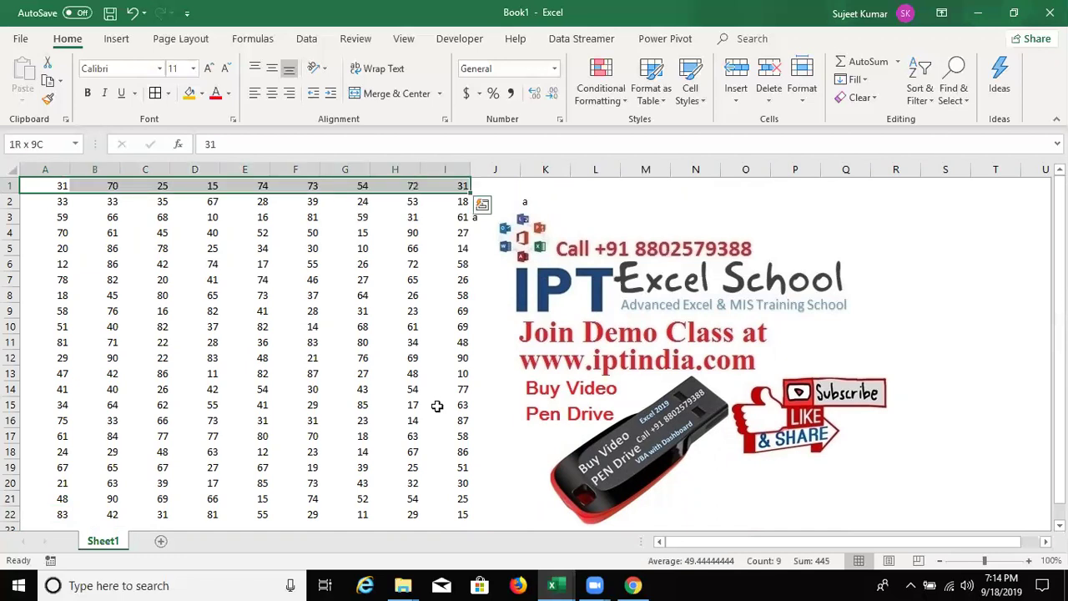
key("ctrl+shift+Down")
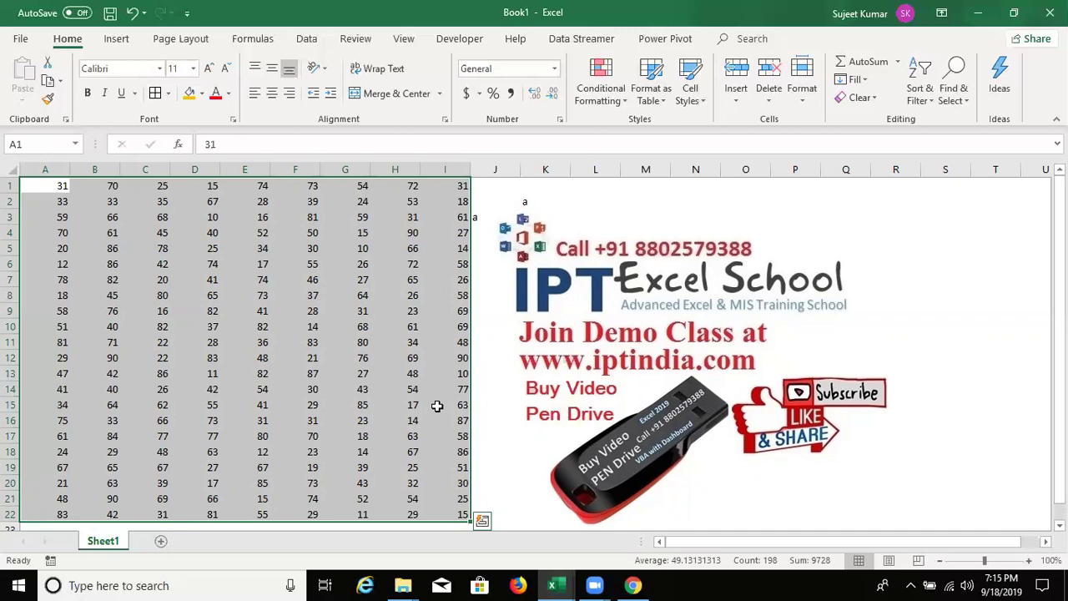
key("ctrl+Home")
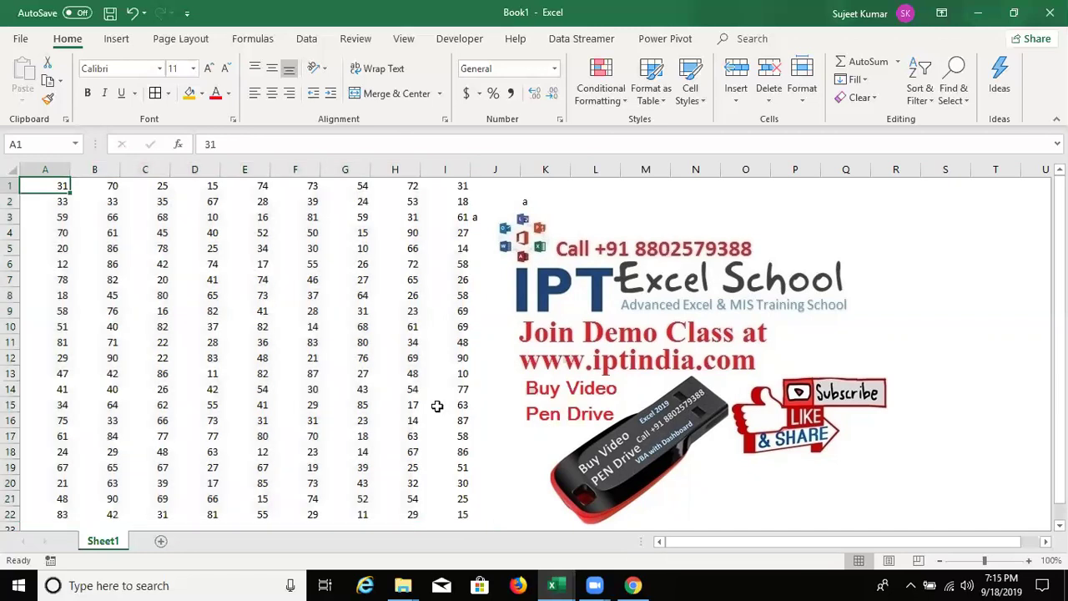
key("ctrl+shift+Right")
key("ctrl+shift+Down")
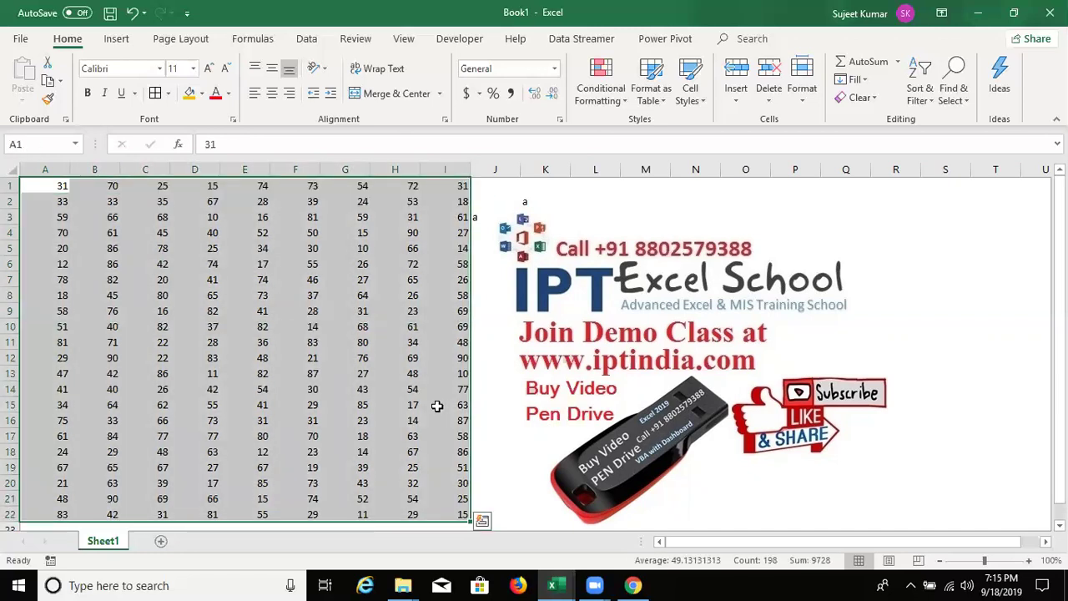
key("ctrl+Home")
key("ctrl+shift+Right")
key("ctrl+shift+Down")
key("ctrl+Home")
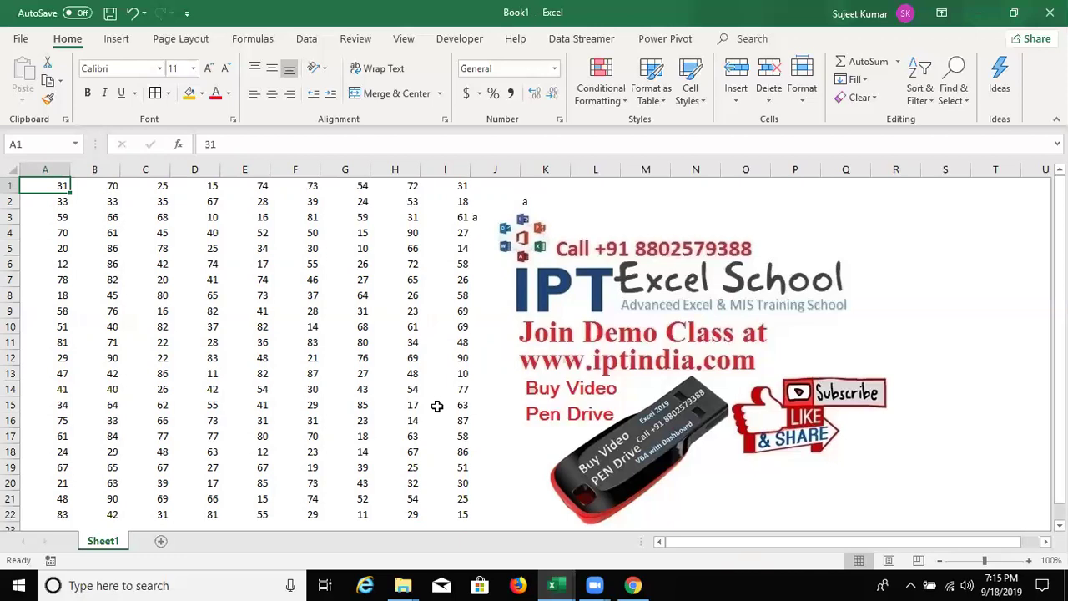
key("ctrl+Right")
key("ctrl+Left")
Build a scattered selection of cells C1, E1, G1, I1, E3 through B15
left_click(163, 185, "ctrl")
left_click(259, 187, "ctrl")
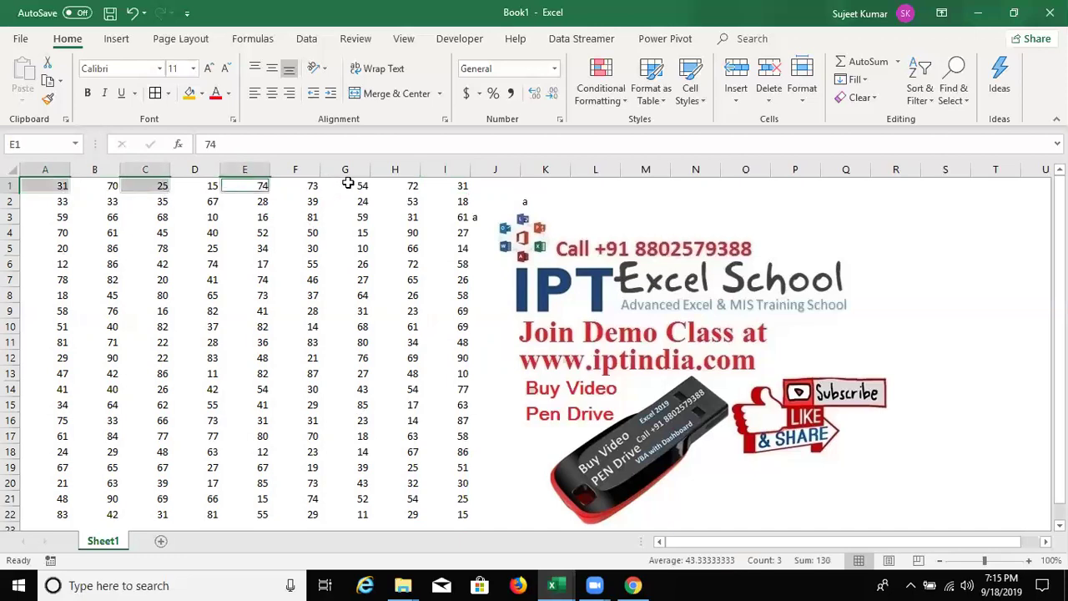
left_click(347, 184, "ctrl")
left_click(444, 187, "ctrl")
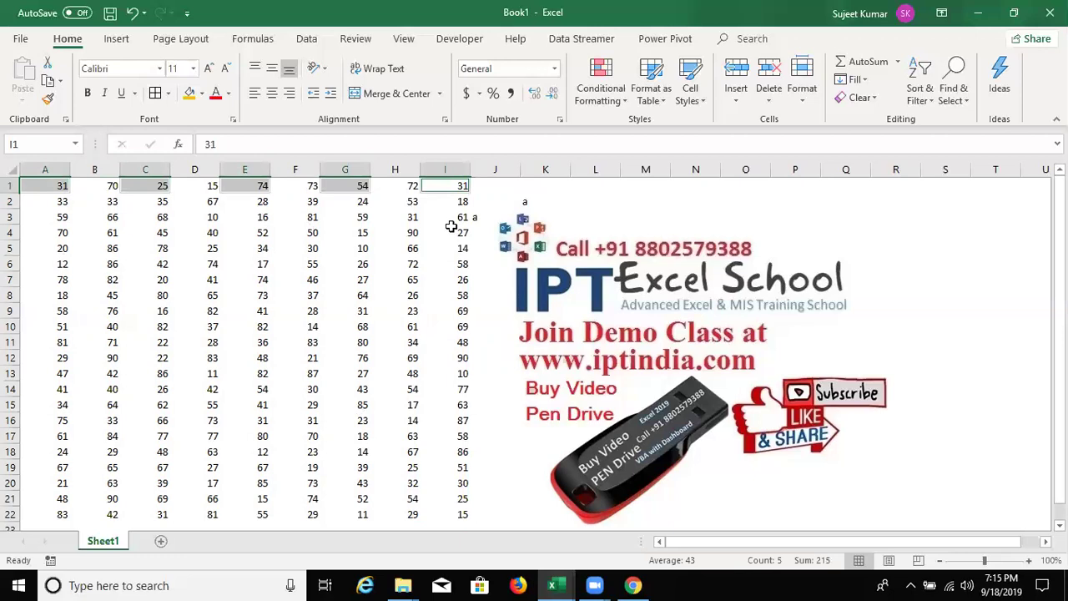
left_click(260, 218, "ctrl")
left_click(229, 309, "ctrl")
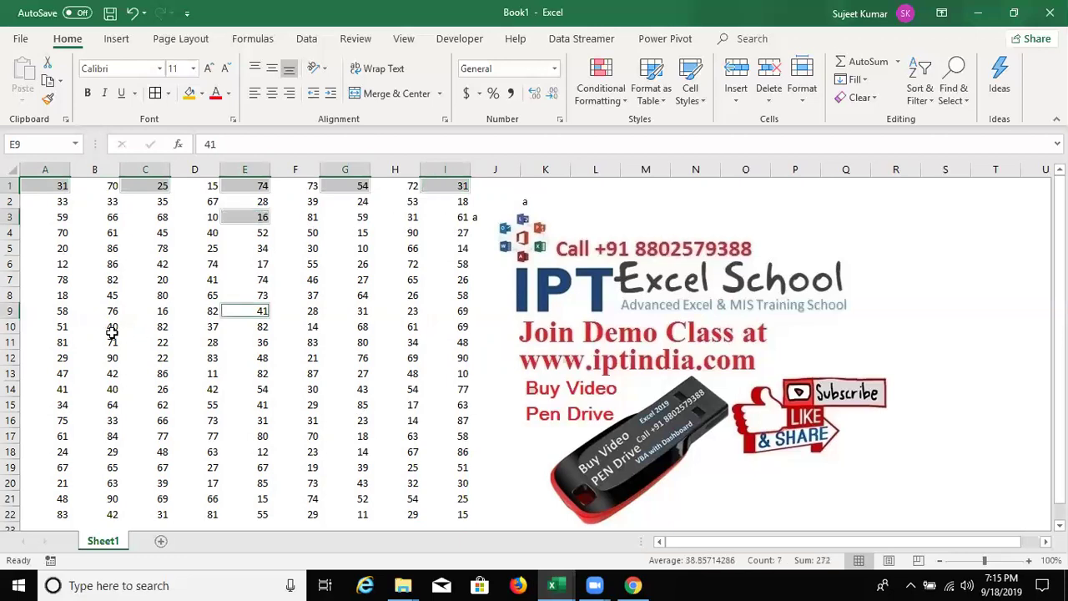
left_click(106, 328, "ctrl")
left_click(179, 386, "ctrl")
left_click(351, 389, "ctrl")
left_click(401, 327, "ctrl")
left_click(350, 295, "ctrl")
left_click(200, 280, "ctrl")
left_click(110, 264, "ctrl")
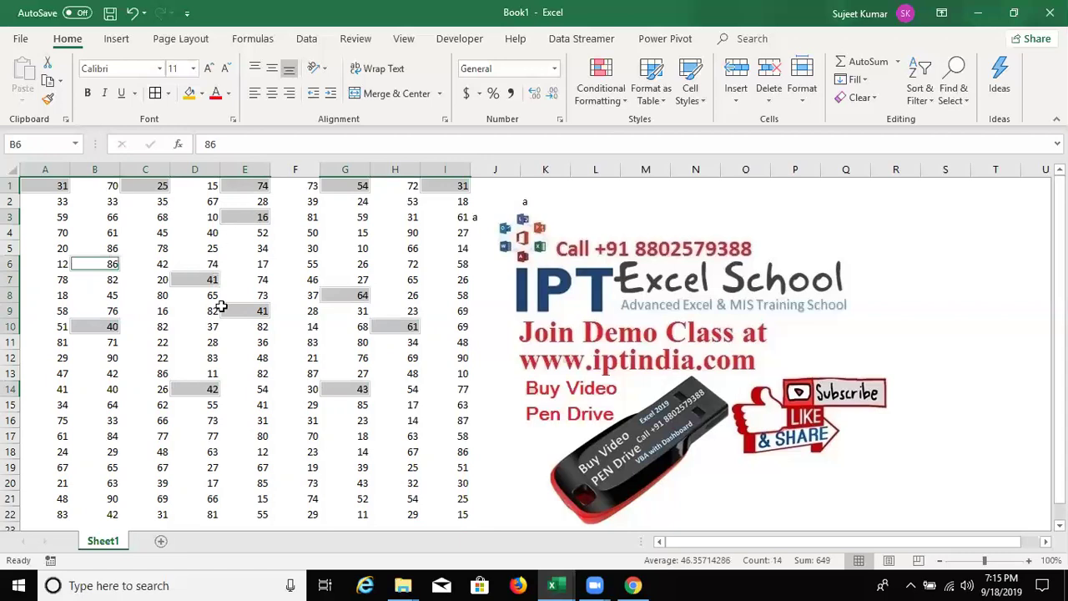
left_click(276, 421, "ctrl")
left_click(155, 453, "ctrl")
left_click(76, 408, "ctrl")
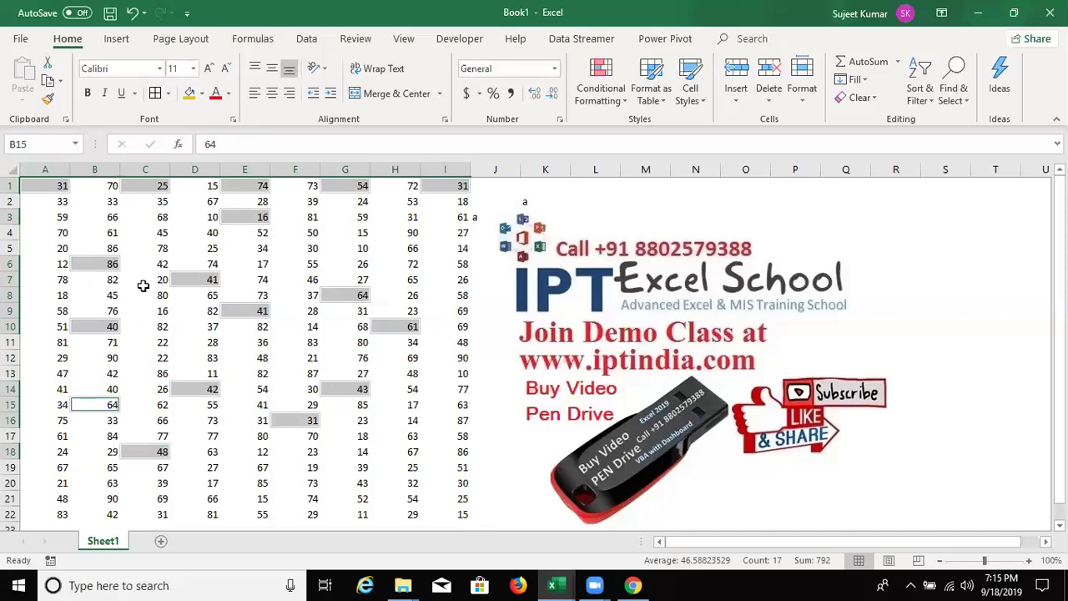
Try copying the scattered selection, dismiss the multiple-selections warning, and clear it
key("ctrl+c")
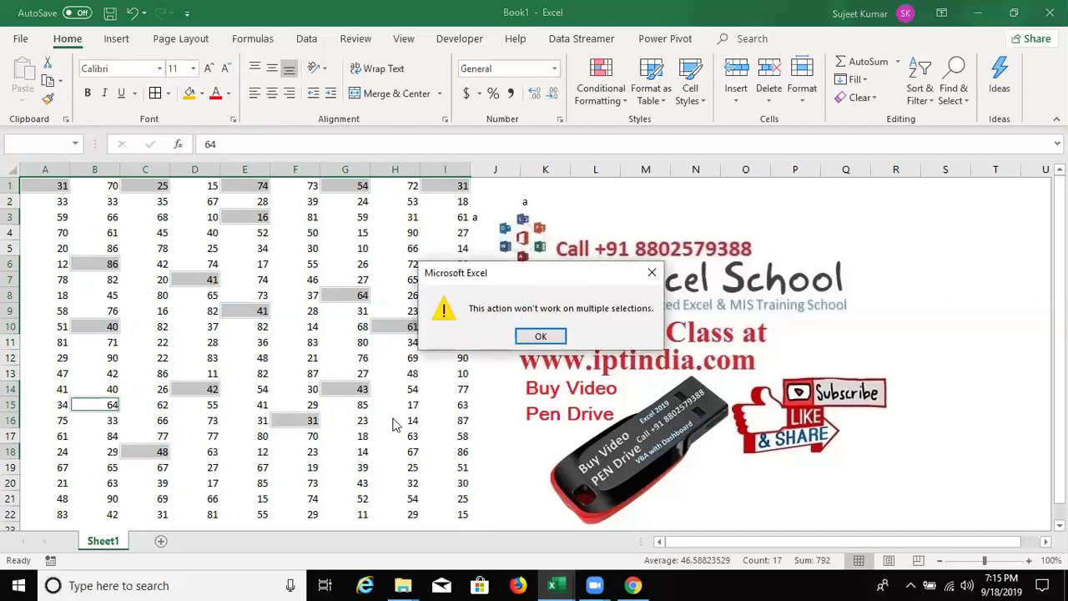
left_click(540, 335)
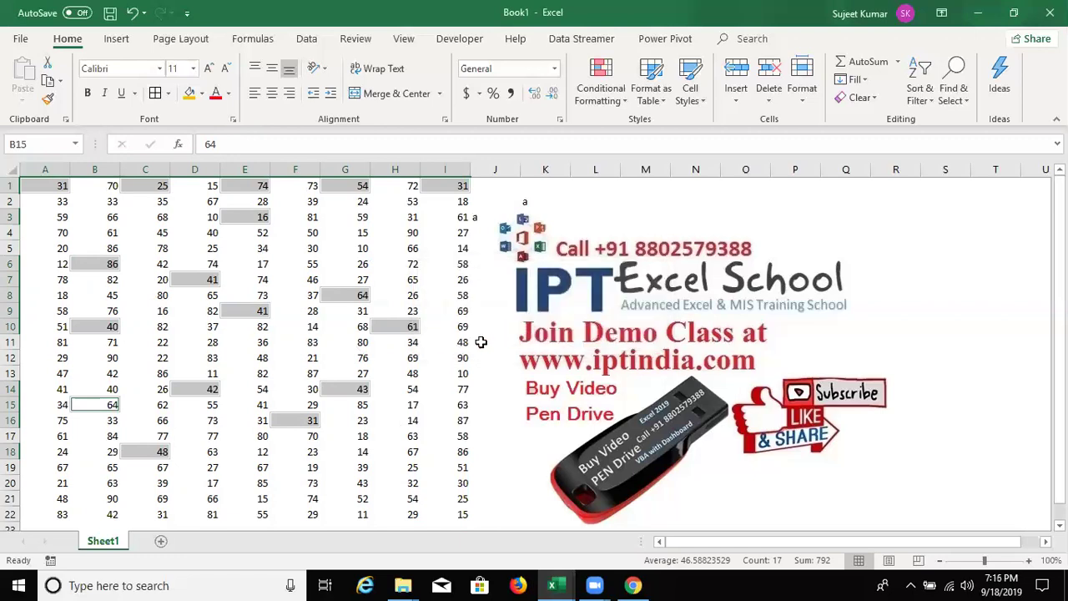
left_click(281, 269)
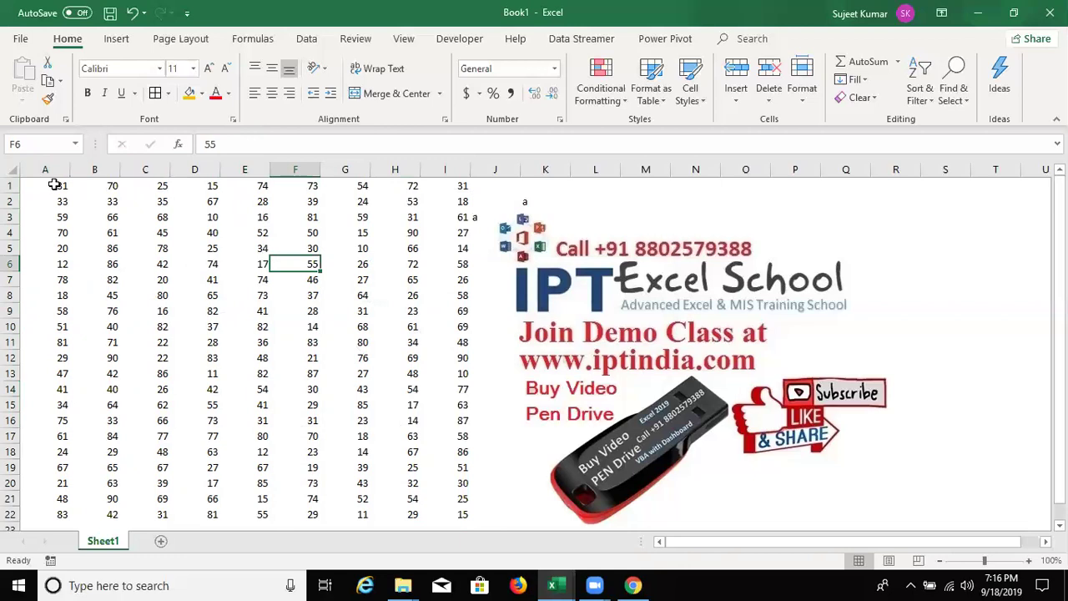
Select A1:A6, C1:C6, E1:E6 and G1:G6 together
left_click_drag(54, 185, 56, 268)
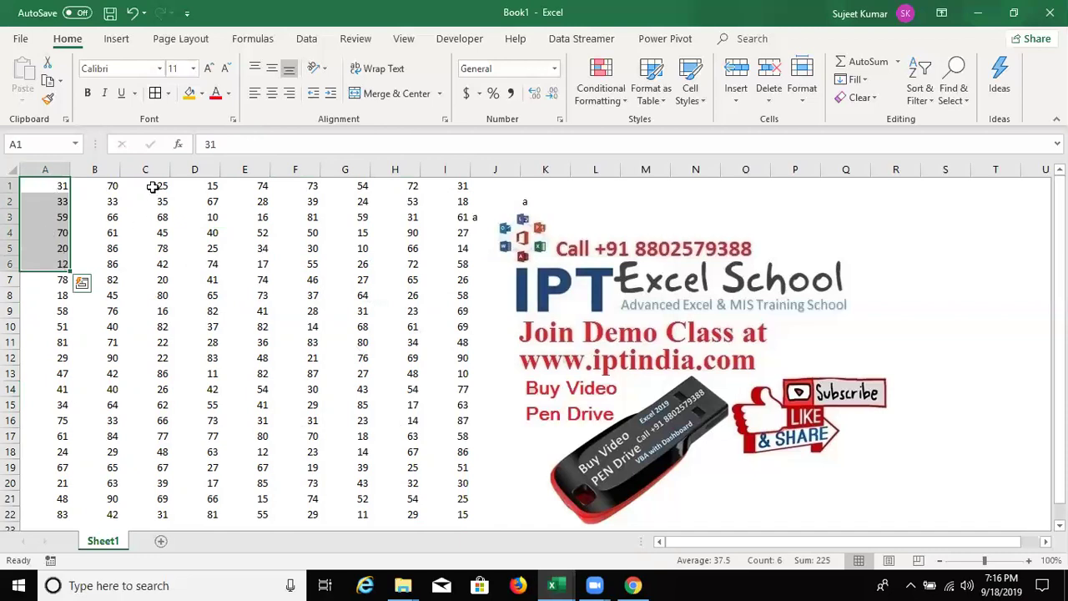
left_click_drag(153, 187, 148, 266, "ctrl")
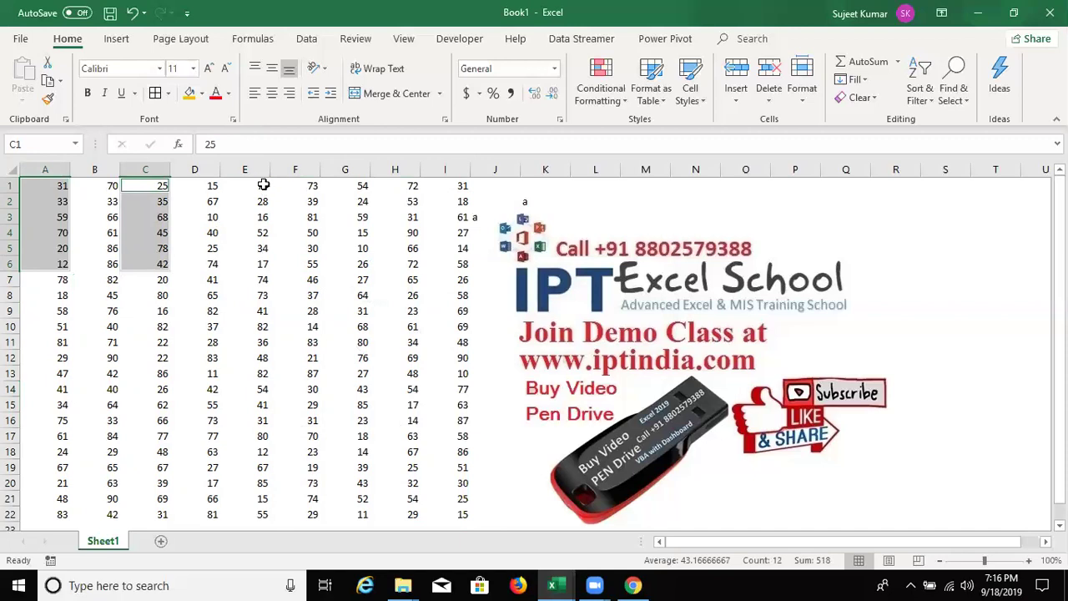
left_click_drag(264, 184, 259, 261)
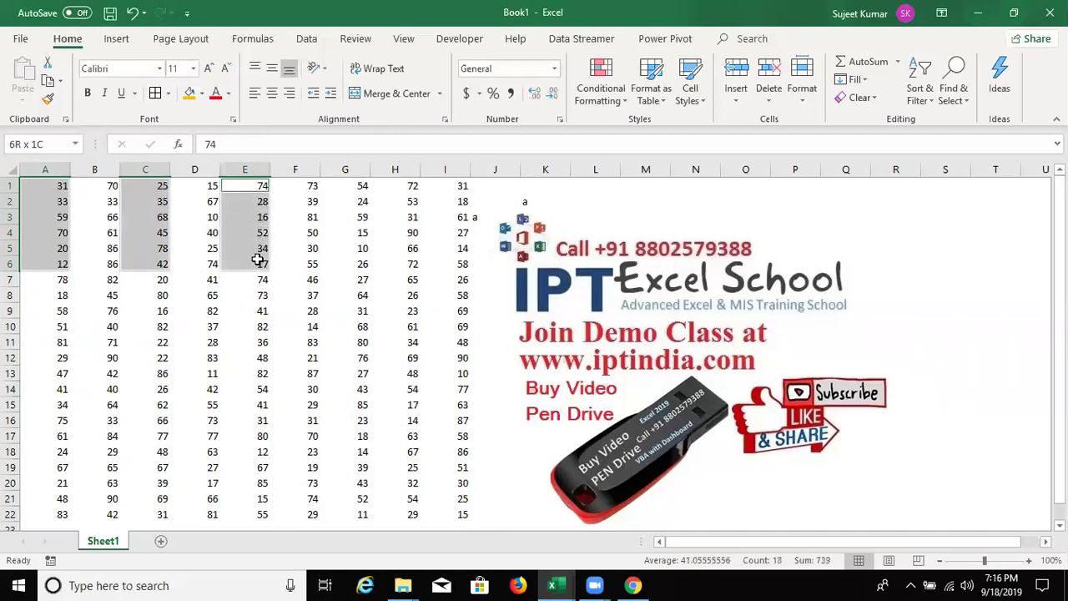
left_click(357, 185, "ctrl")
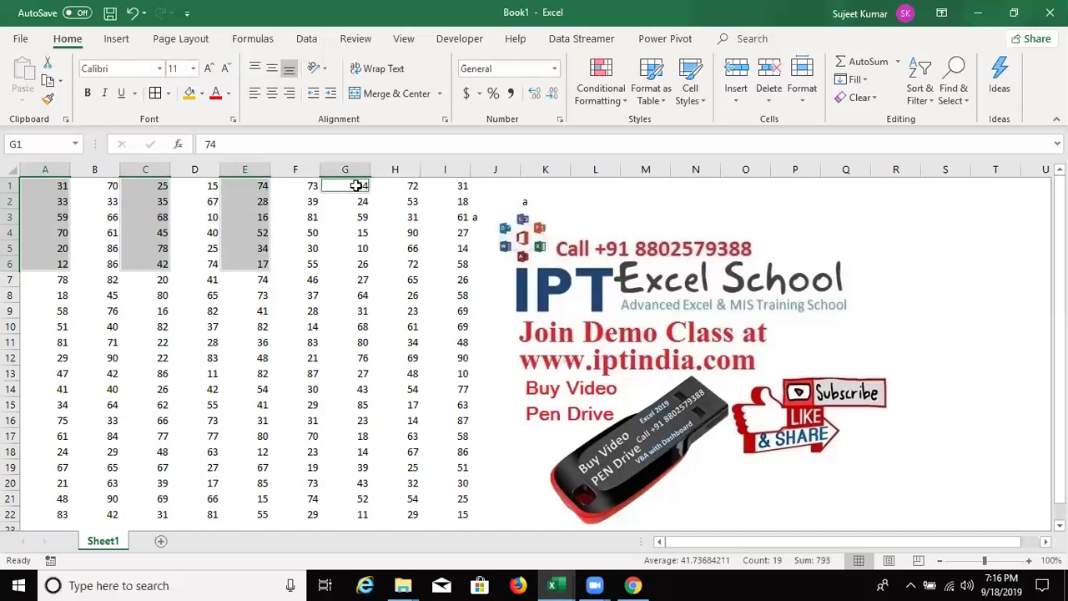
left_click_drag(357, 185, 359, 264)
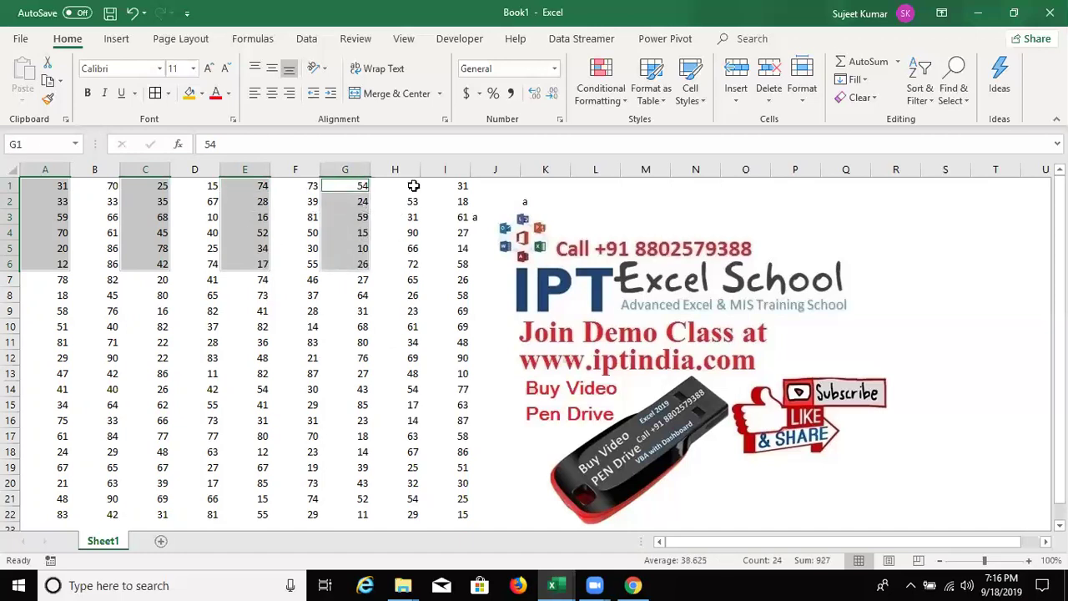
Add I1:I6, copy the five column ranges, and paste them at N2
left_click_drag(453, 185, 433, 272)
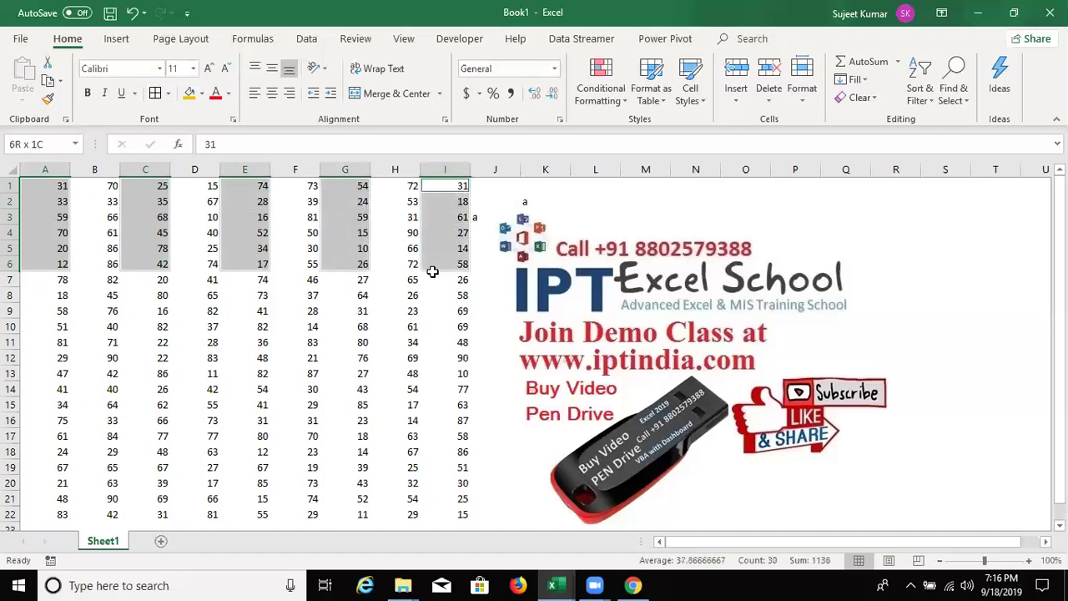
key("ctrl+c")
left_click(681, 195)
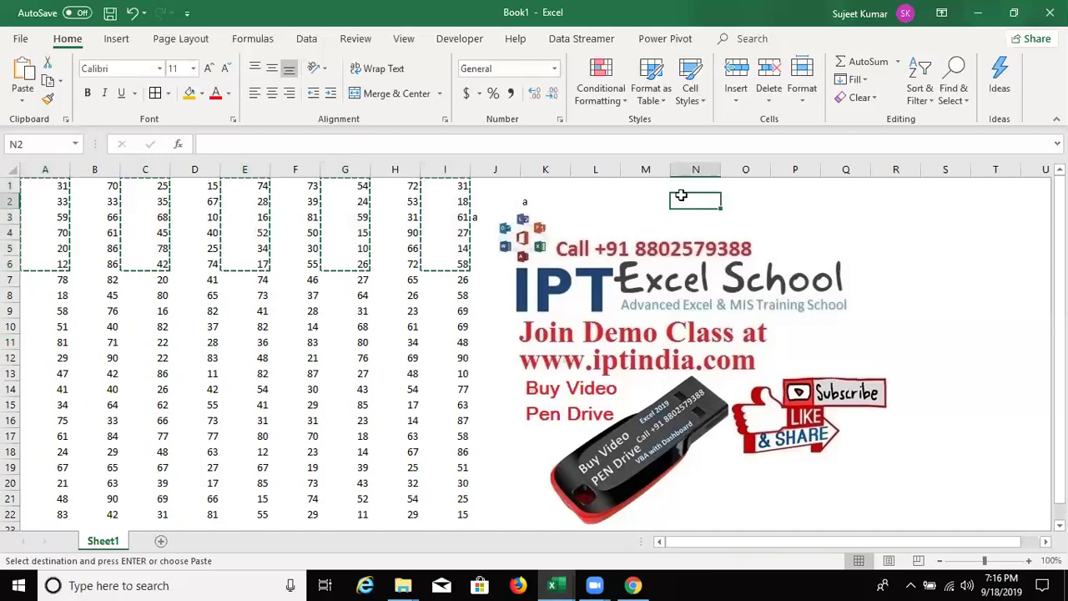
key("ctrl+v")
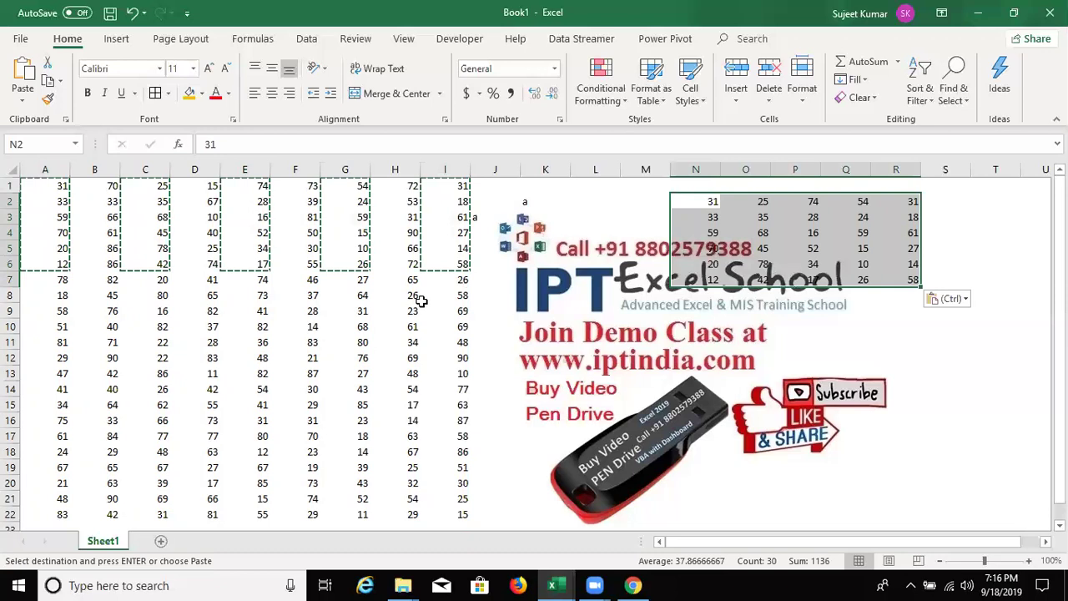
left_click(423, 300)
key("Escape")
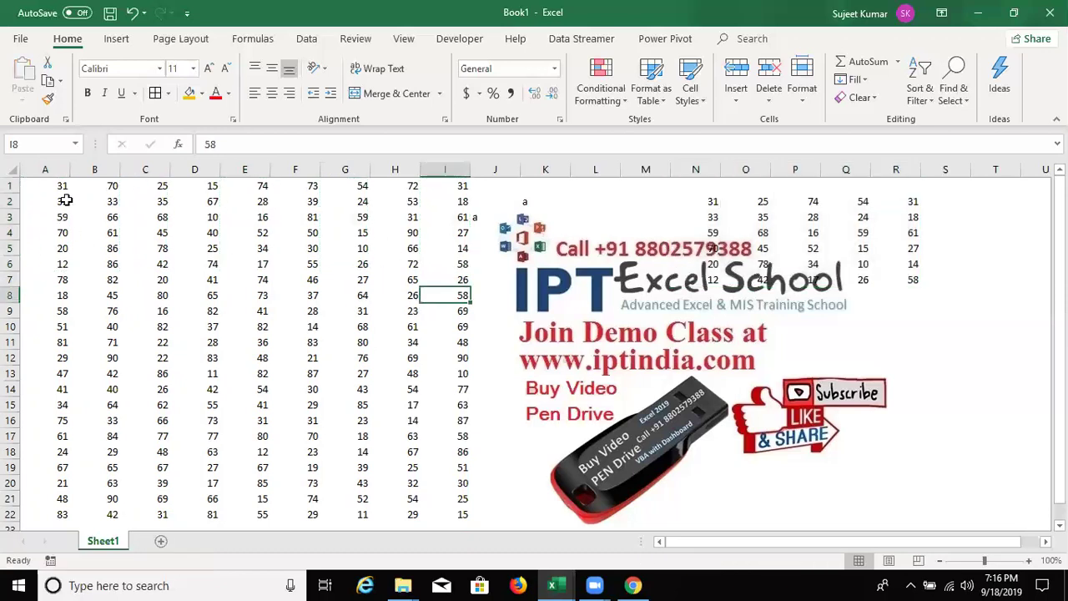
Try copying A1:C1, A6:C6 and A11:D11, then dismiss the multiple-selections warning
left_click_drag(63, 186, 155, 185)
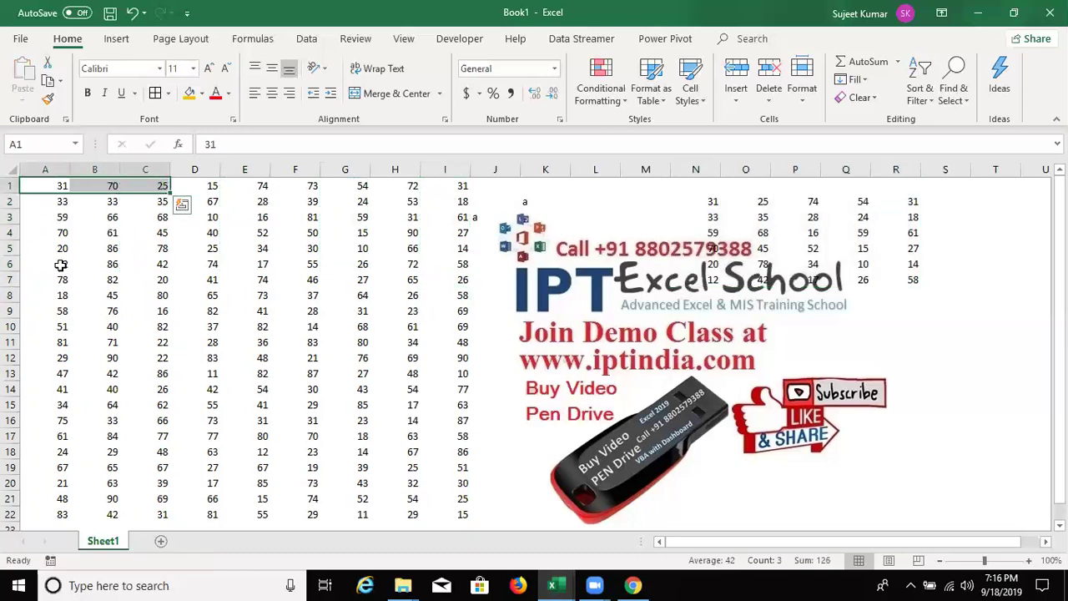
left_click_drag(61, 264, 138, 263, "ctrl")
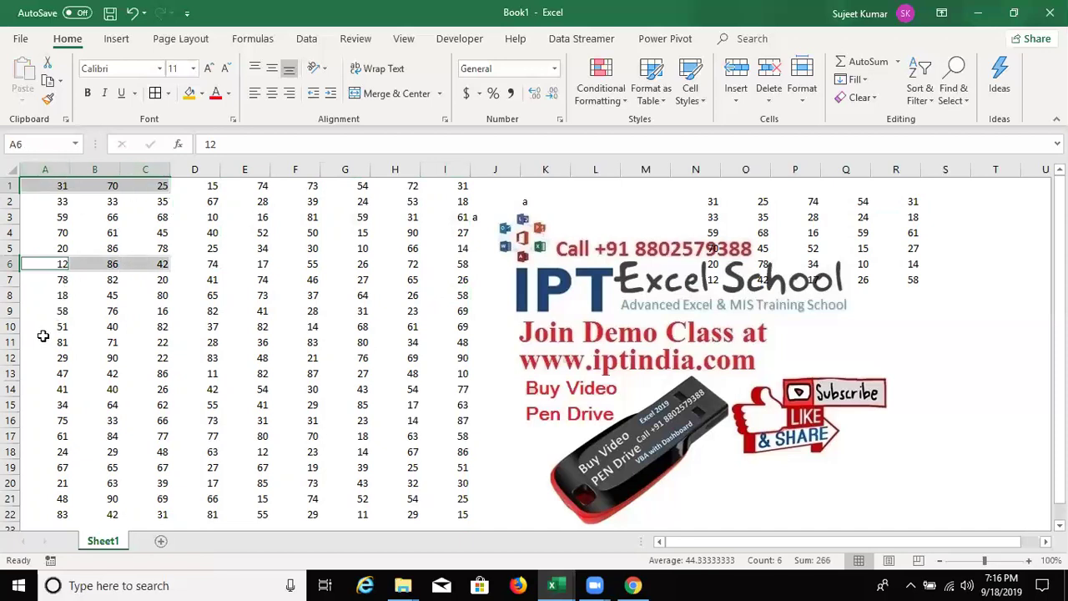
left_click_drag(43, 335, 187, 341, "ctrl")
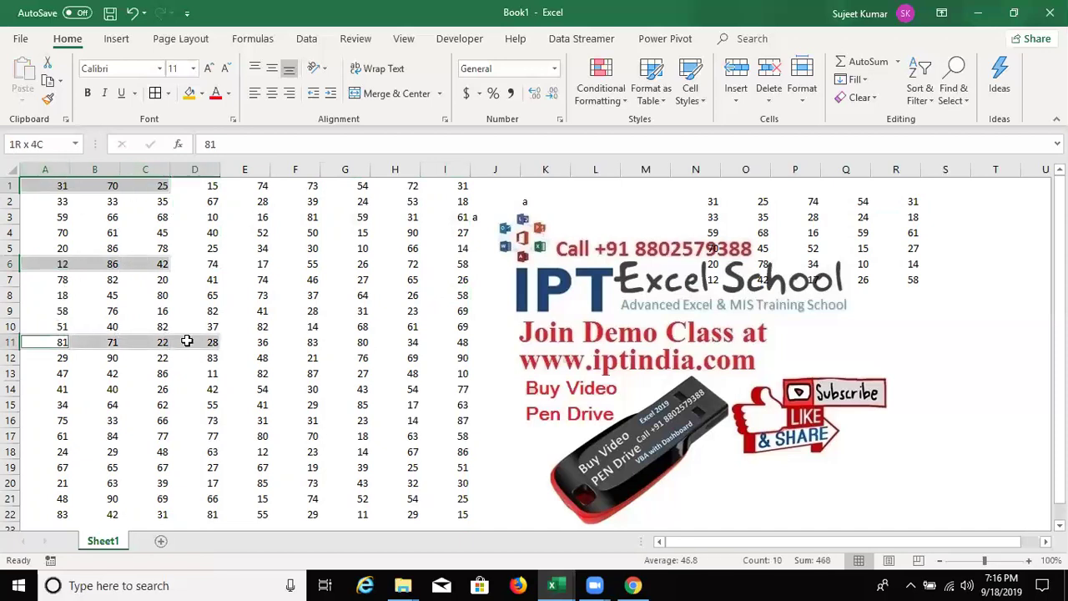
key("ctrl+c")
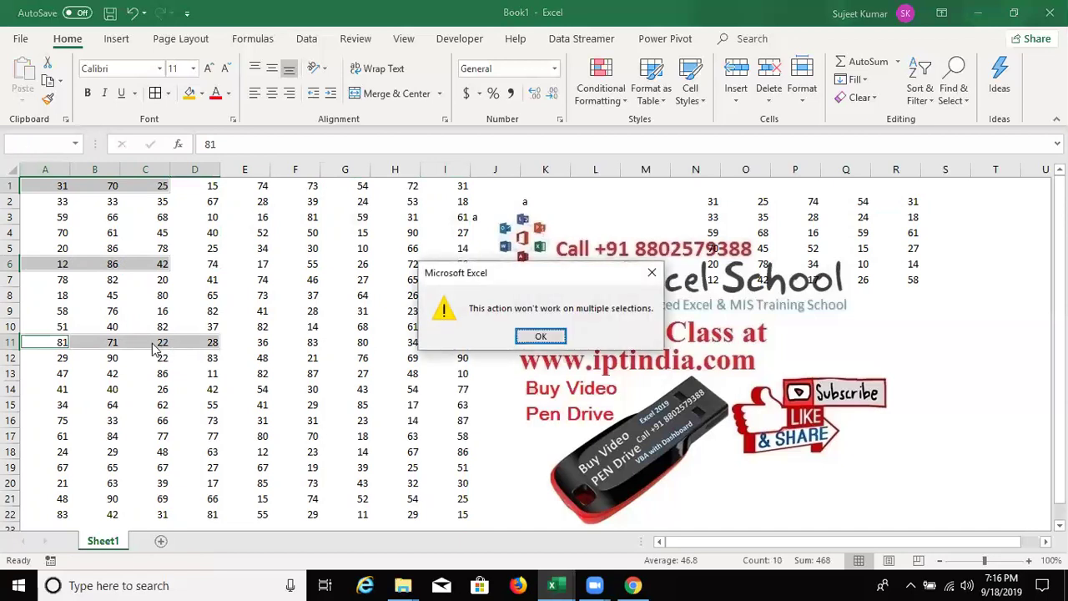
key("Return")
left_click(52, 344)
Select A1:C1, A5:C6, A10:C10 and A13:C19 together and copy them
left_click_drag(42, 186, 151, 187)
left_click(50, 249, "ctrl")
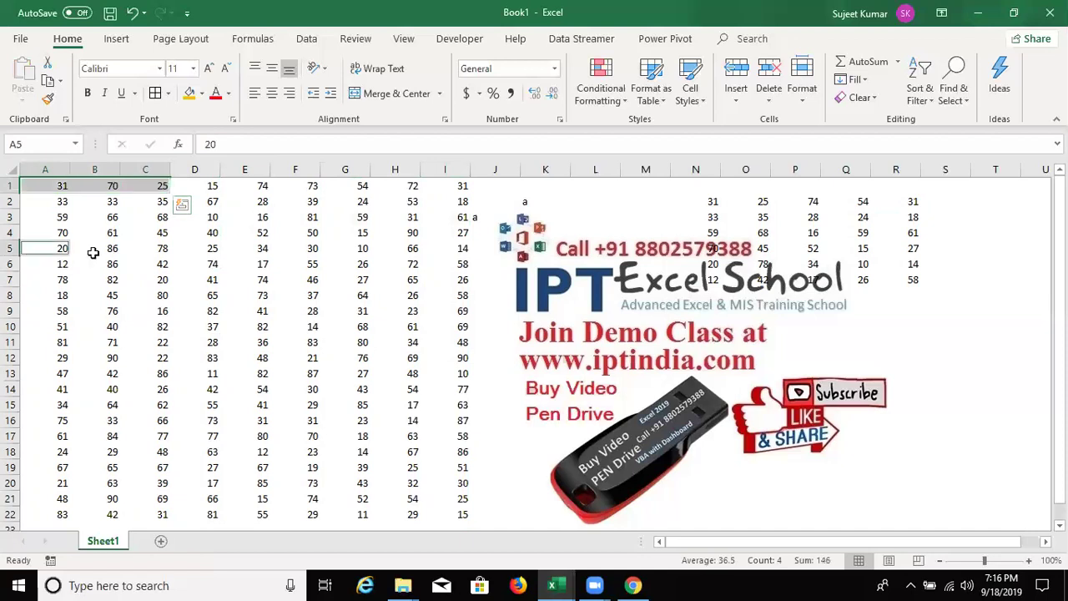
left_click_drag(94, 252, 146, 264)
left_click_drag(46, 327, 142, 326)
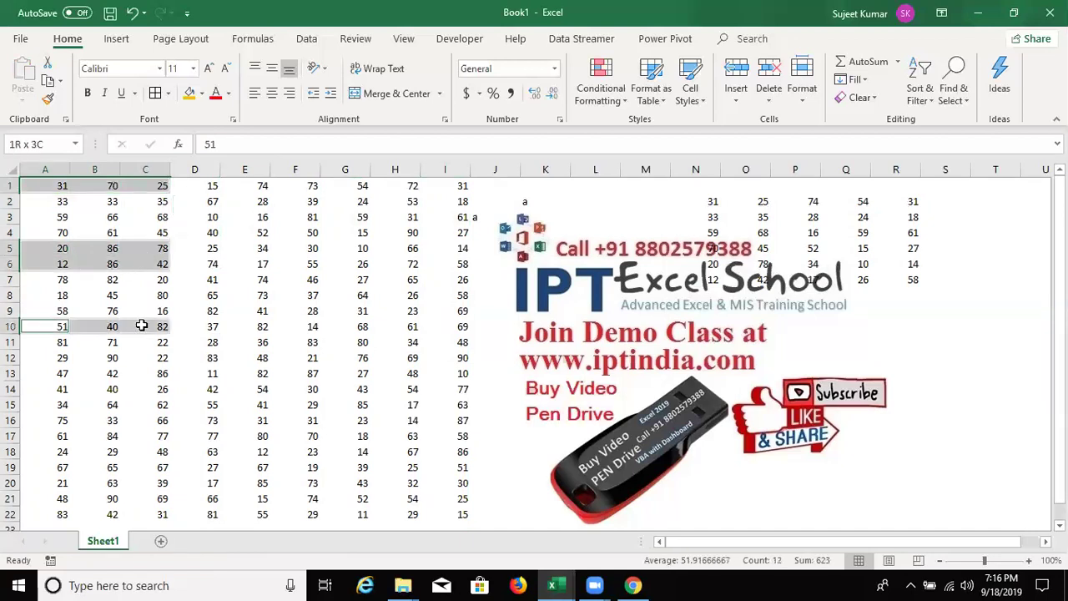
left_click_drag(50, 373, 157, 467)
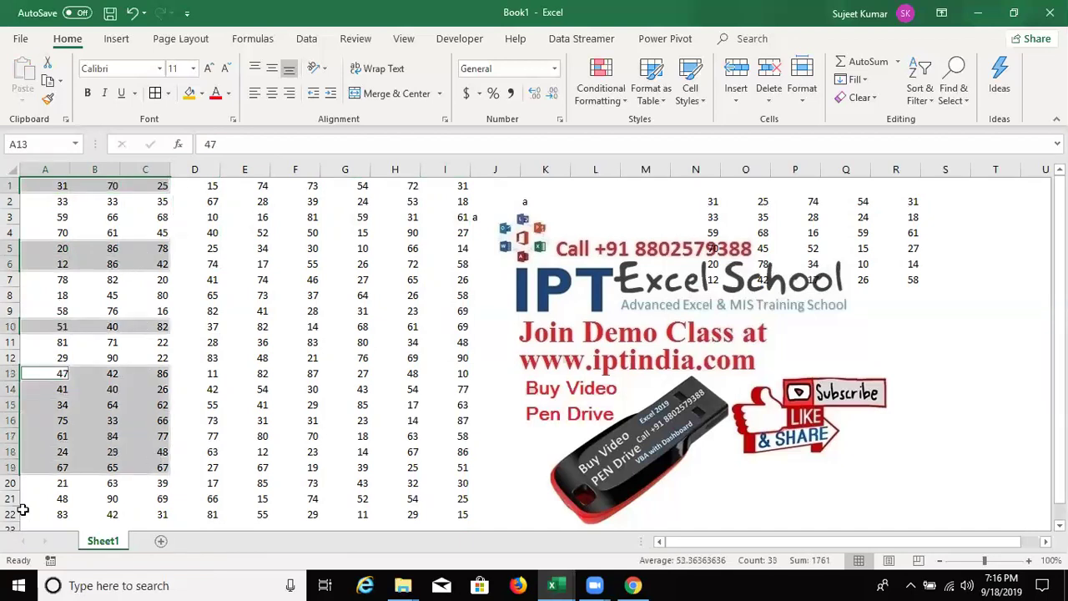
key("ctrl+c")
left_click(236, 220)
key("Escape")
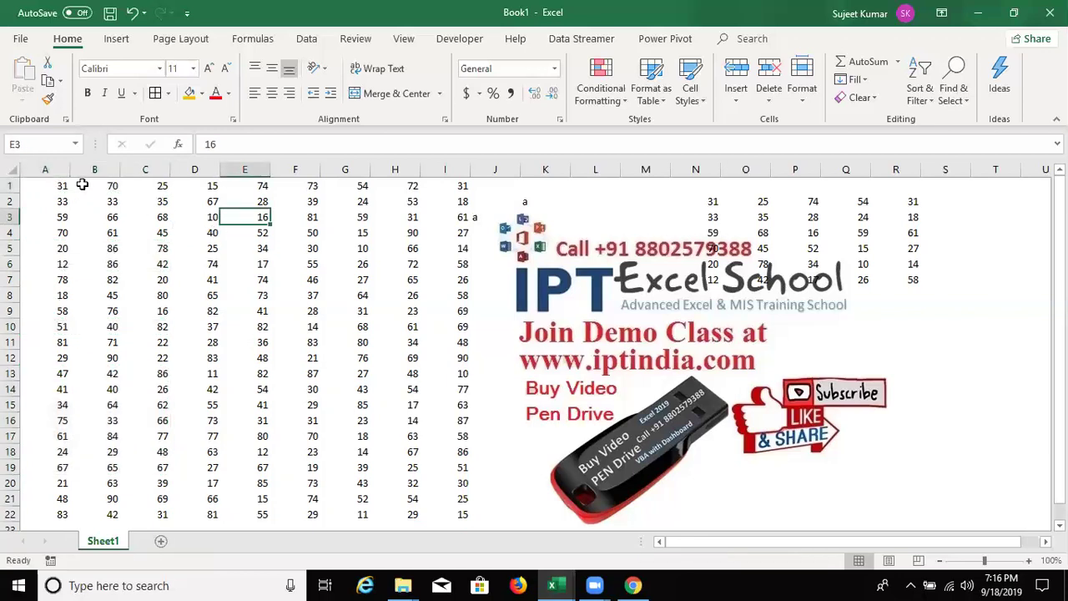
Select A1:C1, F1:G1, I1 and the matching cells in rows 3, 4 and 6
left_click_drag(62, 186, 155, 185)
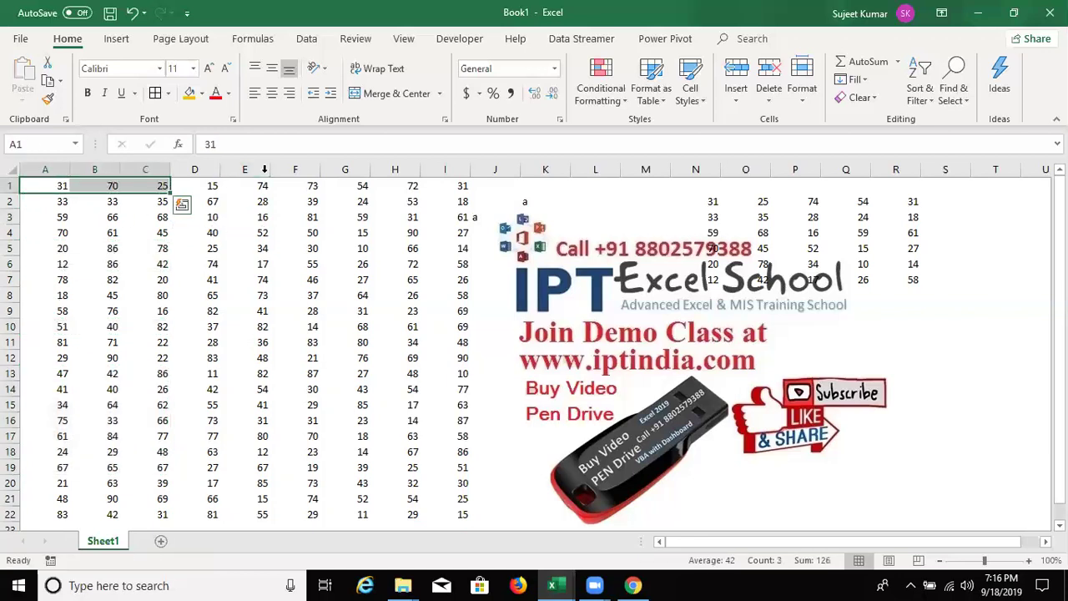
left_click_drag(309, 186, 355, 186, "ctrl")
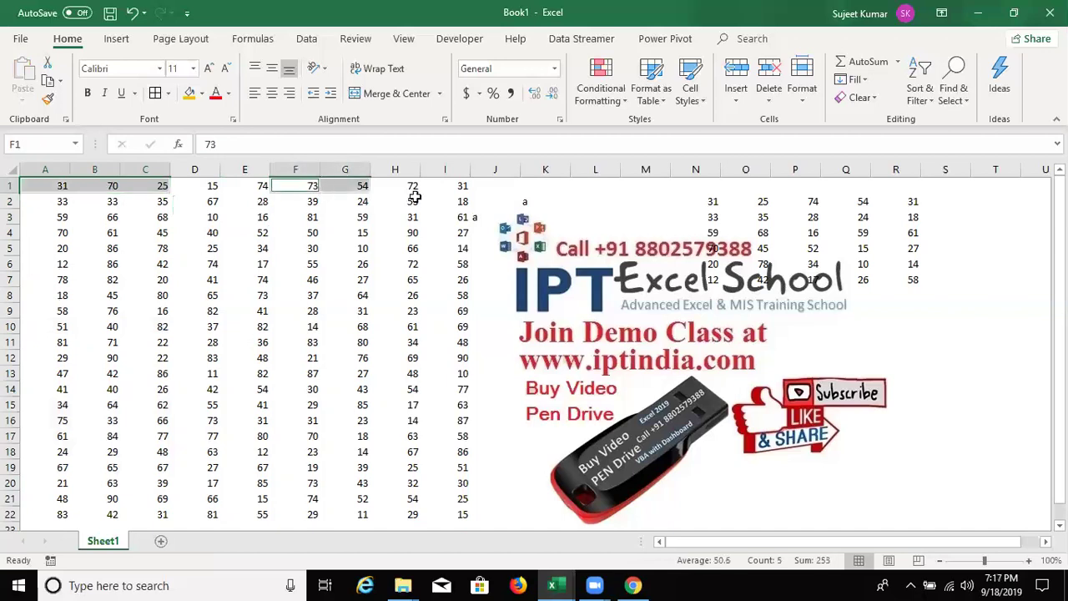
left_click(444, 186, "ctrl")
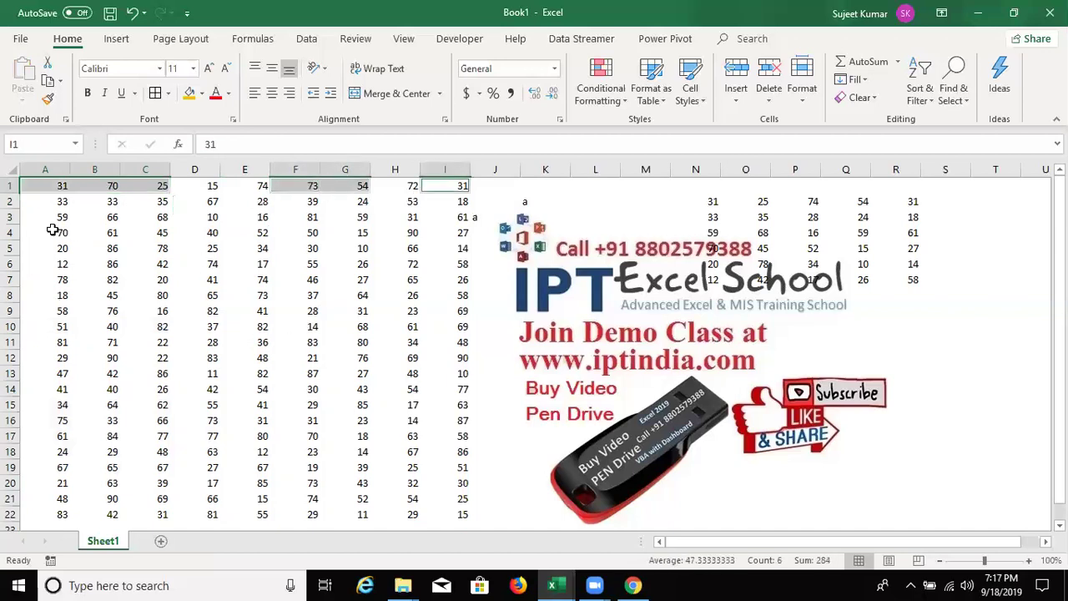
left_click_drag(43, 236, 146, 233, "ctrl")
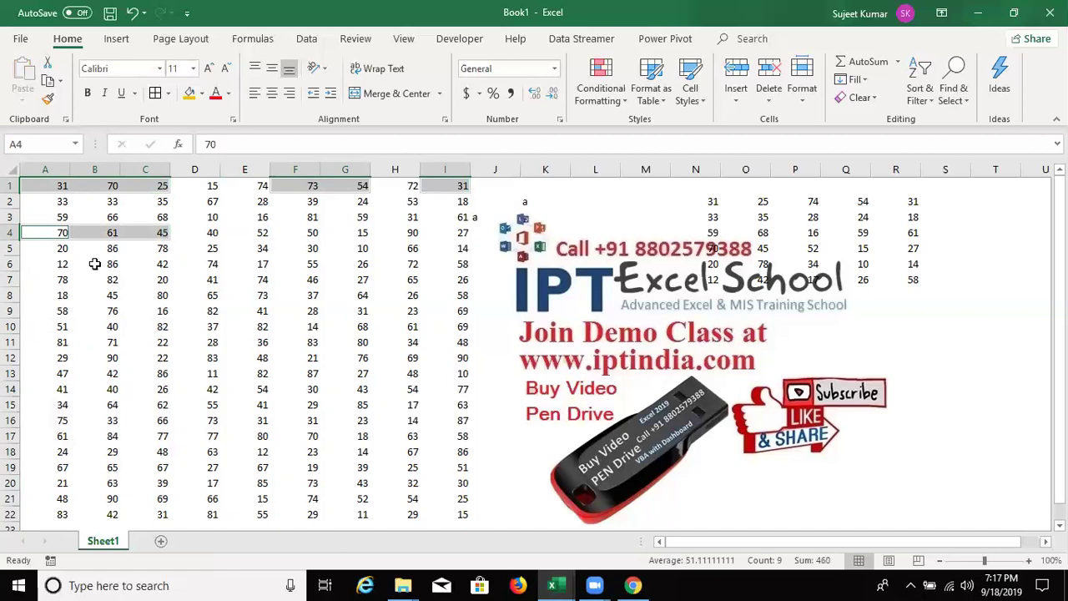
left_click_drag(288, 217, 344, 217, "ctrl")
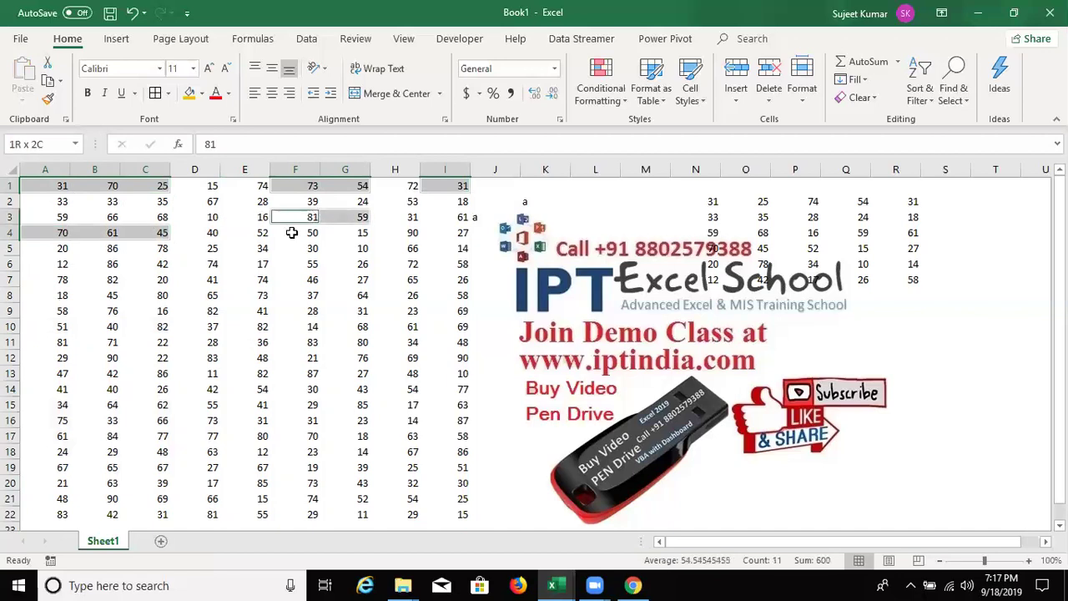
left_click(455, 216, "ctrl")
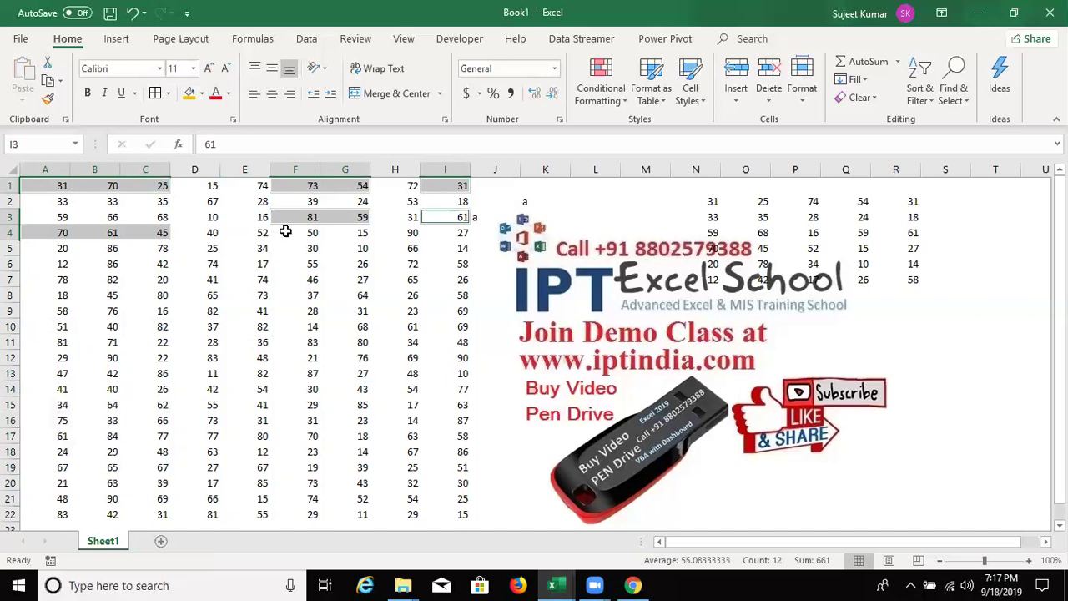
left_click_drag(285, 232, 346, 232, "ctrl")
left_click(446, 234, "ctrl")
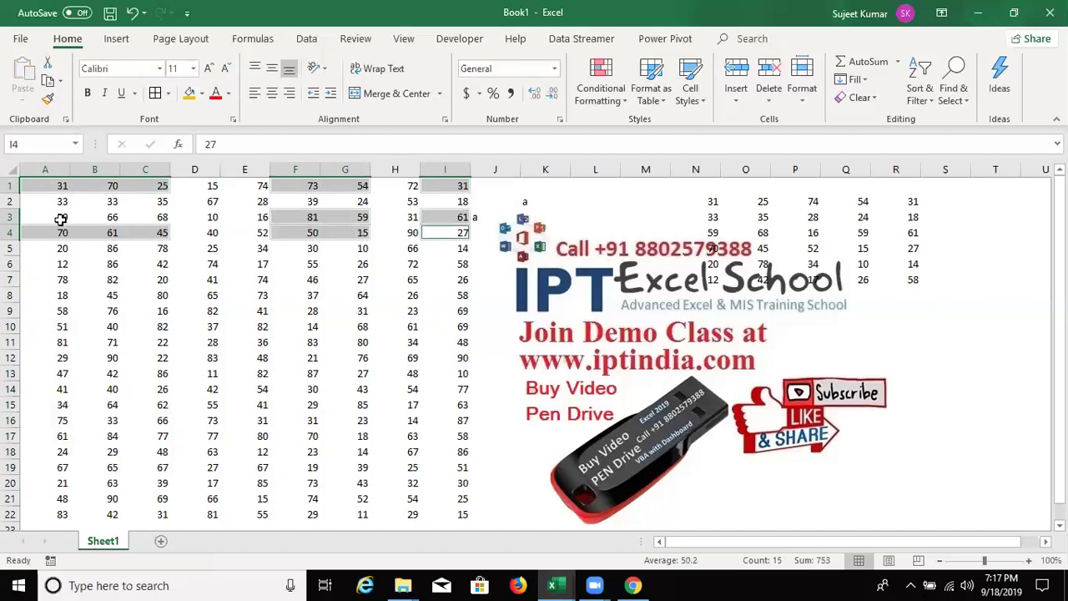
left_click_drag(61, 218, 146, 217, "ctrl")
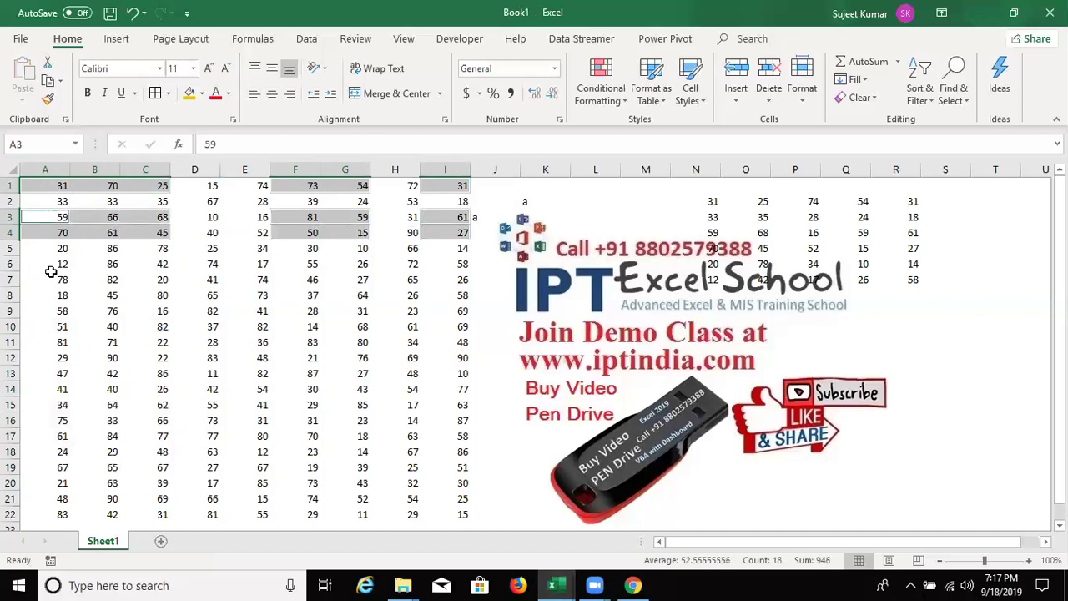
left_click_drag(59, 264, 150, 264, "ctrl")
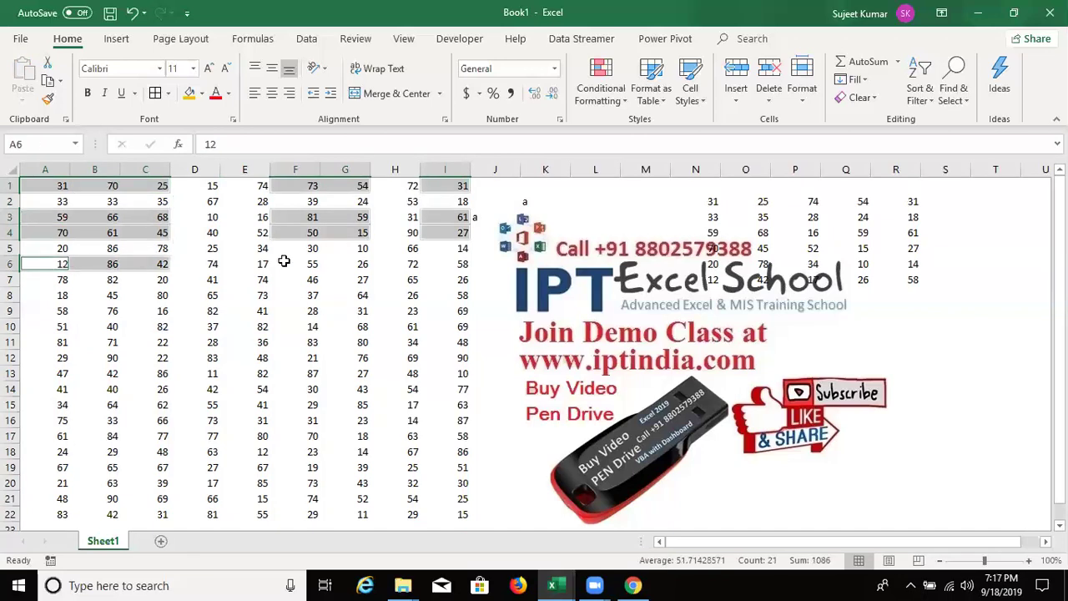
left_click_drag(287, 264, 346, 264, "ctrl")
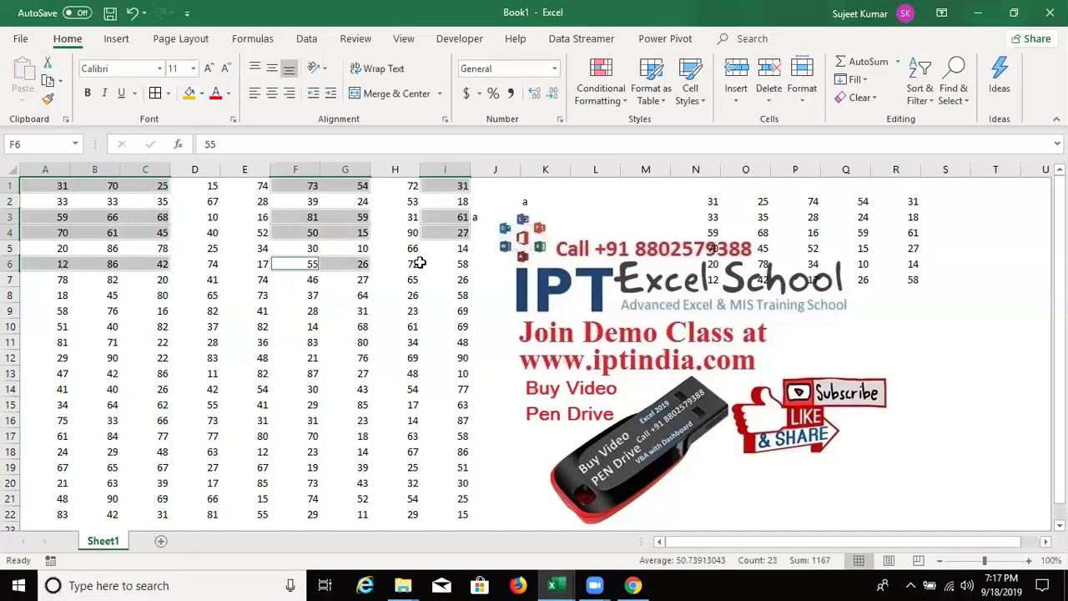
left_click(445, 263, "ctrl")
Copy the scattered cells, paste them as a block at O9, then select columns N–T
key("ctrl+c")
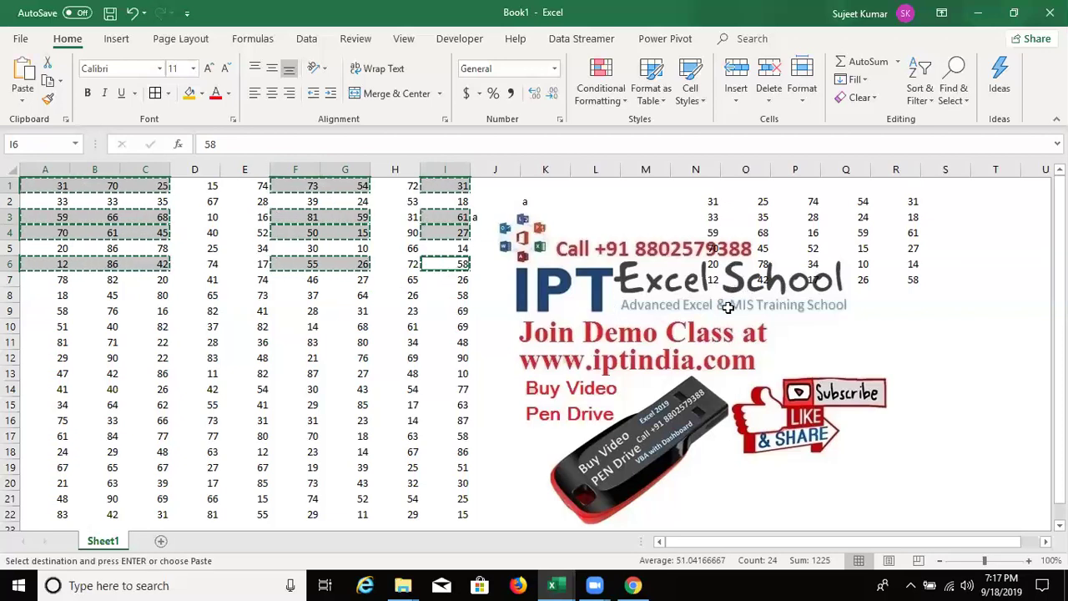
left_click(721, 312)
key("ctrl+v")
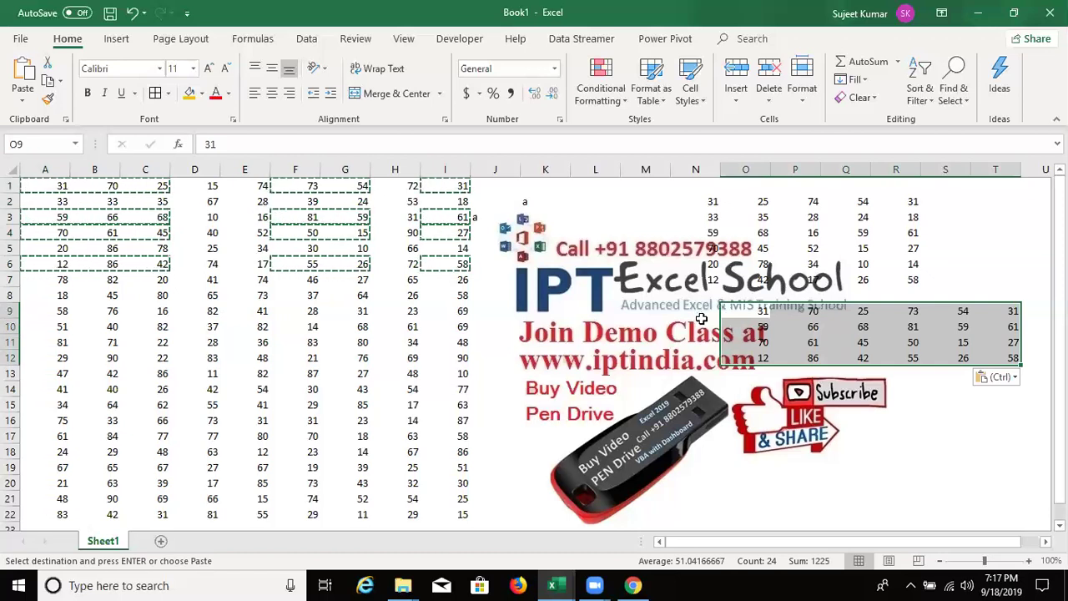
key("Escape")
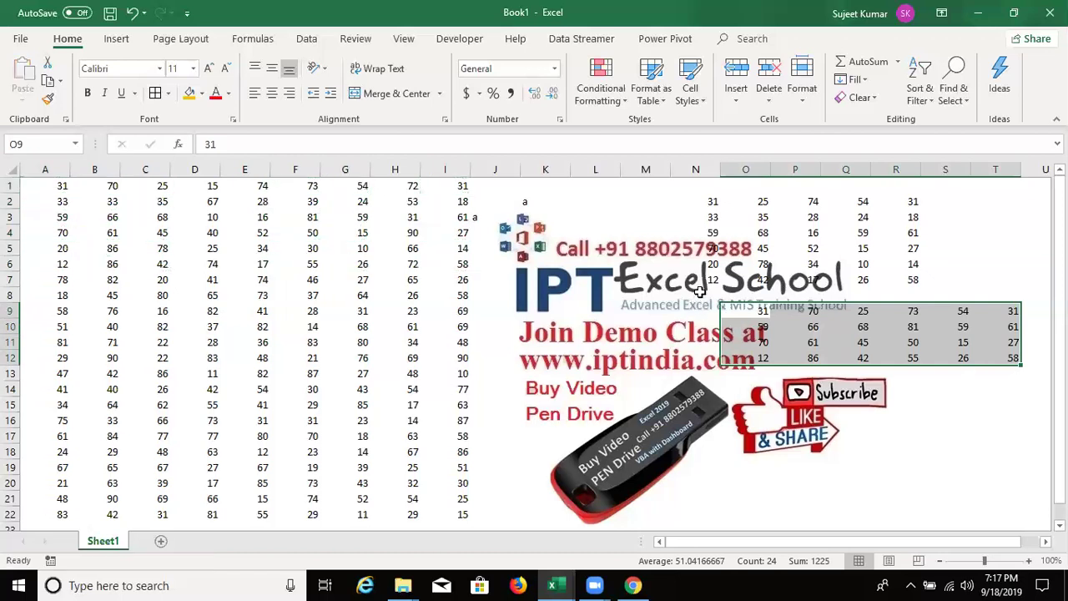
mouse_move(697, 169)
left_mouse_down()
mouse_move(987, 198)
mouse_move(968, 187)
left_mouse_up()
Clear the contents of columns N through T, then check the data region from A1 with Ctrl+A
key("Delete")
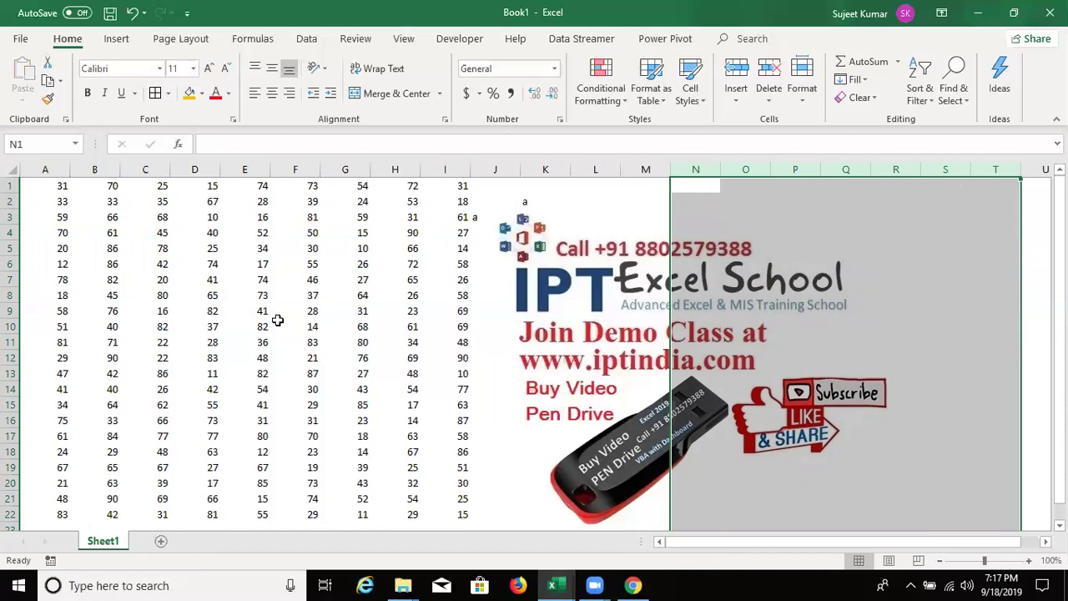
left_click(247, 313)
left_click(60, 187)
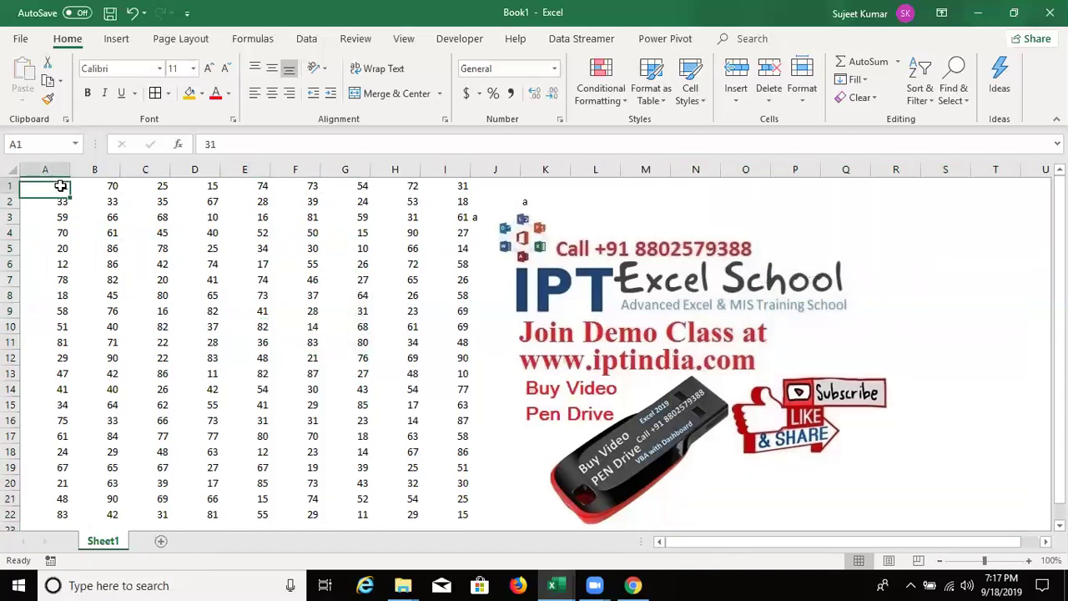
key("ctrl+a")
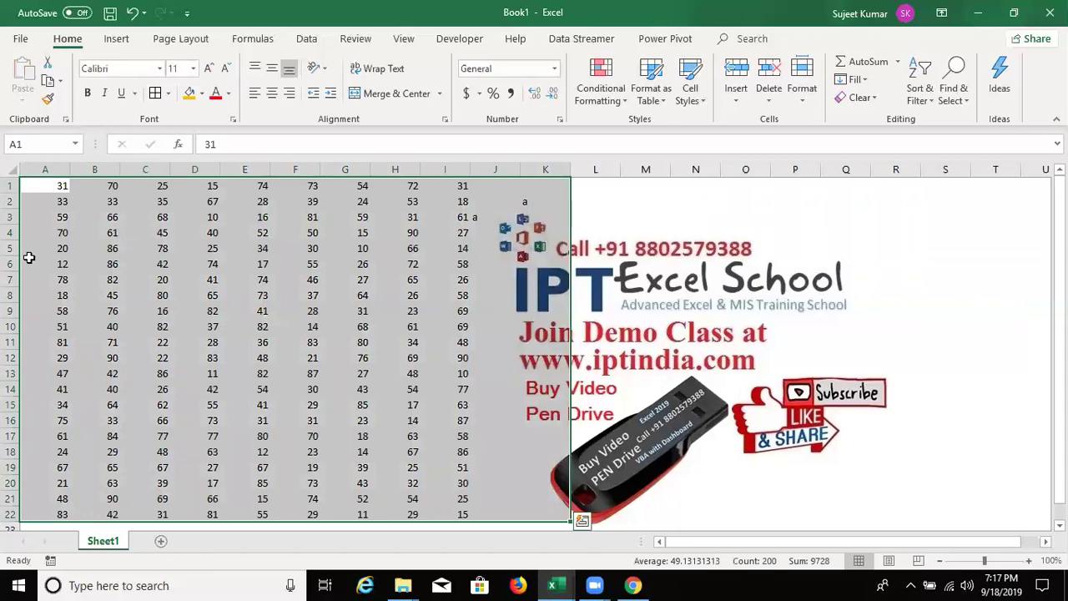
left_click(57, 264)
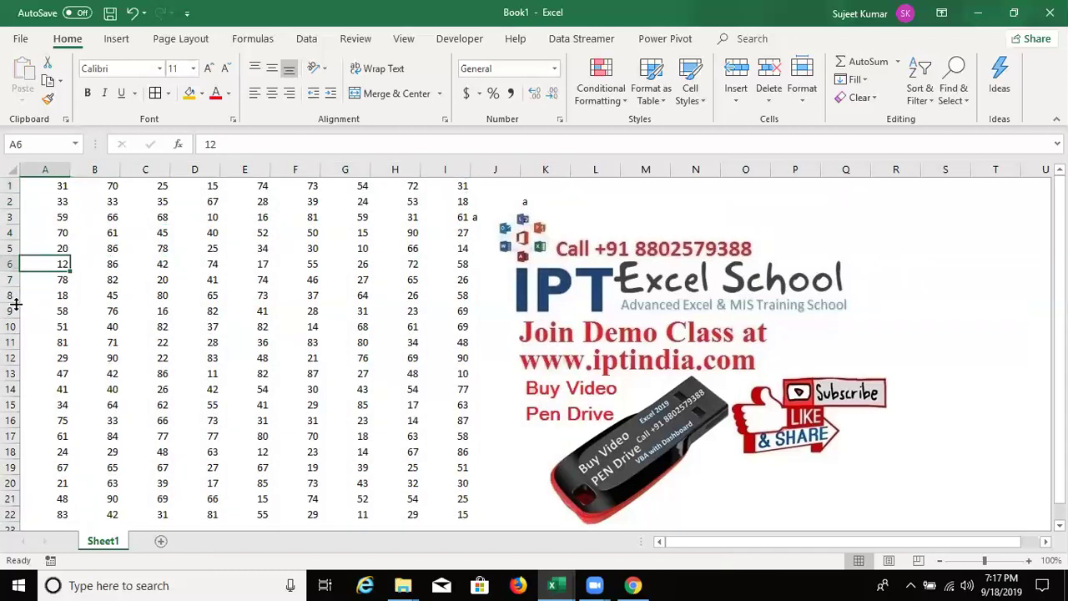
Insert a blank row 9 with Ctrl+Shift++, splitting the number block in two
left_click(10, 311)
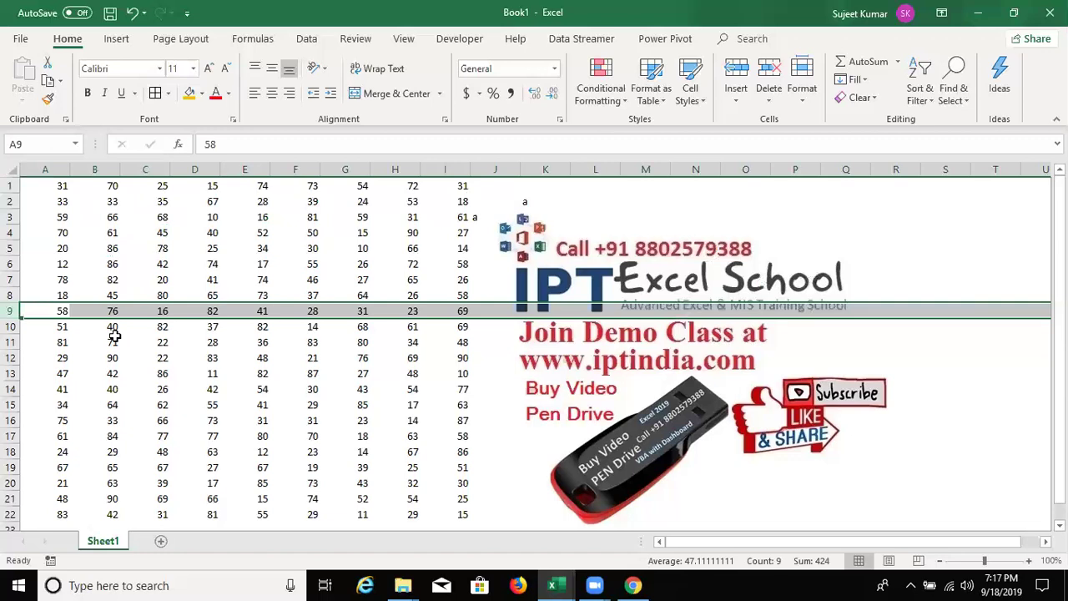
key("ctrl+shift+plus")
left_click(272, 367)
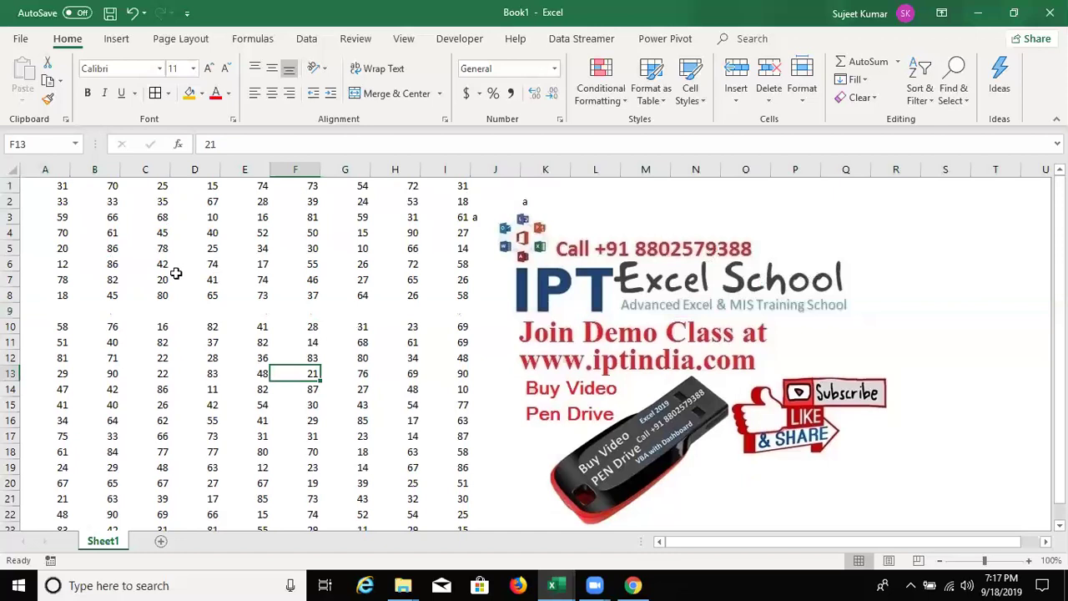
left_click(52, 186)
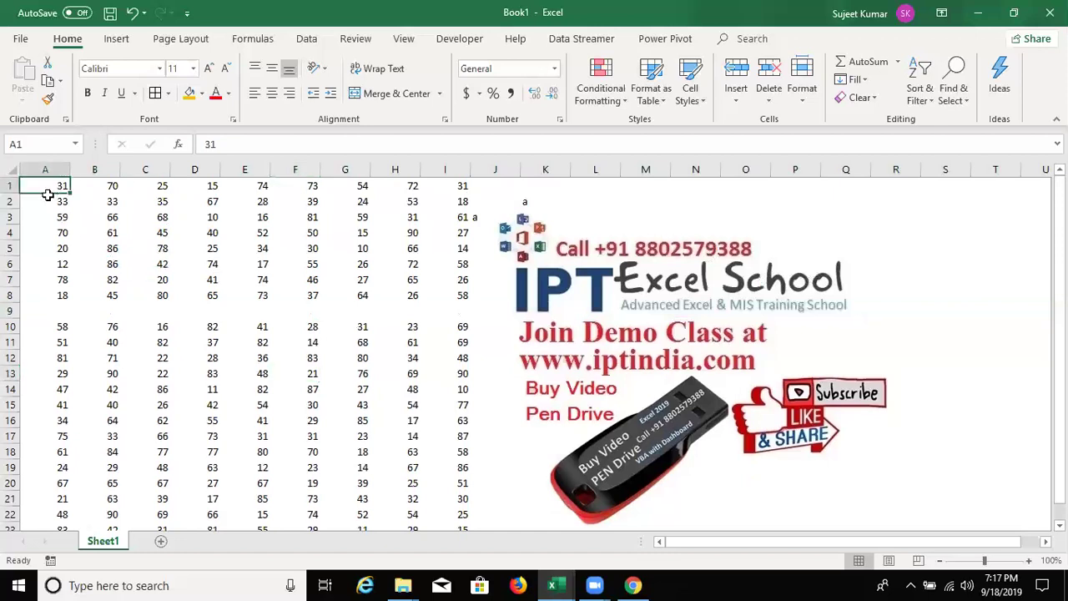
Type d in E9 so Ctrl+A from A1 selects one region across row 9
key("ctrl+a")
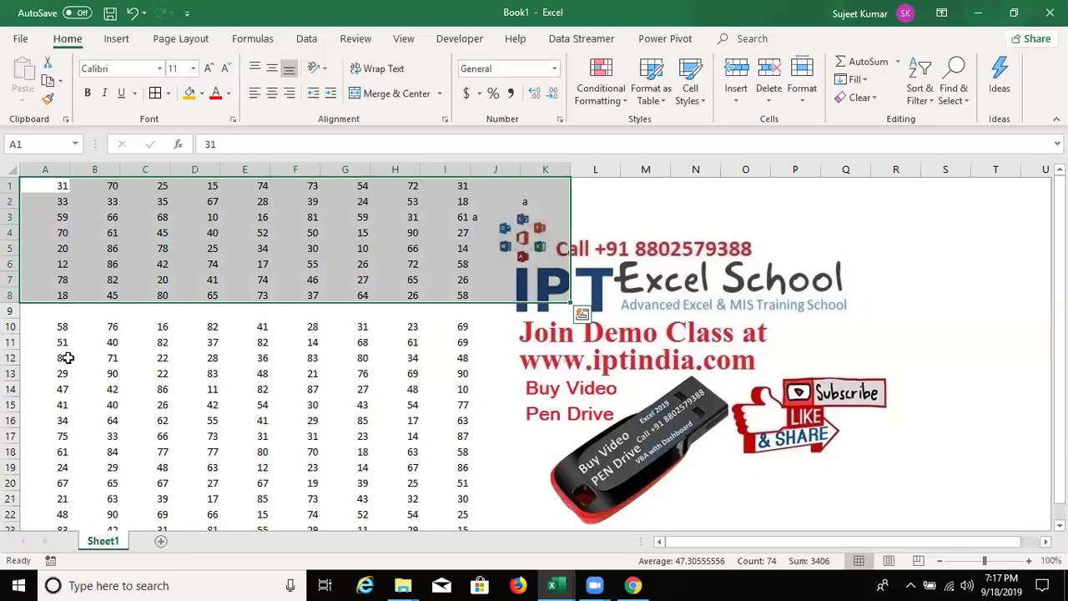
left_click(221, 313)
type("d")
left_click(222, 367)
left_click(48, 187)
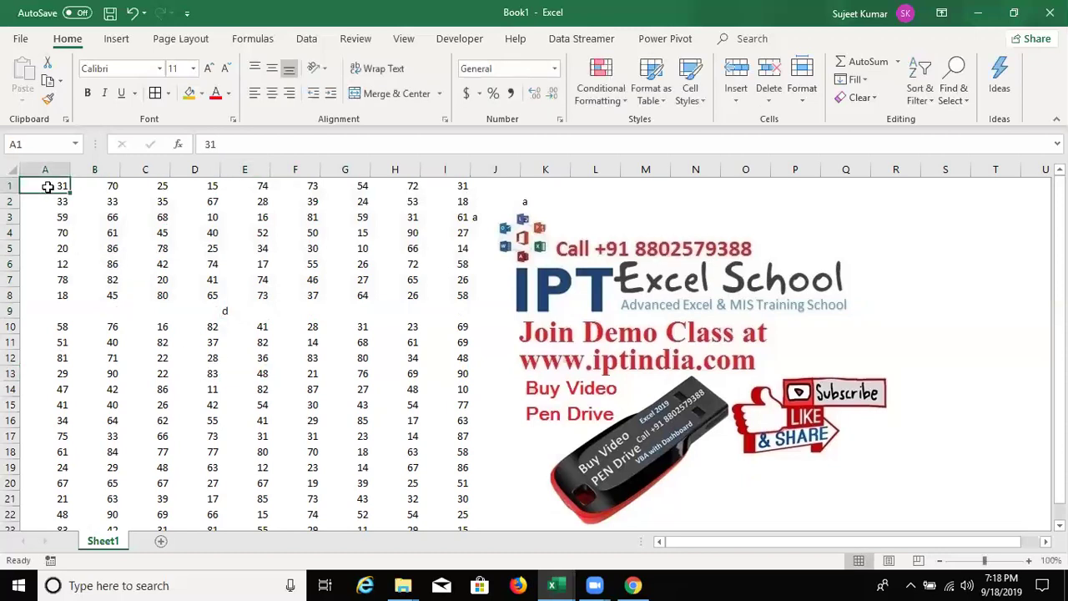
key("ctrl+a")
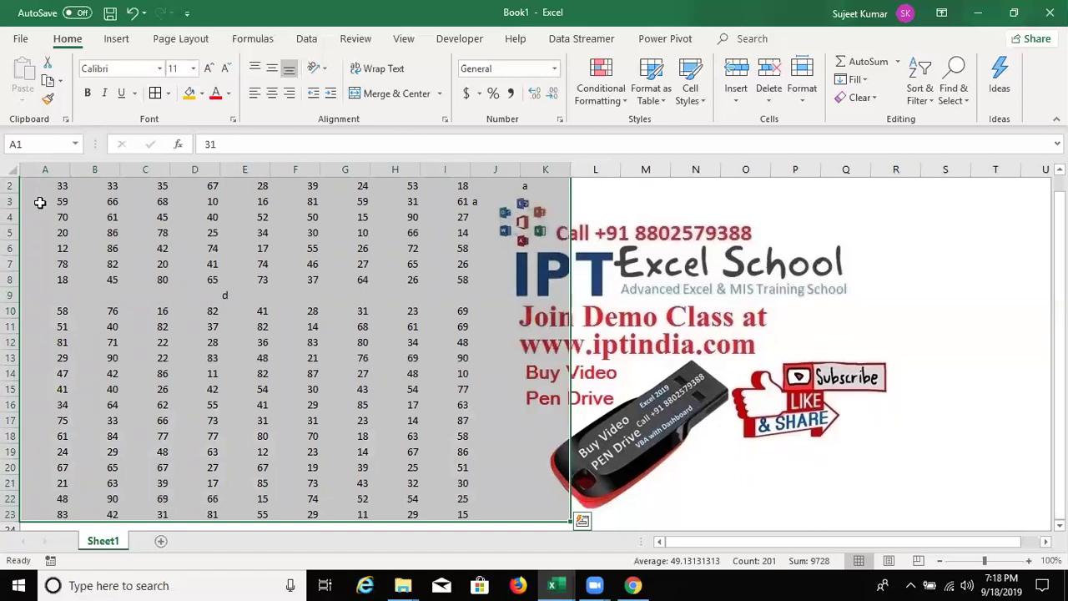
Select row 9, then select cells J2:K5
left_click(123, 294)
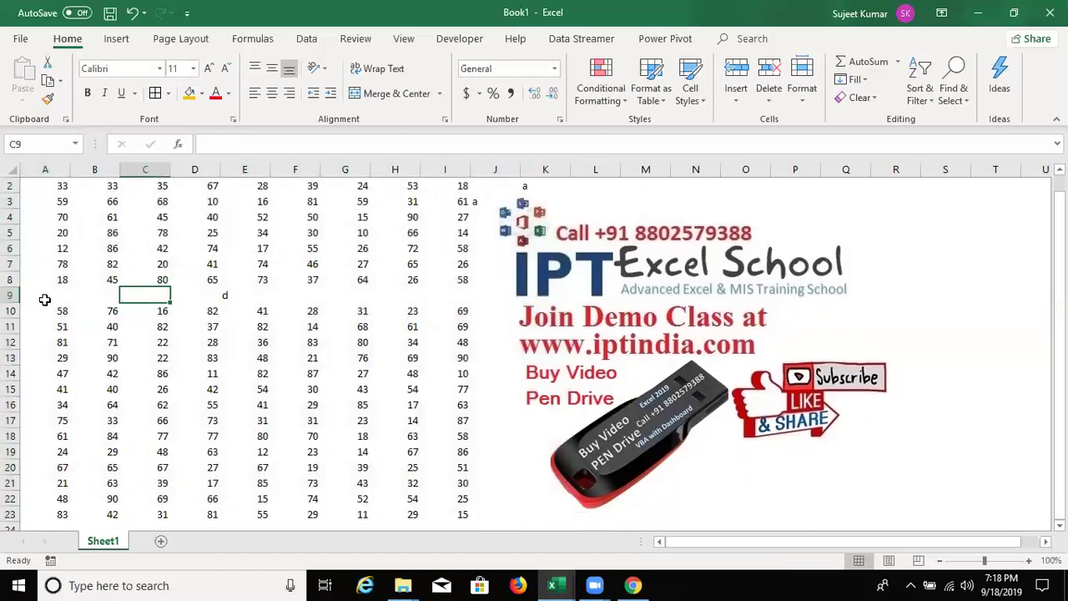
left_click(10, 295)
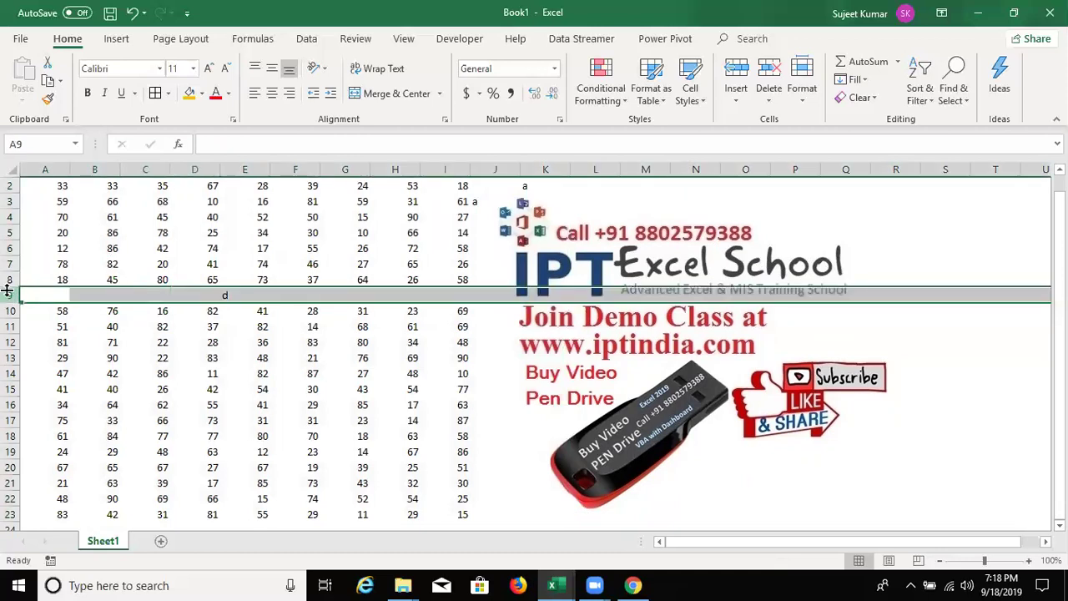
scroll(47, 288, "up", 1)
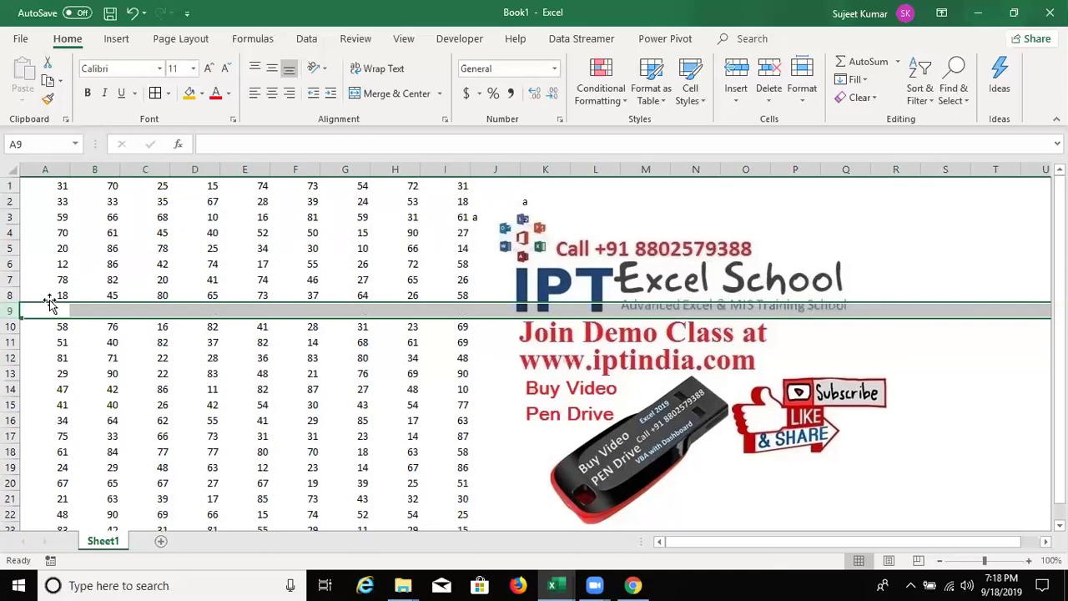
left_click_drag(474, 196, 526, 244)
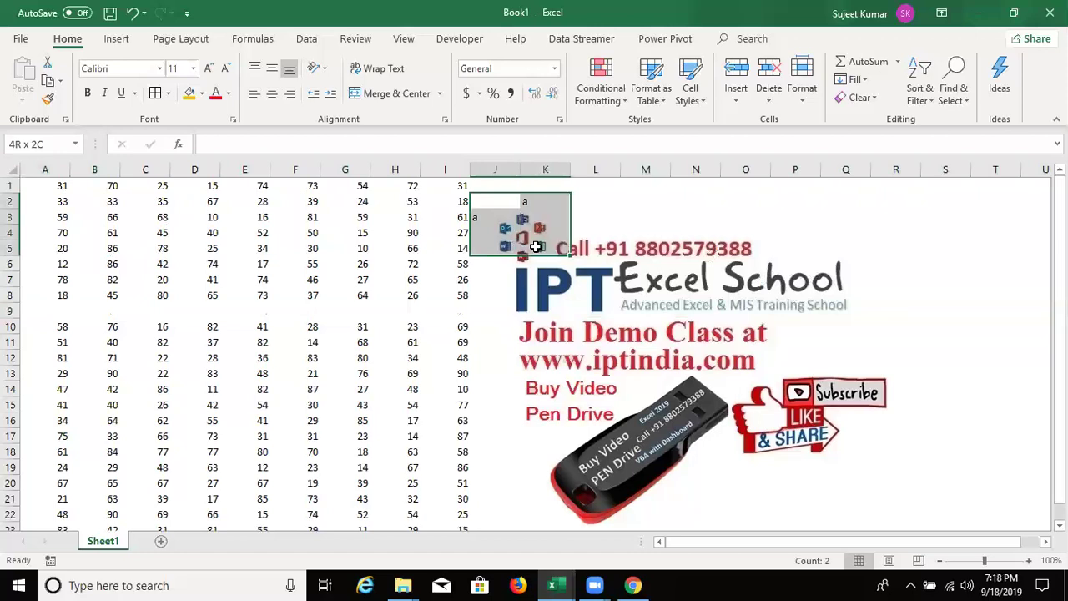
Delete blank row 9 with Ctrl+-, then insert an empty column at F
left_click(10, 311)
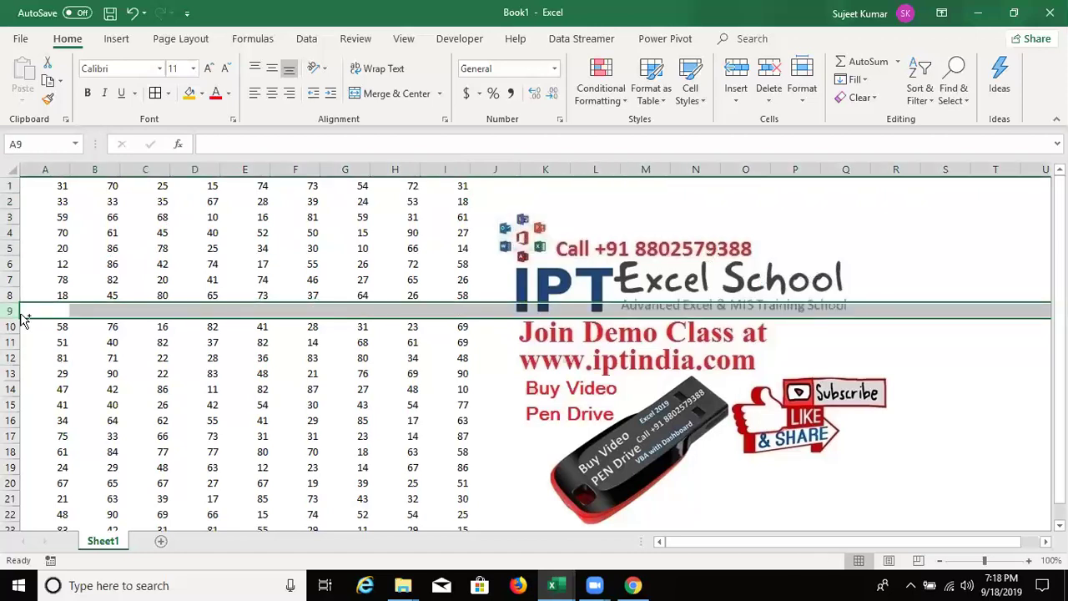
key("ctrl+minus")
left_click(298, 169)
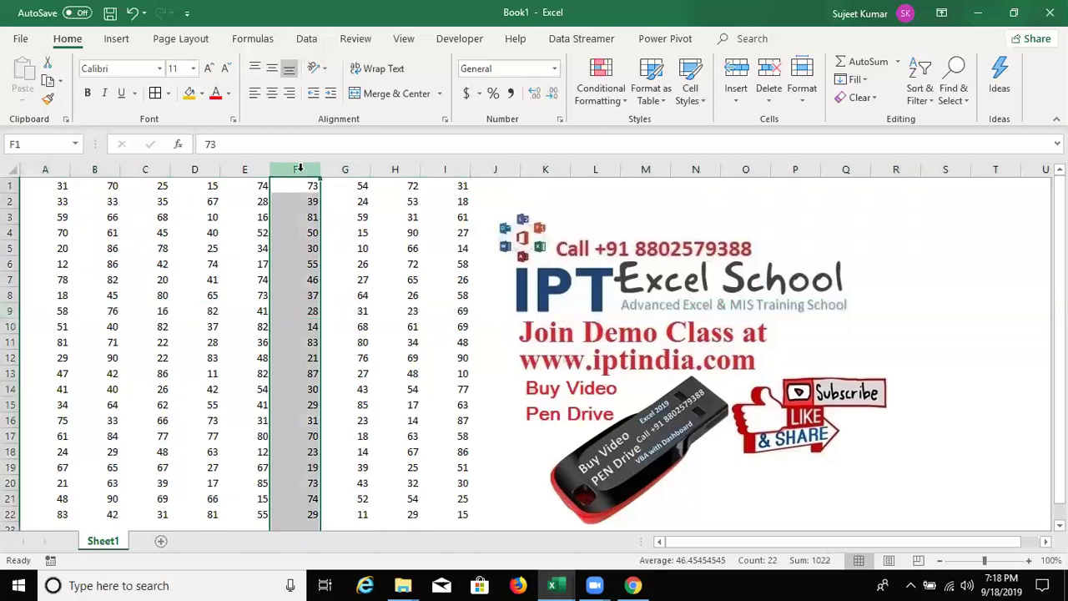
key("ctrl+plus")
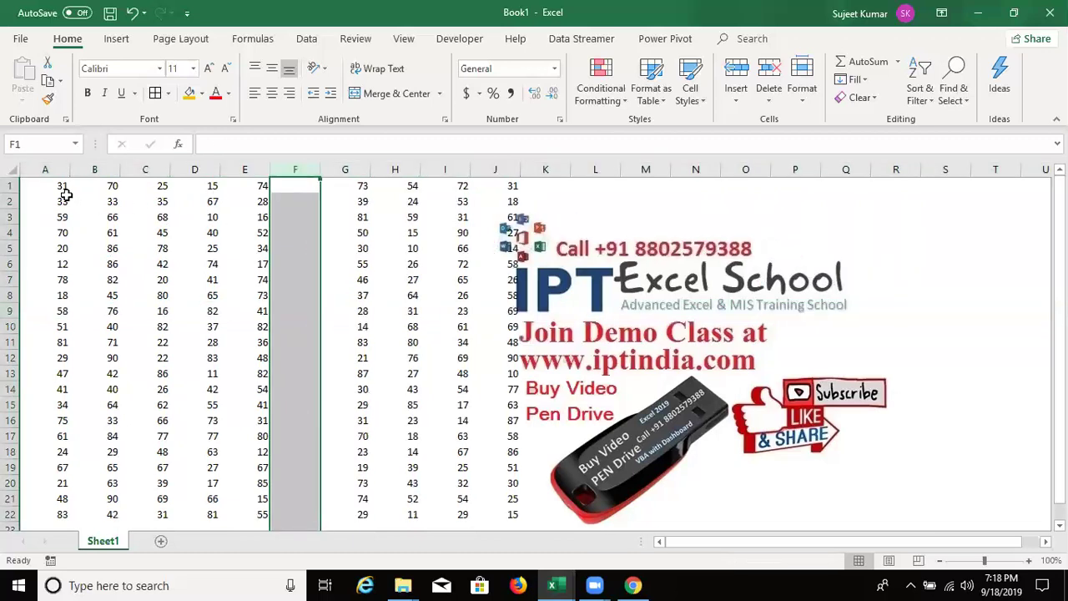
Select the region from A1 up to the gap, then delete empty column F
left_click(63, 187)
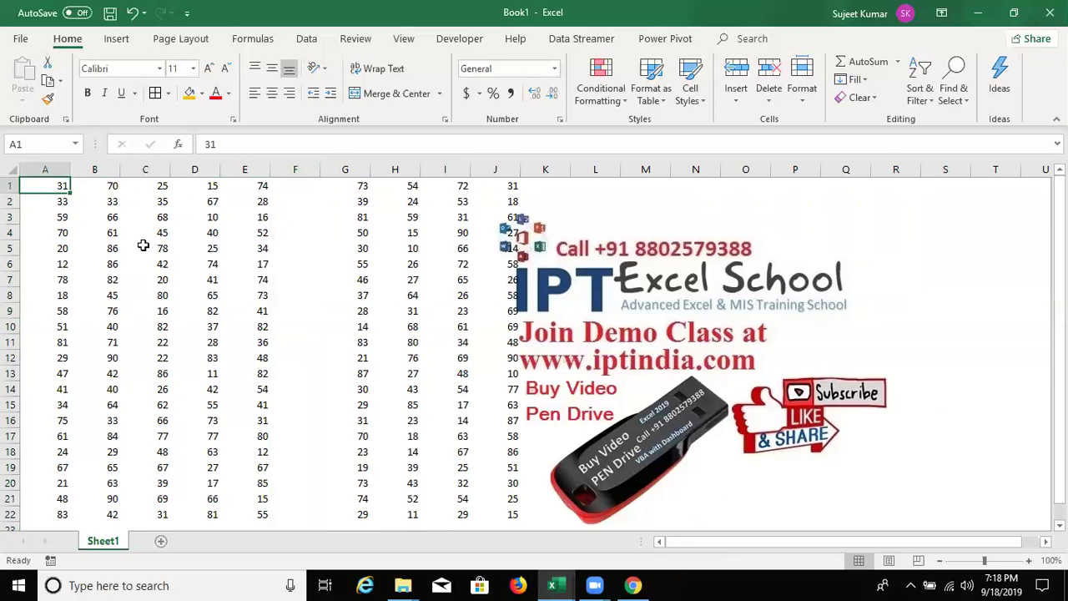
key("ctrl+a")
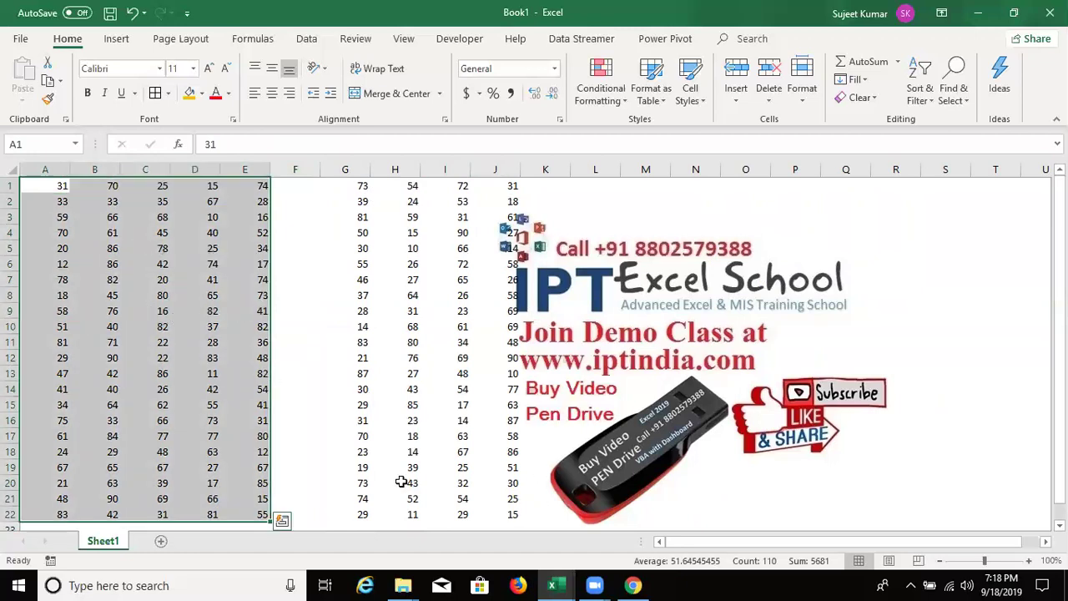
left_click(309, 260)
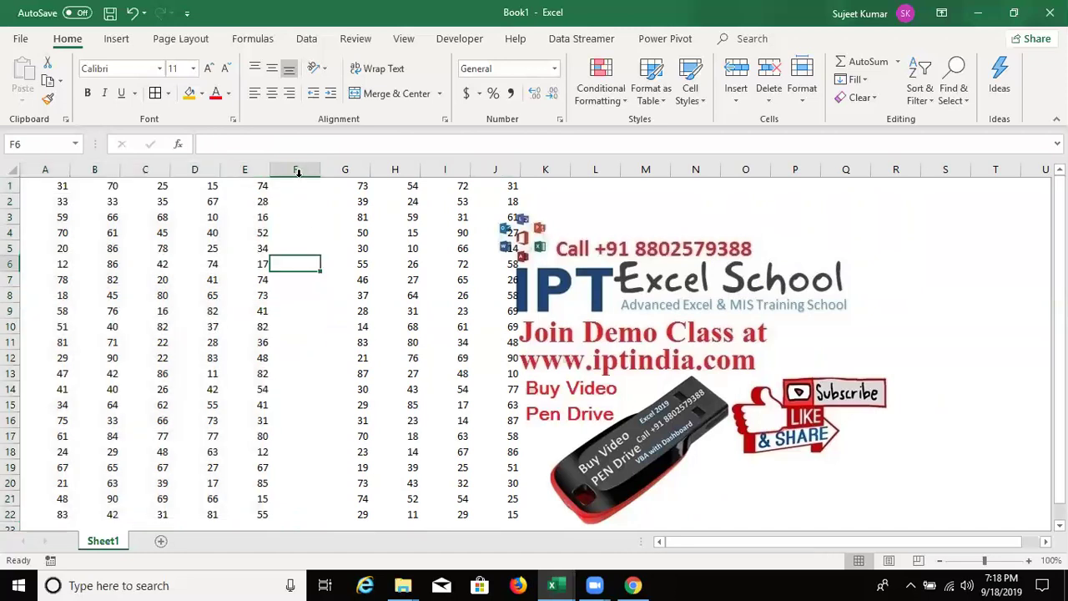
left_click(297, 171)
key("ctrl+minus")
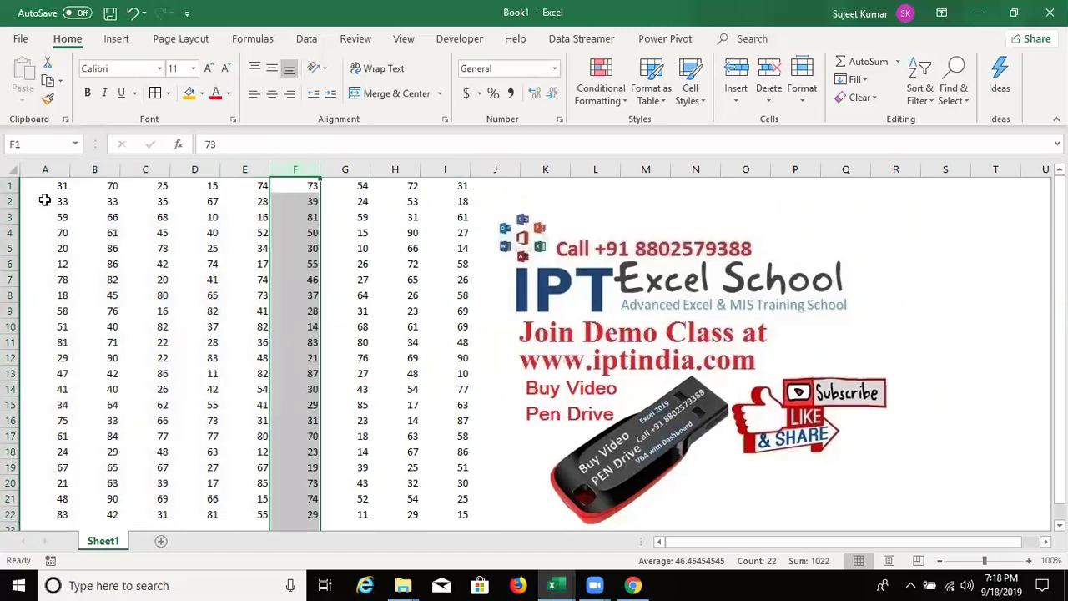
Navigate row 1 with Ctrl+arrows, enter 54 in E1, and select the full A1:I22 block
left_click(51, 185)
key("ctrl+Right")
key("Left")
key("Left")
key("Left")
key("Left")
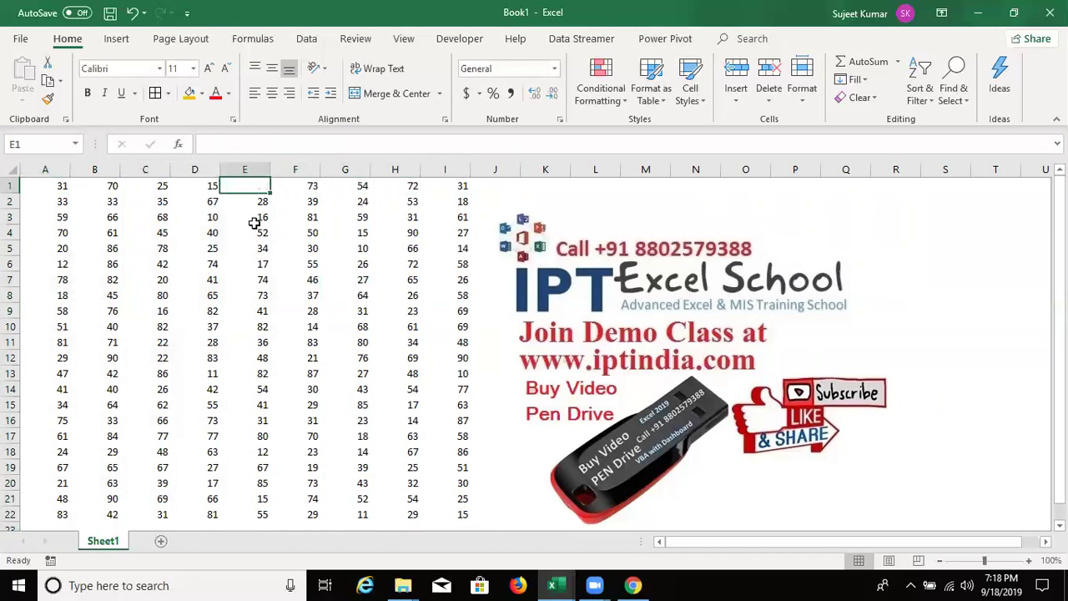
key("Left")
key("Left")
key("Left")
key("Left")
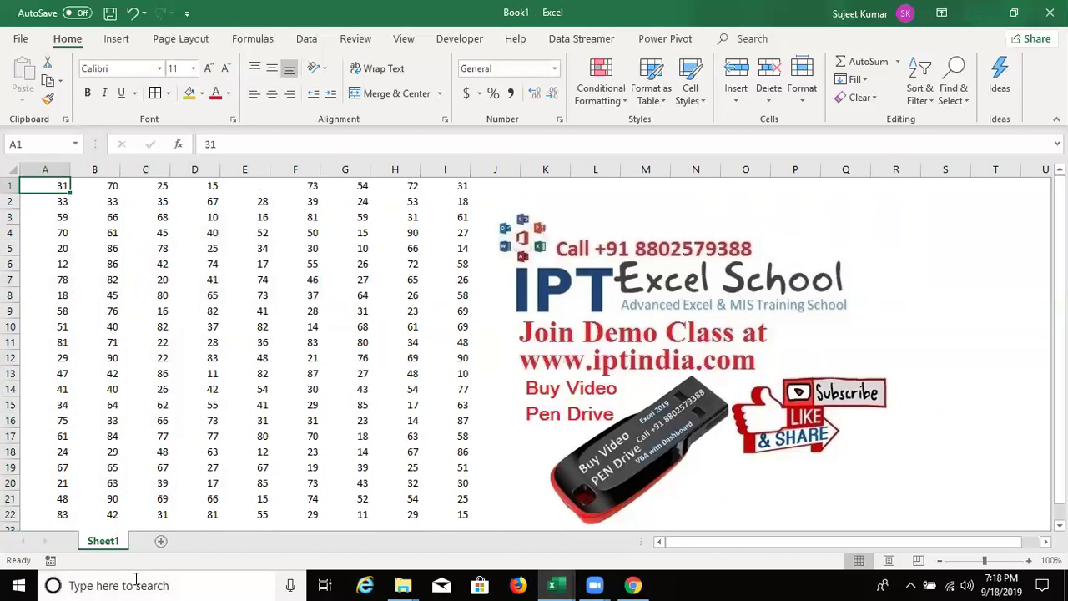
key("ctrl+Right")
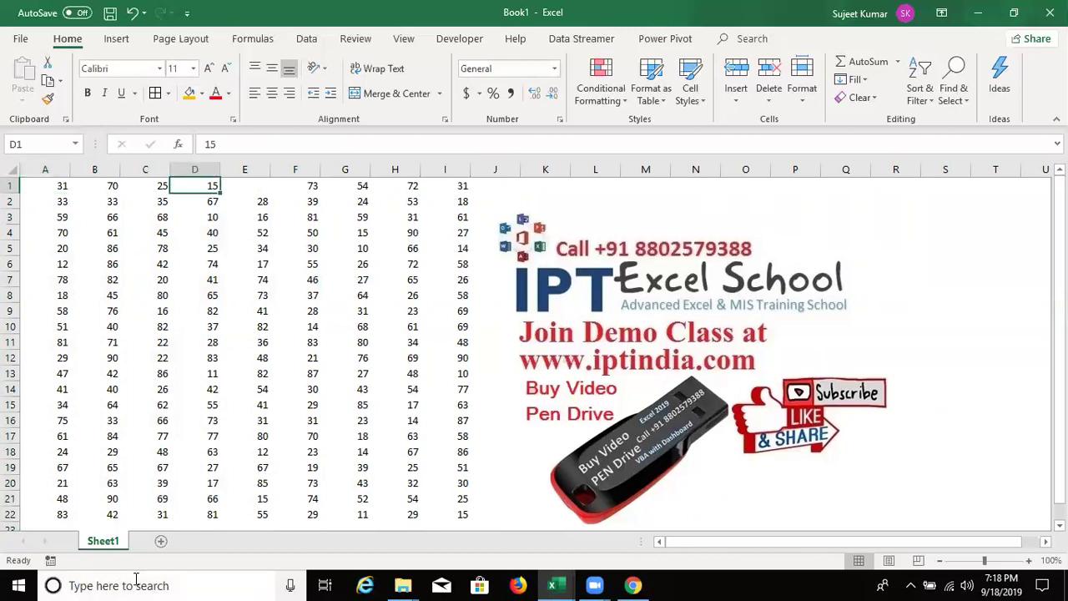
key("Right")
key("Right")
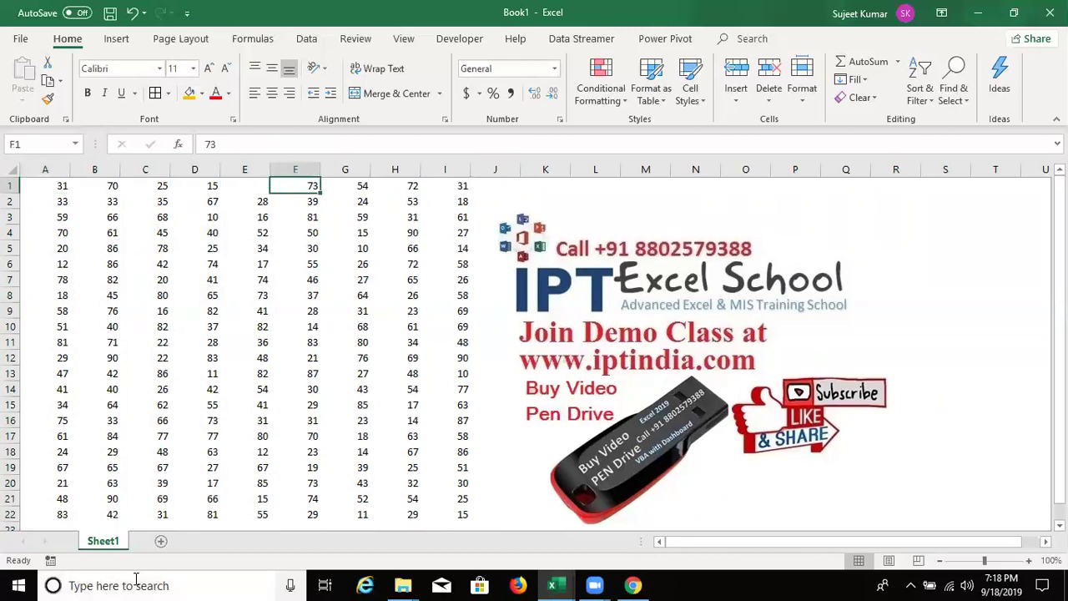
key("Left")
type("54")
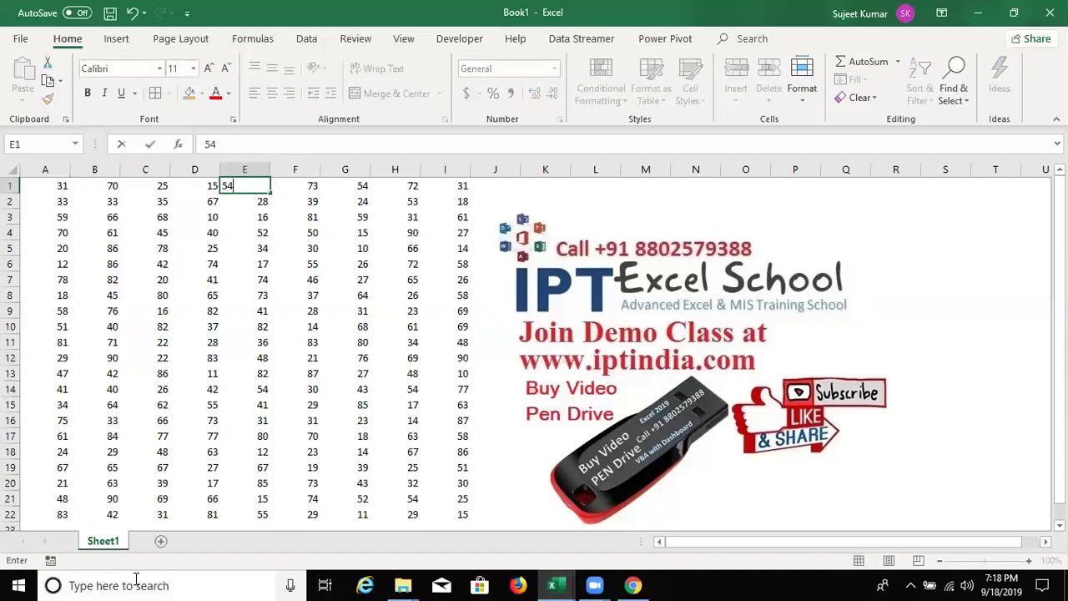
key("Return")
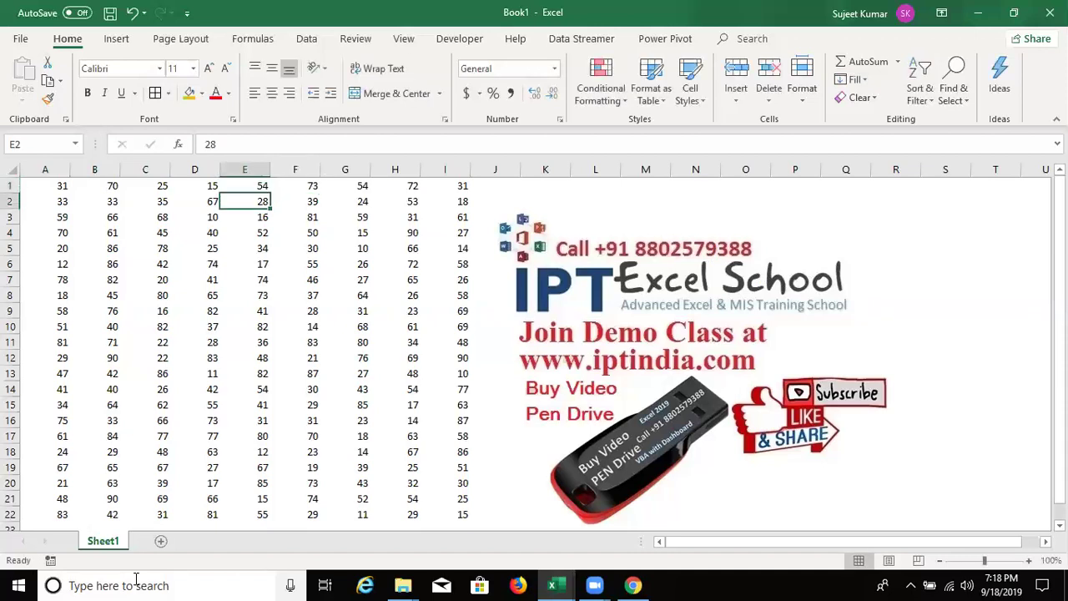
key("Down")
key("Down")
key("Down")
key("Down")
key("Down")
key("Down")
key("Down")
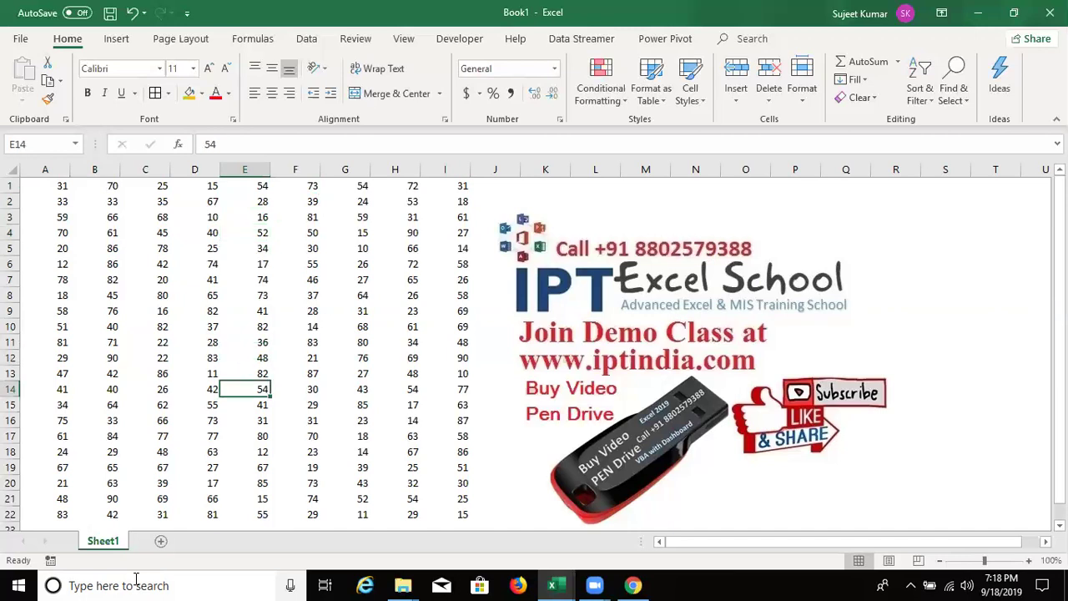
left_click_drag(38, 185, 461, 522)
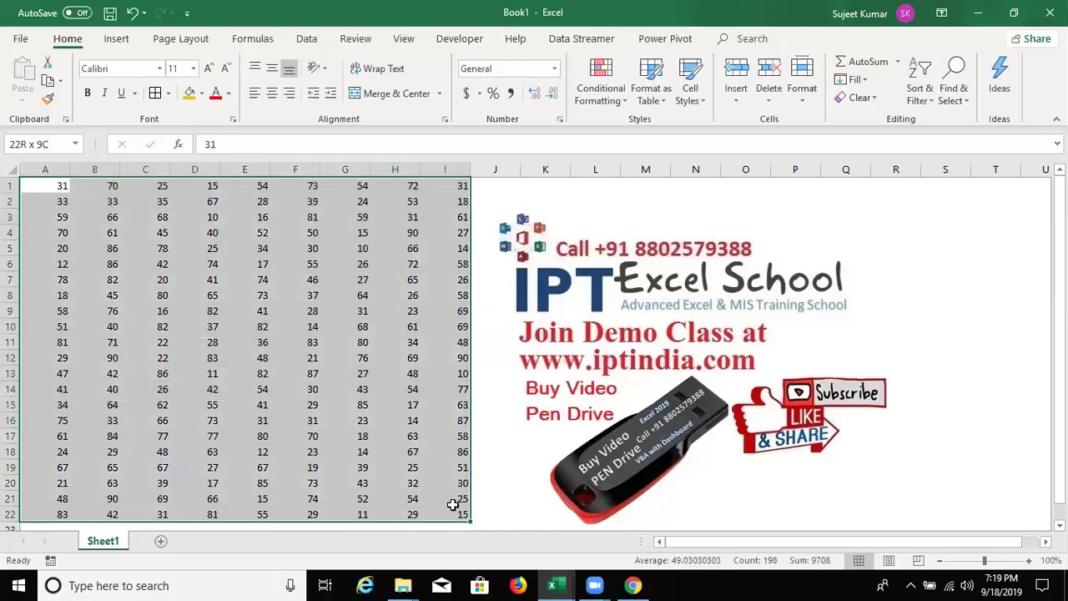
Add blank sheets Sheet2 through Sheet6, then return to Sheet1
left_click(327, 421)
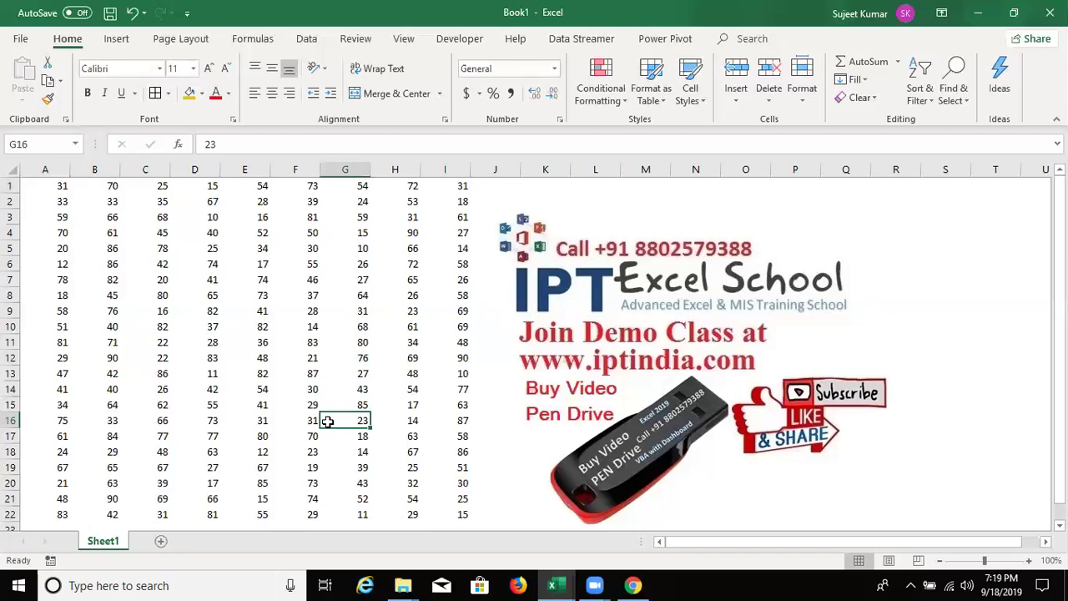
left_click(161, 540)
left_click(211, 541)
left_click(260, 541)
left_click(310, 541)
left_click(365, 541)
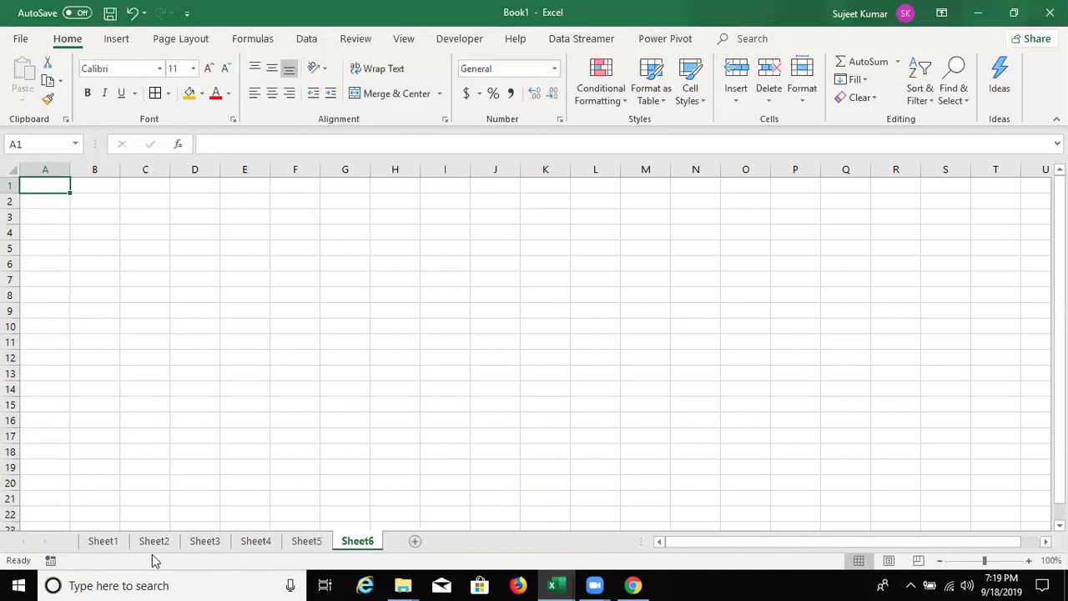
left_click(125, 540)
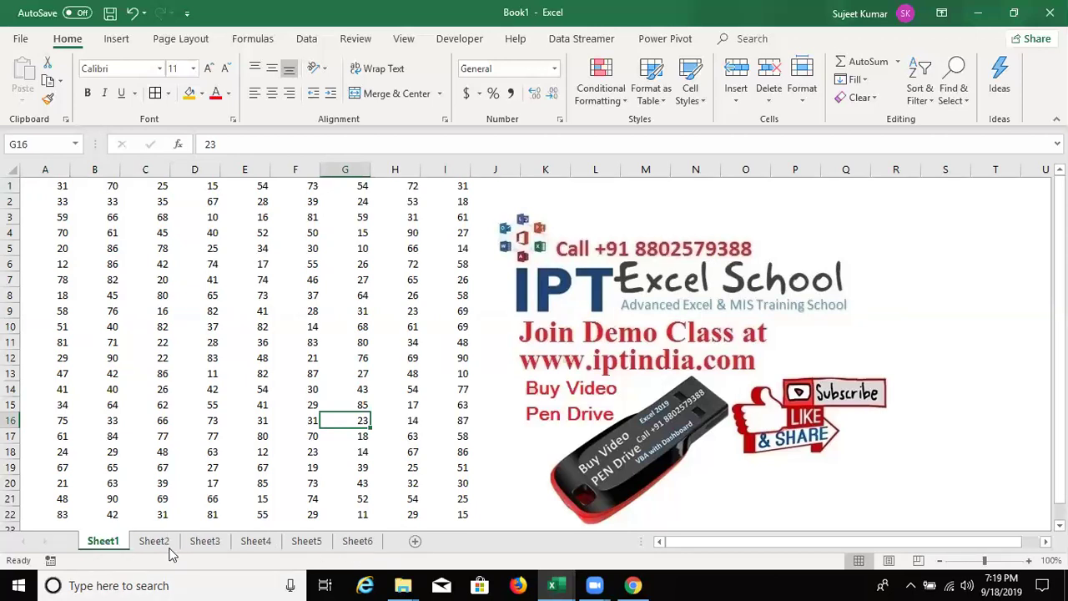
Group all six sheets and fill D6:F13 with orange
left_click(359, 542, "shift")
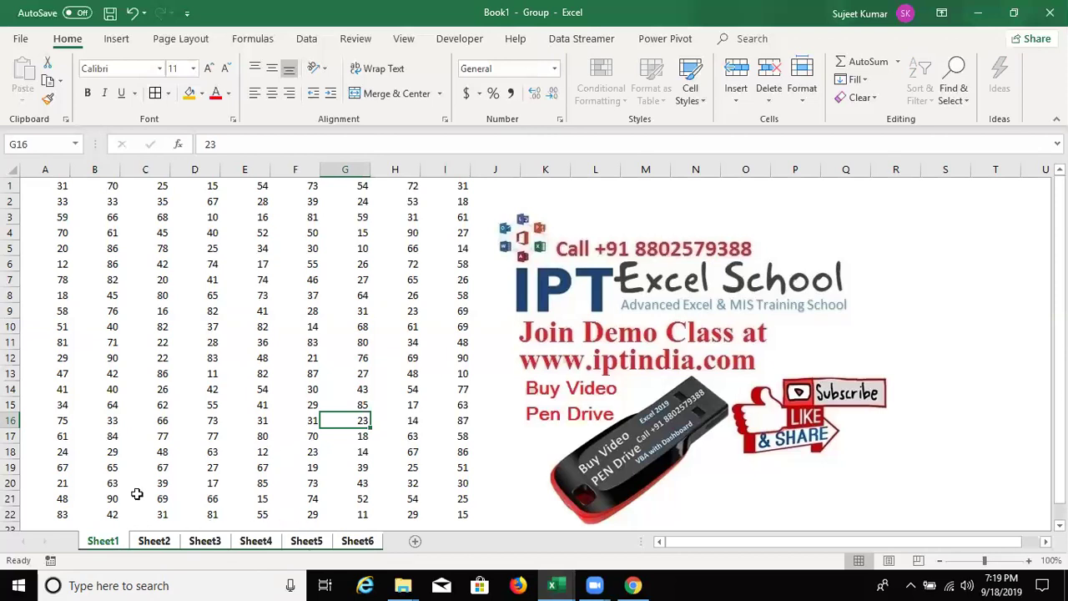
left_click_drag(177, 271, 297, 367)
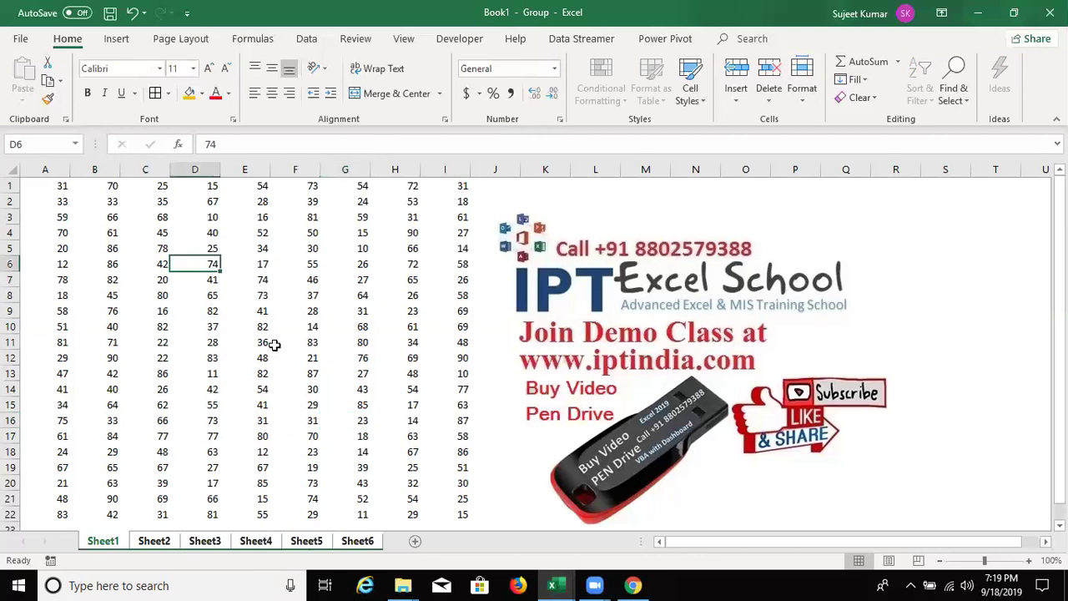
left_click(189, 93)
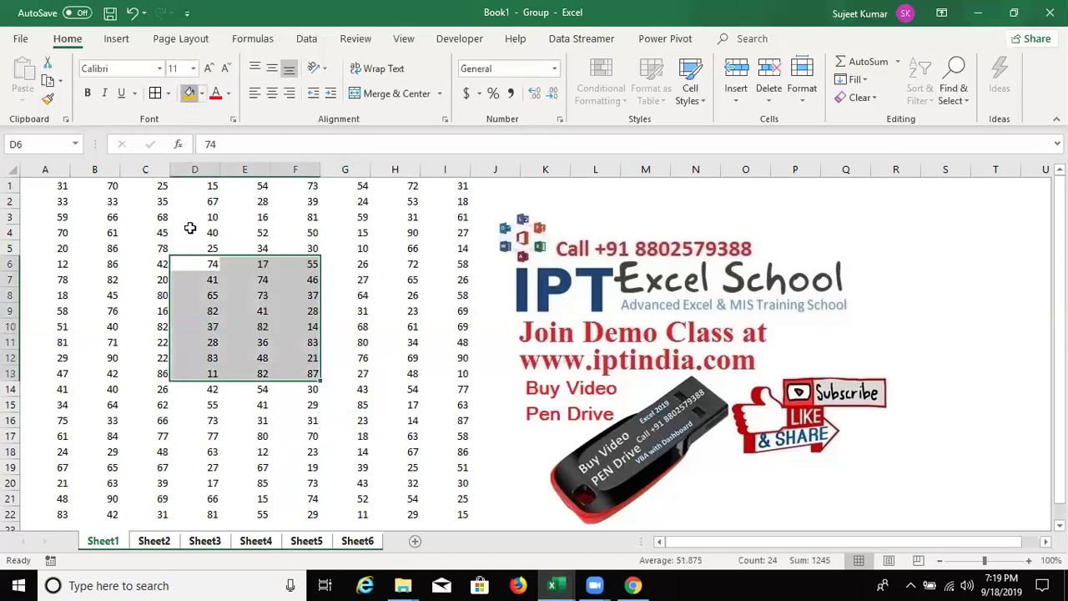
Check the orange block on Sheet2 through Sheet6, then return to Sheet1 and regroup the sheets
left_click(167, 543)
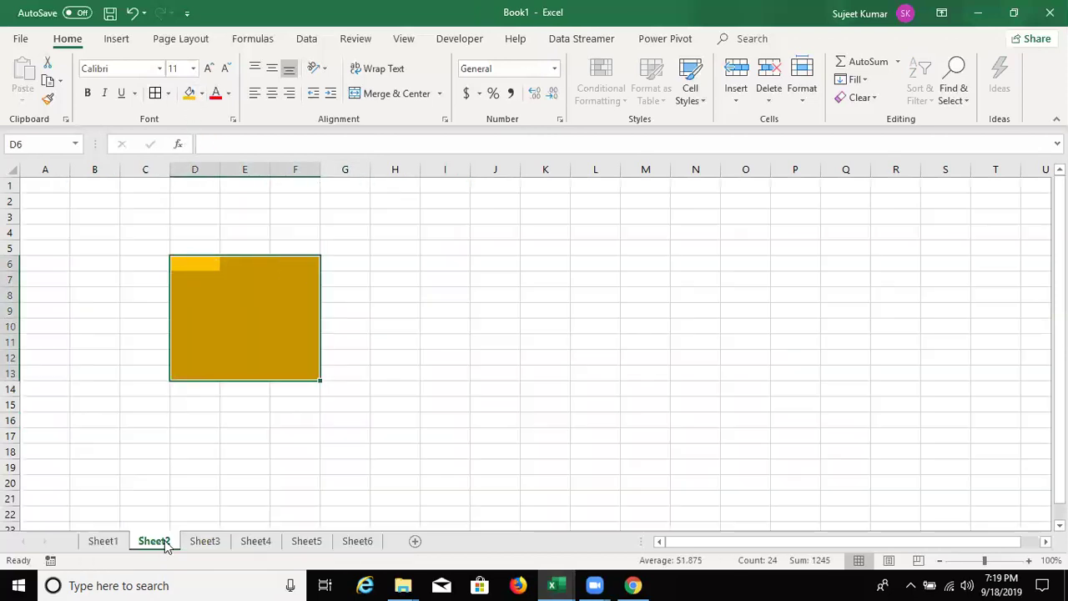
left_click(207, 543)
left_click(256, 543)
left_click(308, 543)
left_click(364, 542)
left_click(121, 543)
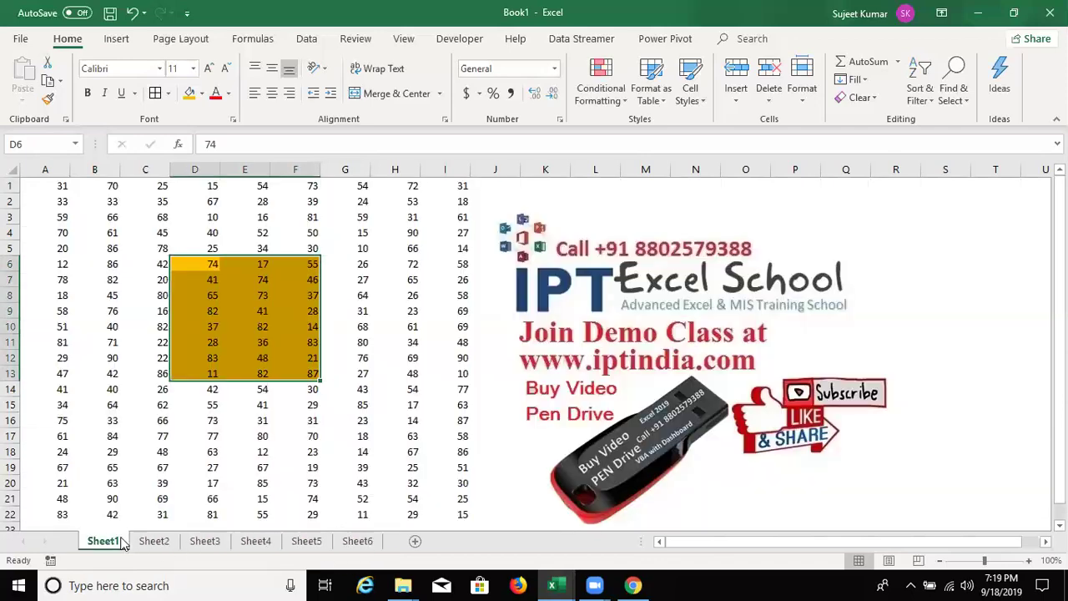
left_click(355, 542, "shift")
left_click(242, 312)
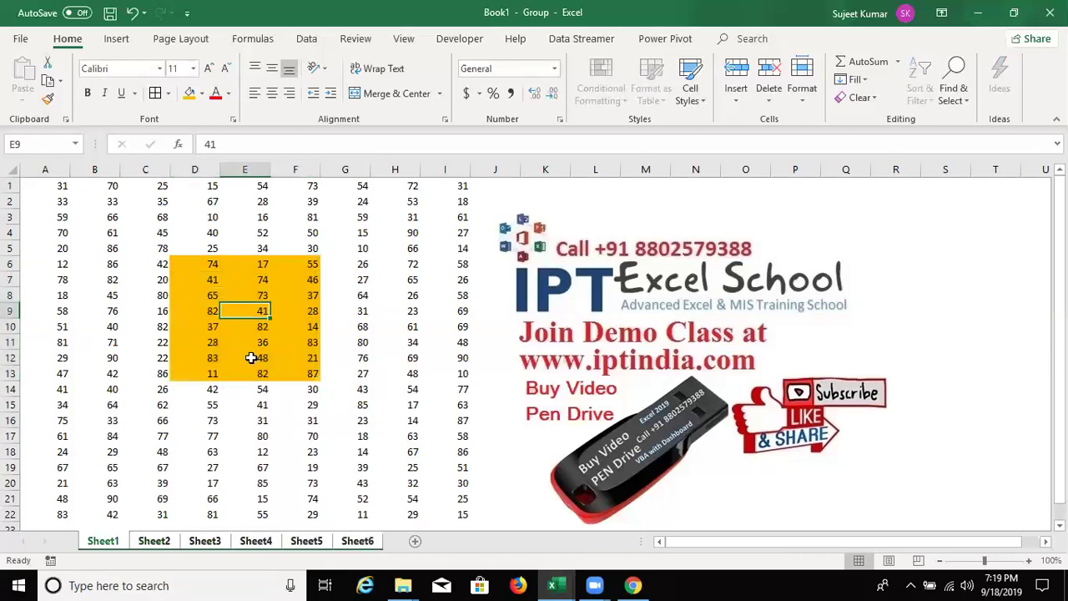
Try moving the grouped sheets to a new book, dismiss the visible-worksheet warning, and ungroup at Sheet2
right_click(253, 543)
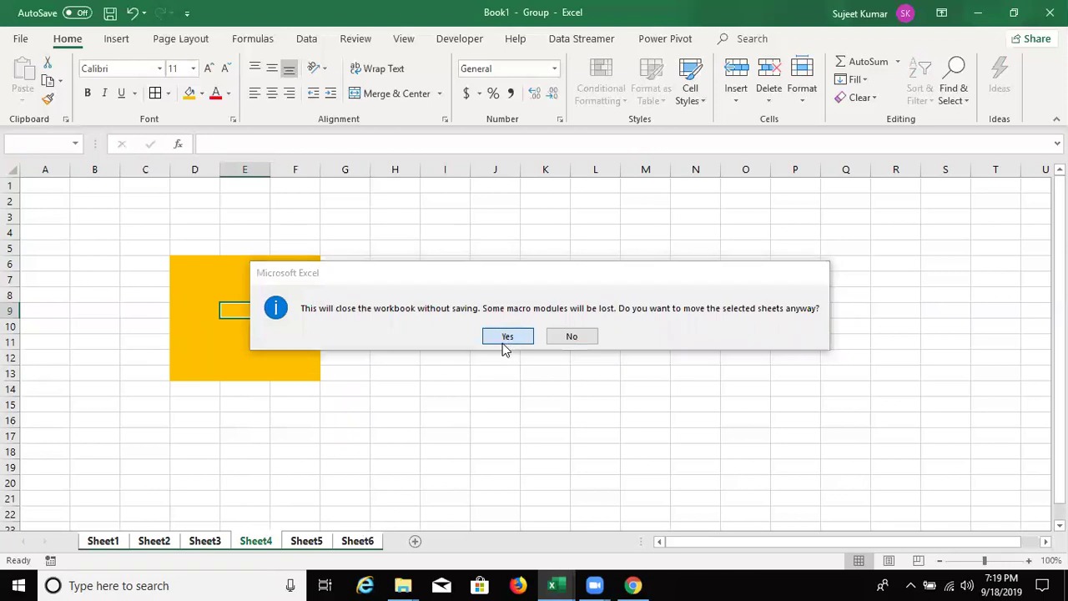
left_click(506, 339)
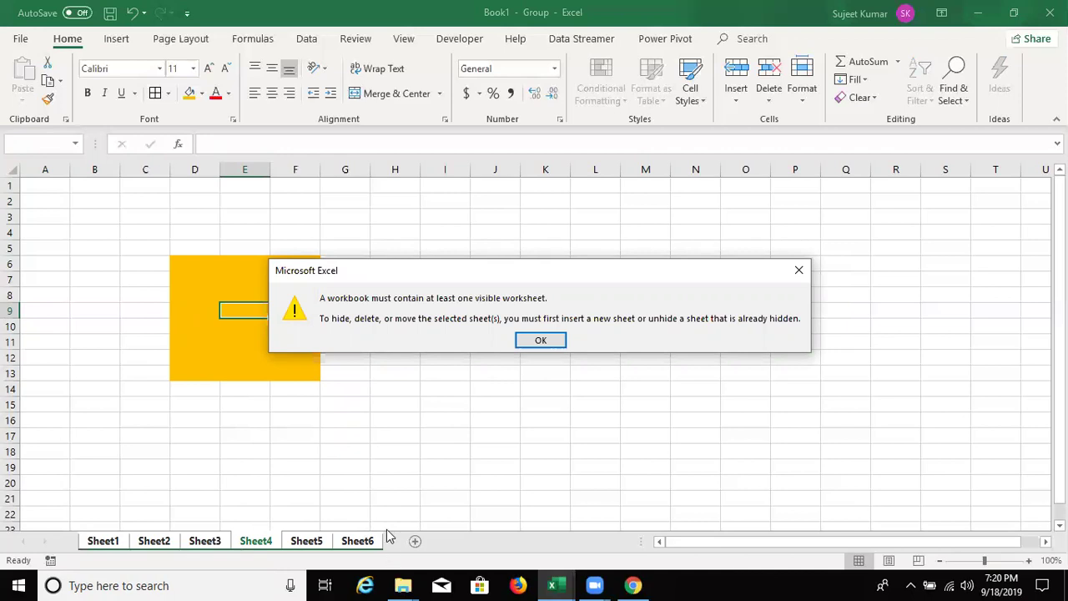
key("Return")
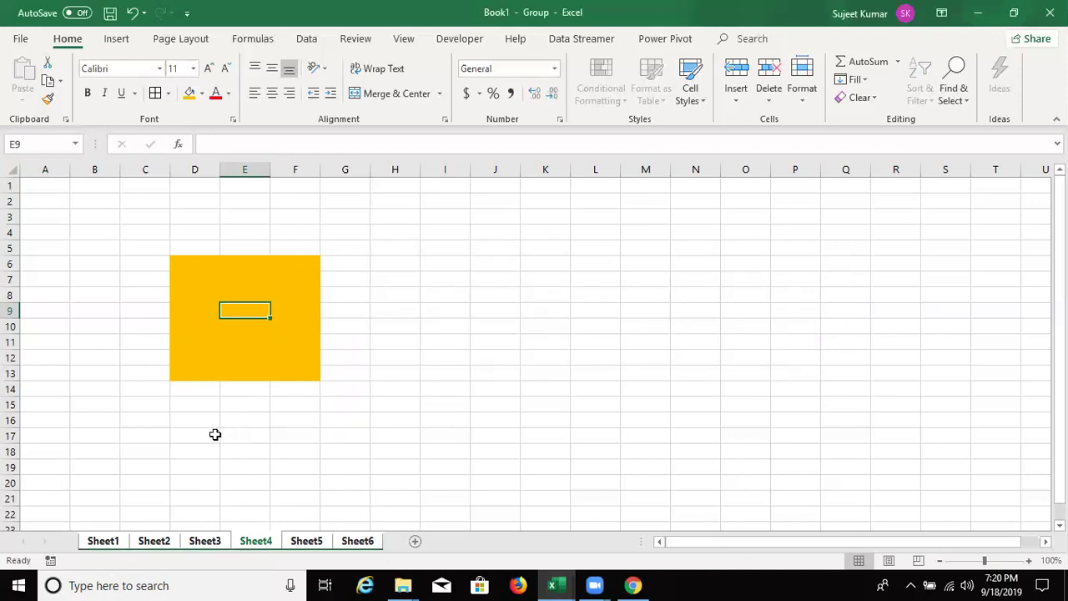
left_click(160, 545)
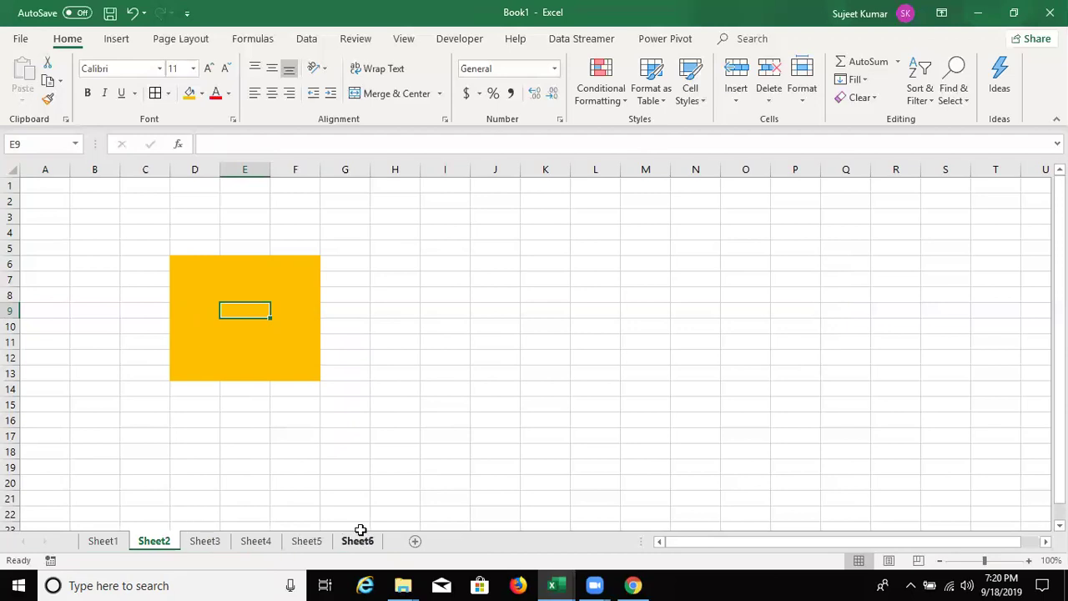
Group Sheet2 through Sheet6 and delete them, confirming the deletion
left_click(103, 544)
left_click(142, 547)
left_click(361, 542, "shift")
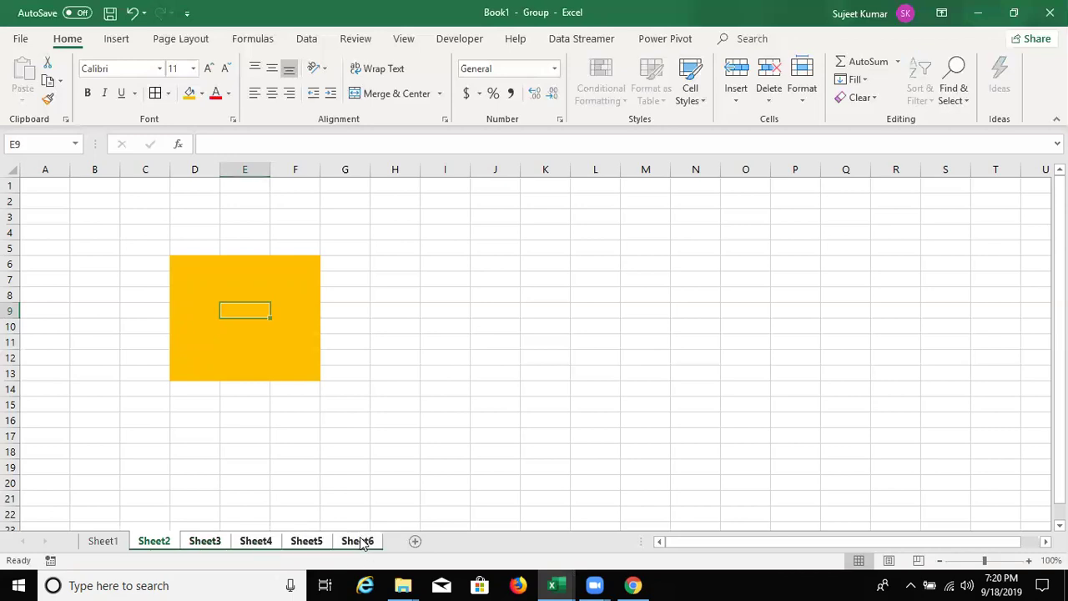
right_click(361, 542)
mouse_move(424, 448)
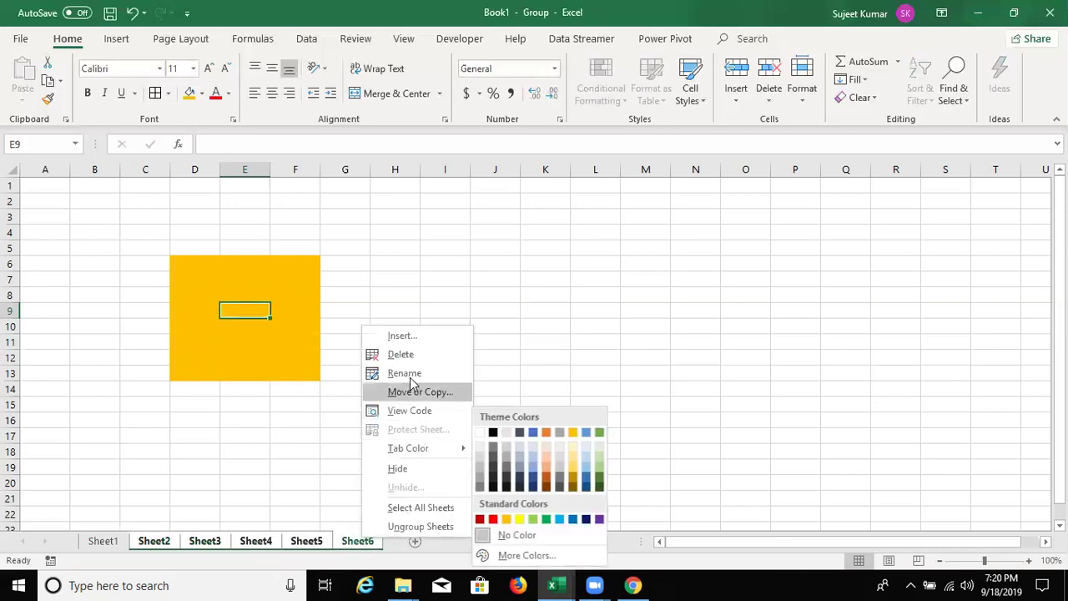
left_click(407, 357)
left_click(526, 342)
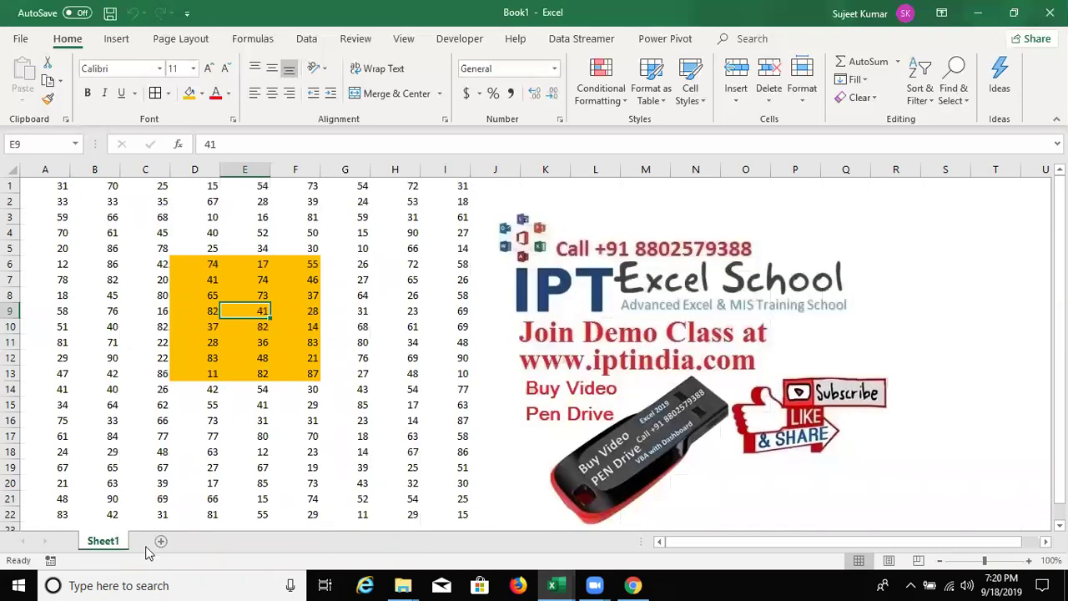
Add five blank sheets, Sheet7 through Sheet11, after Sheet1
left_click(163, 541)
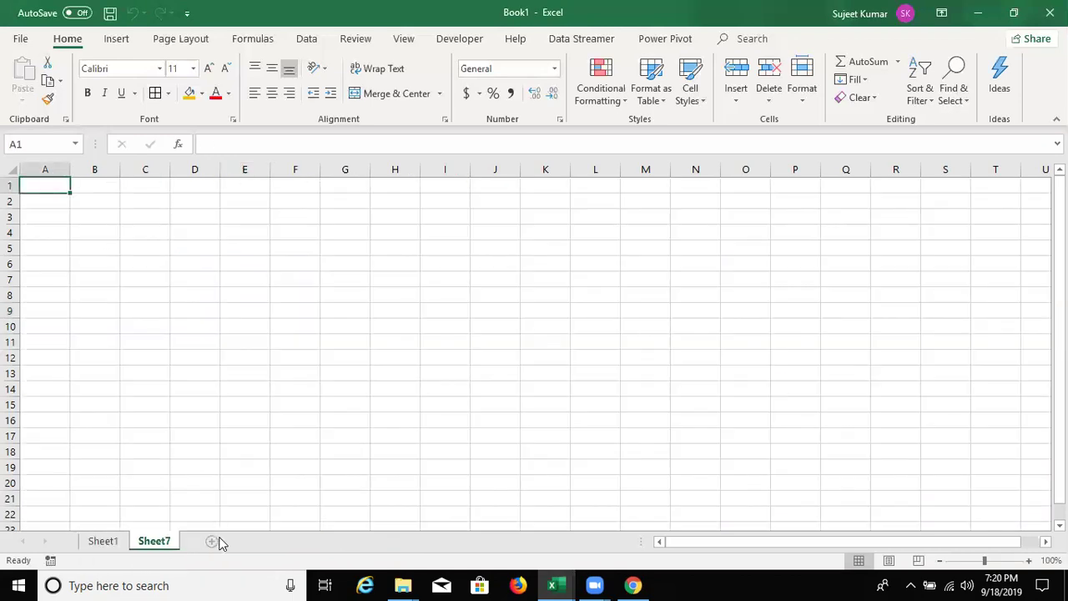
left_click(213, 543)
left_click(264, 543)
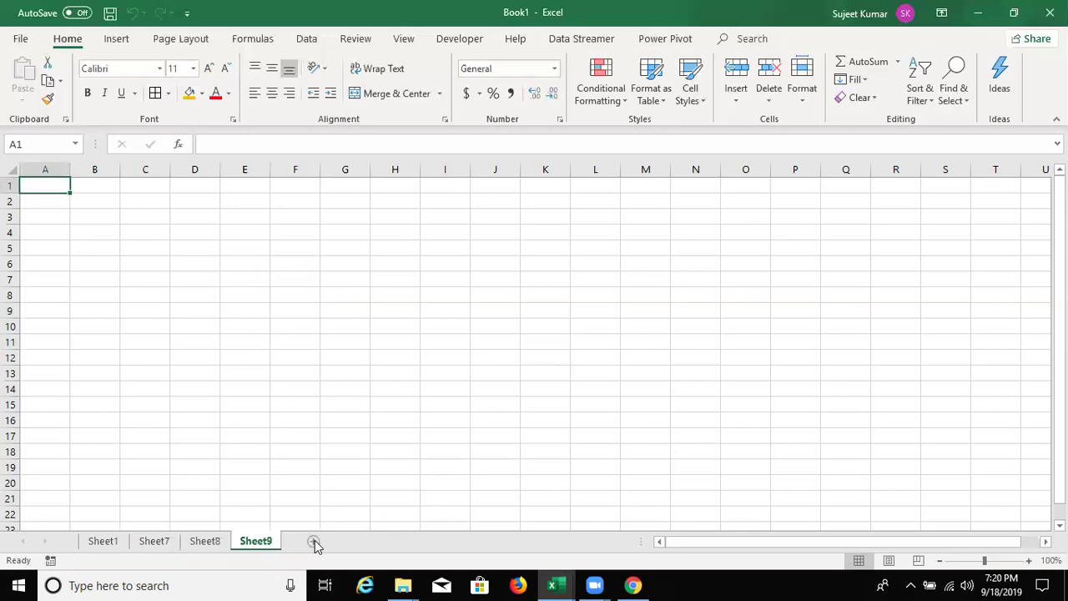
left_click(315, 542)
left_click(365, 542)
Group Sheets 7 through 11 and rename Sheet11 to 125
left_click(156, 541)
left_click(359, 542, "shift")
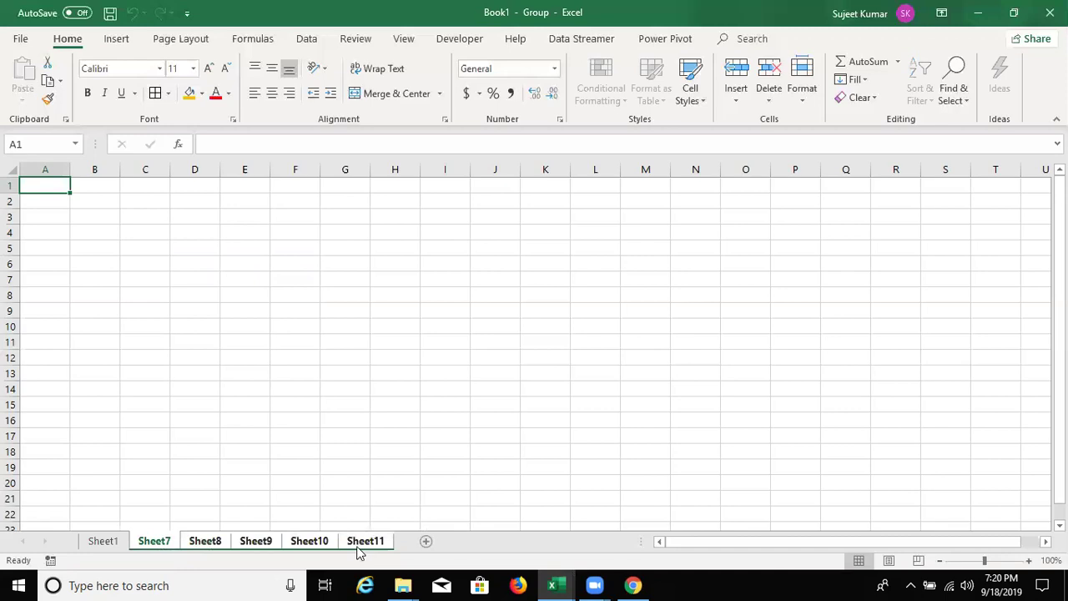
right_click(355, 545)
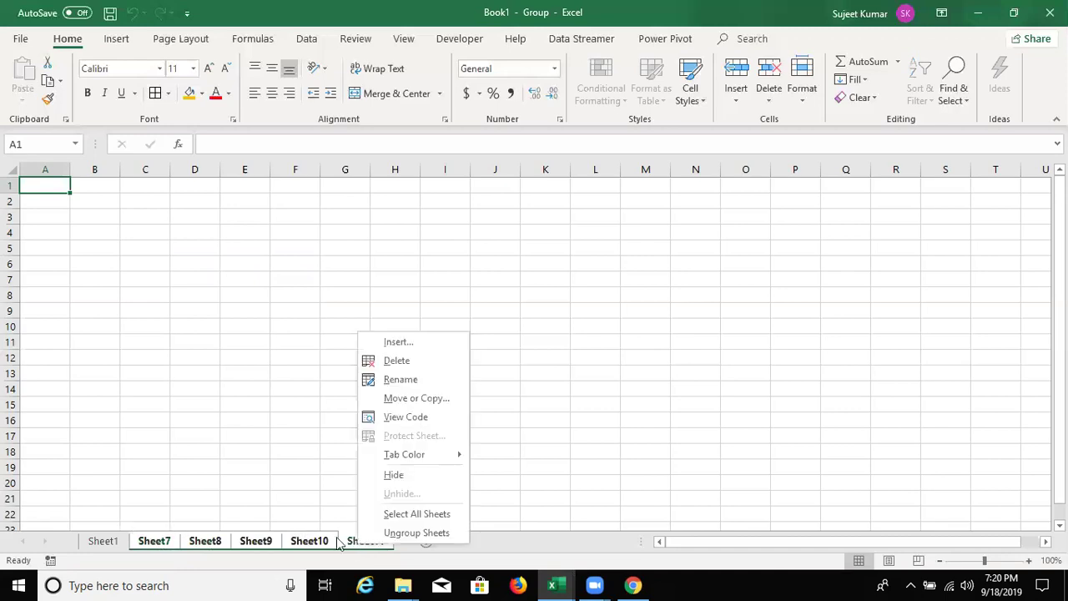
left_click(398, 381)
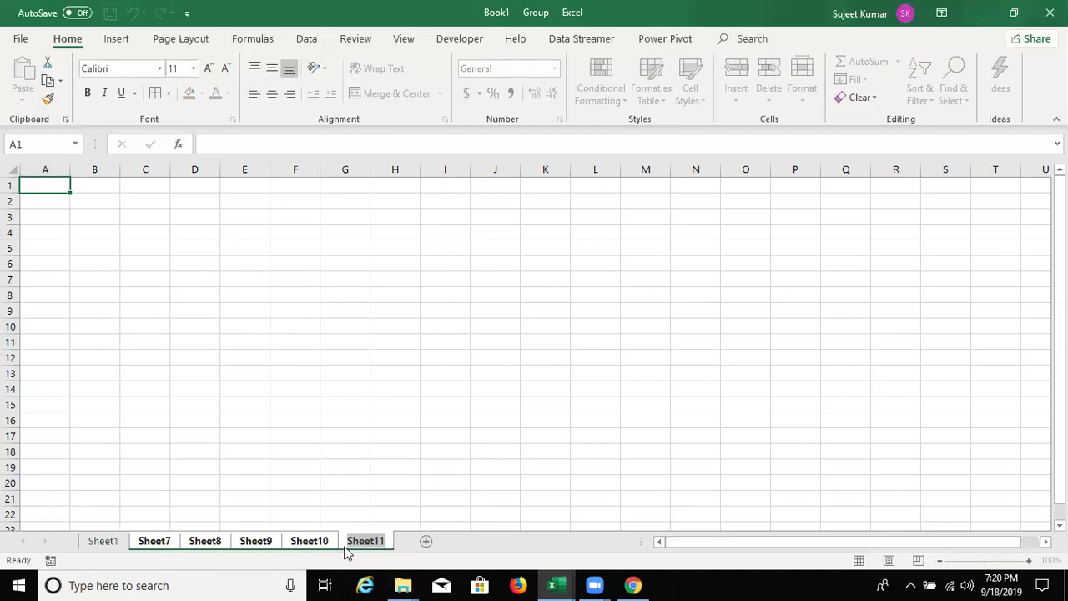
type("1st")
key("Return")
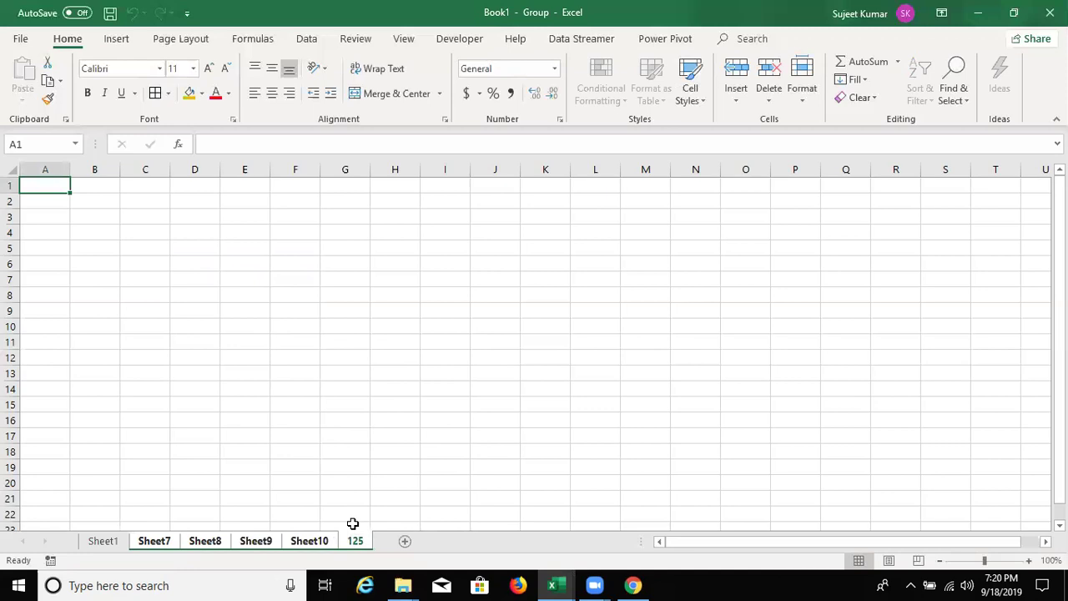
right_click(356, 541)
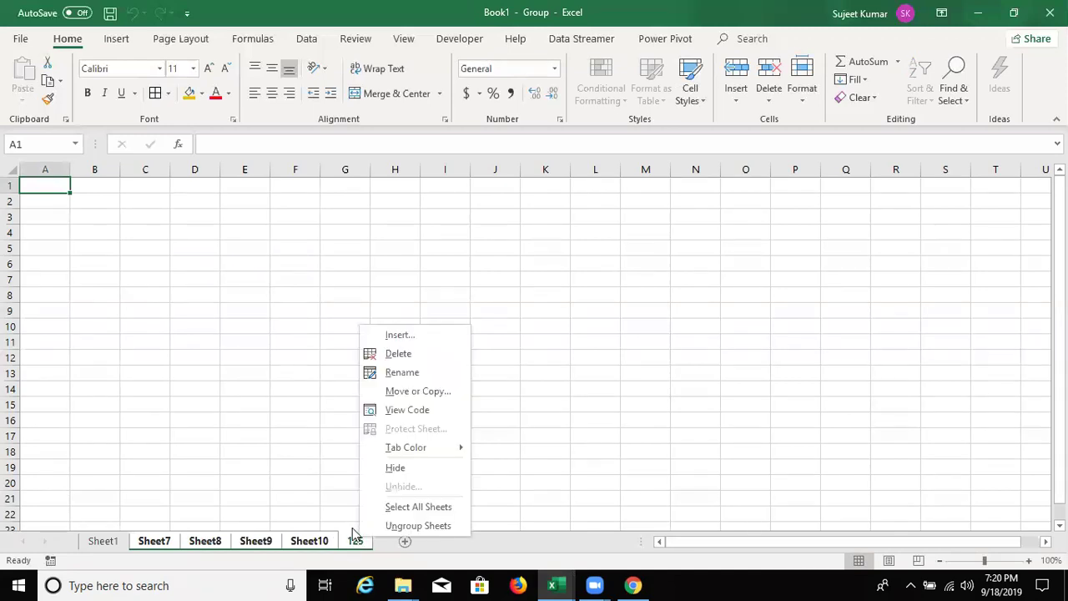
mouse_move(409, 452)
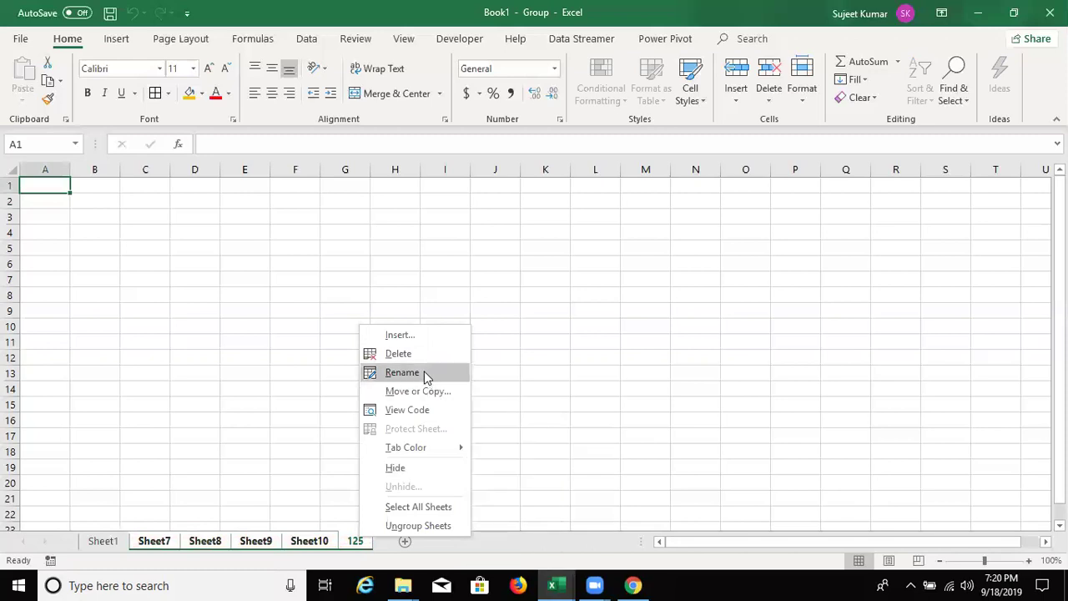
Insert blank worksheets from the Insert dialog, adding Sheet12 onward and Sheet17 before Sheet12
left_click(415, 339)
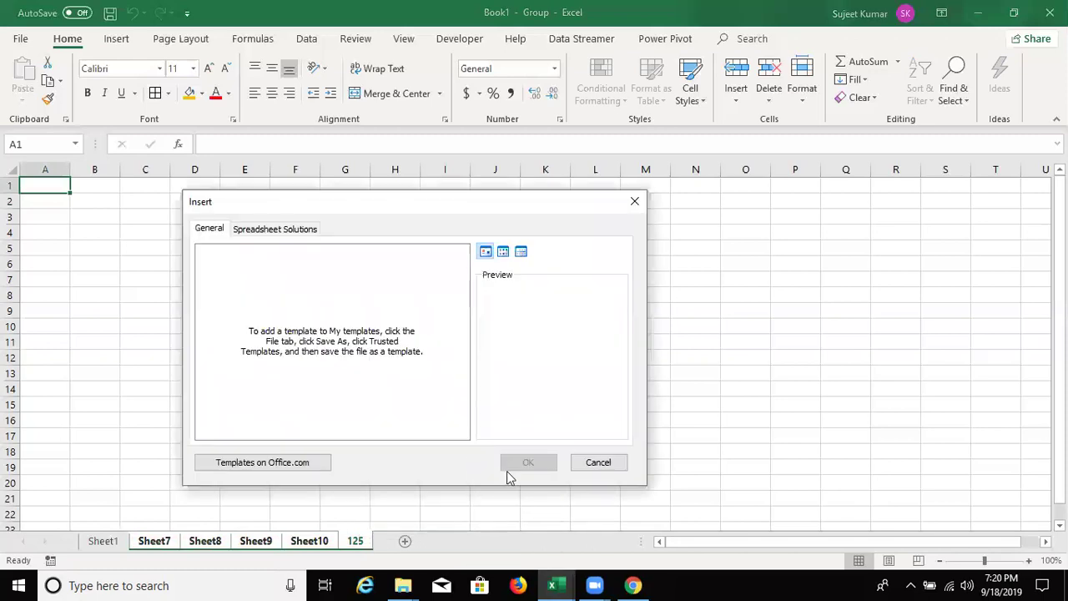
left_click(528, 462)
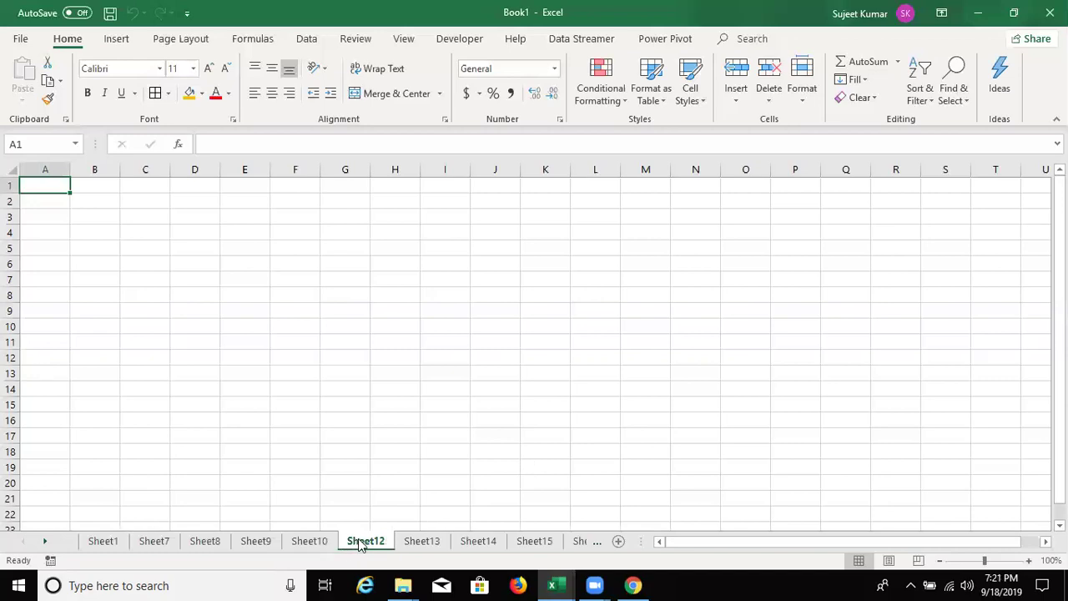
right_click(356, 546)
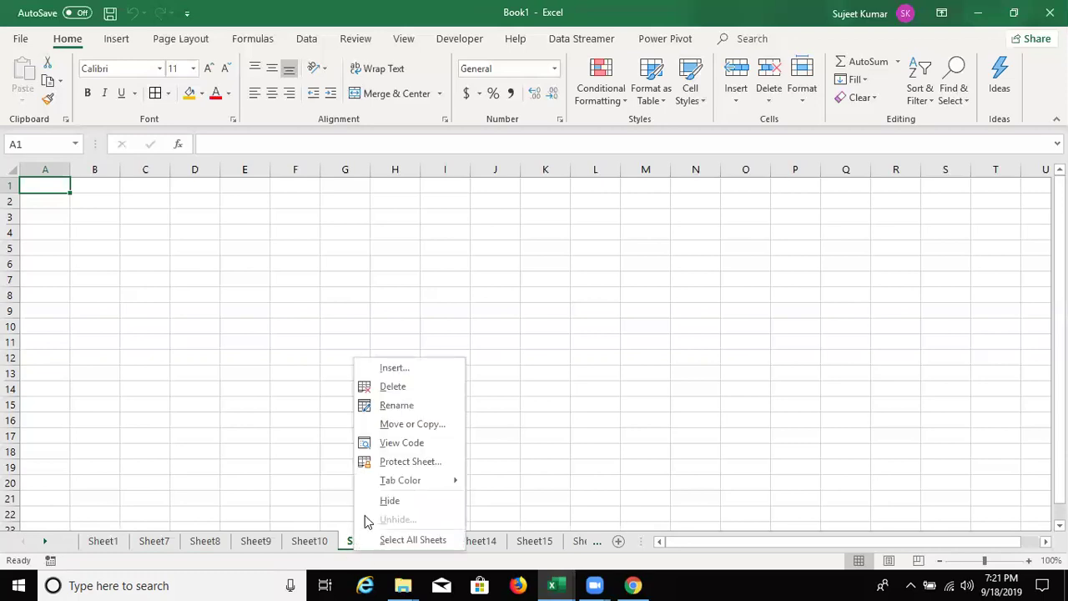
left_click(410, 369)
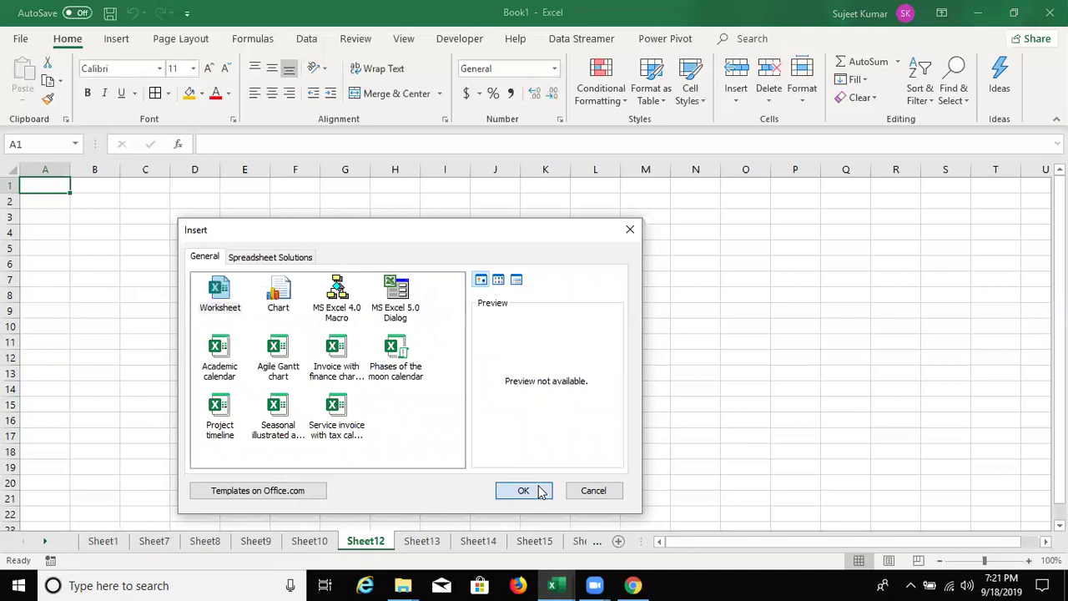
left_click(541, 493)
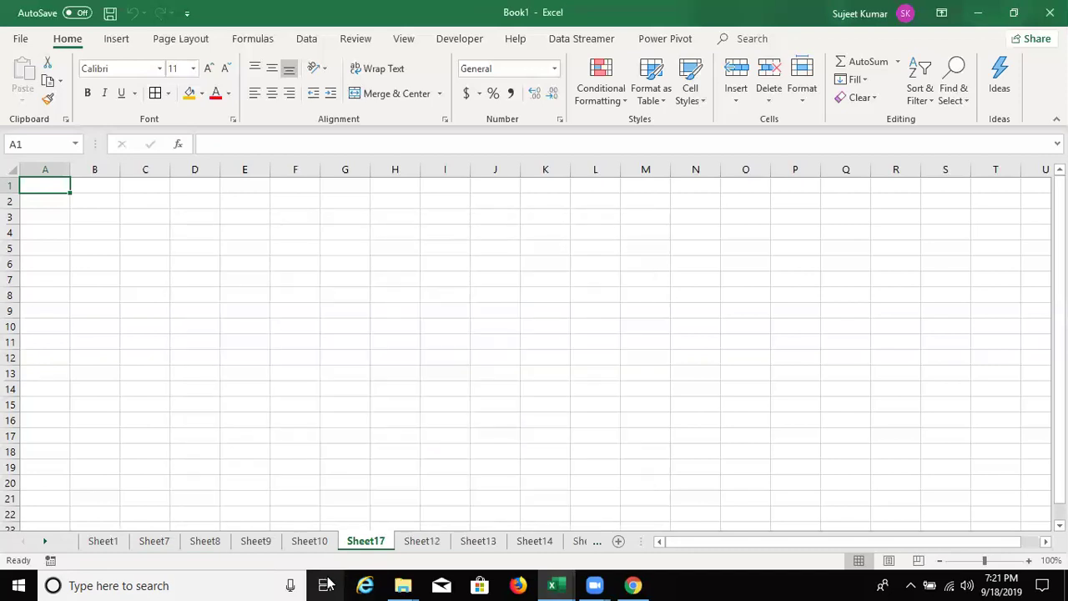
Group Sheet7 through the sheet named 125 and delete them, leaving only Sheet1
left_click(290, 391)
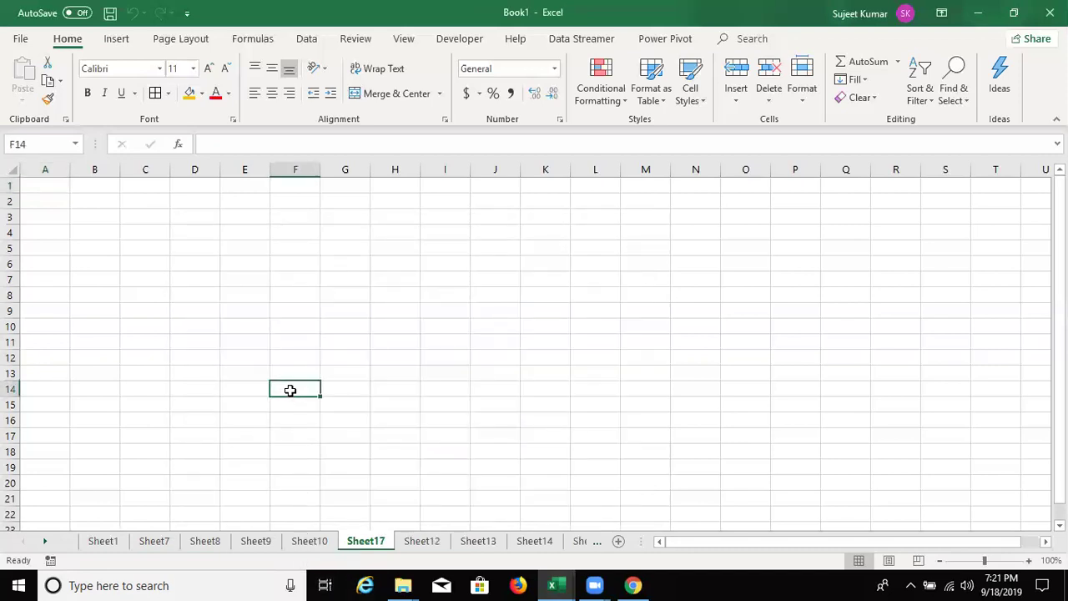
left_click(100, 543)
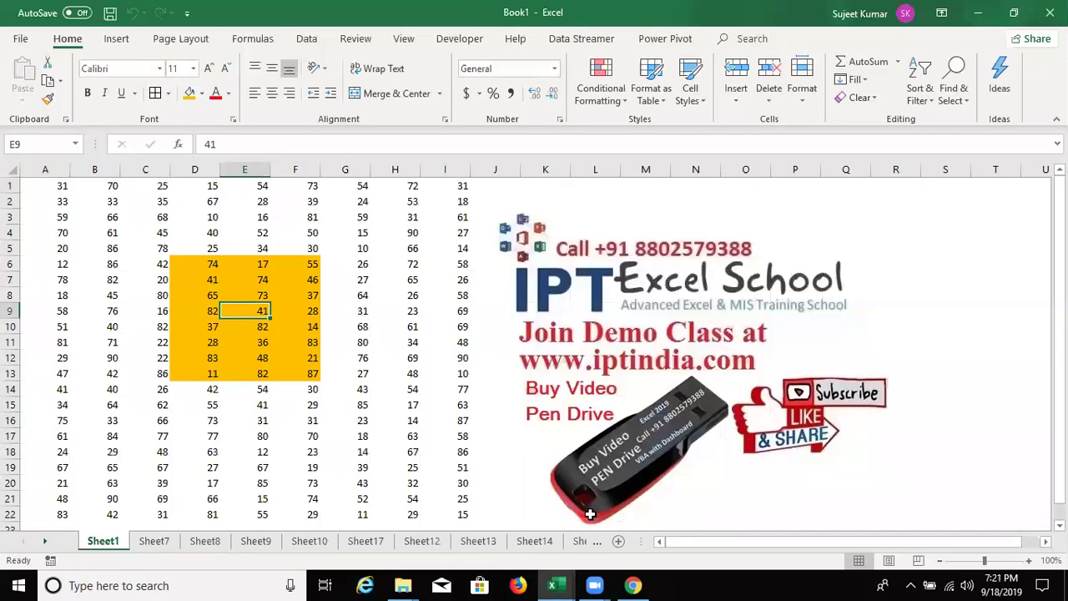
left_click(155, 541)
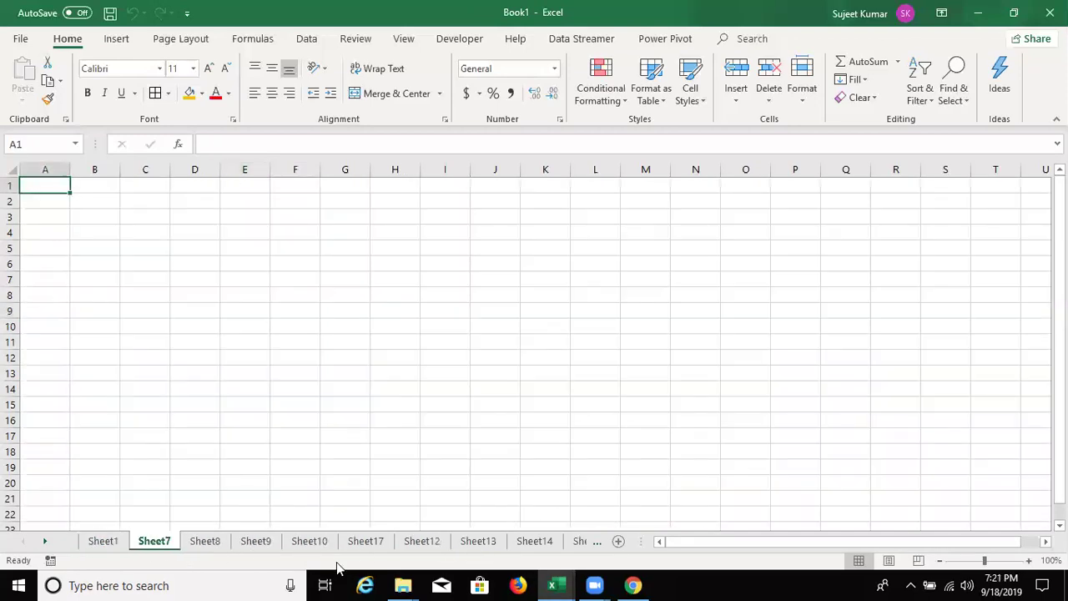
left_click(50, 540)
left_click(51, 540)
left_click(51, 541)
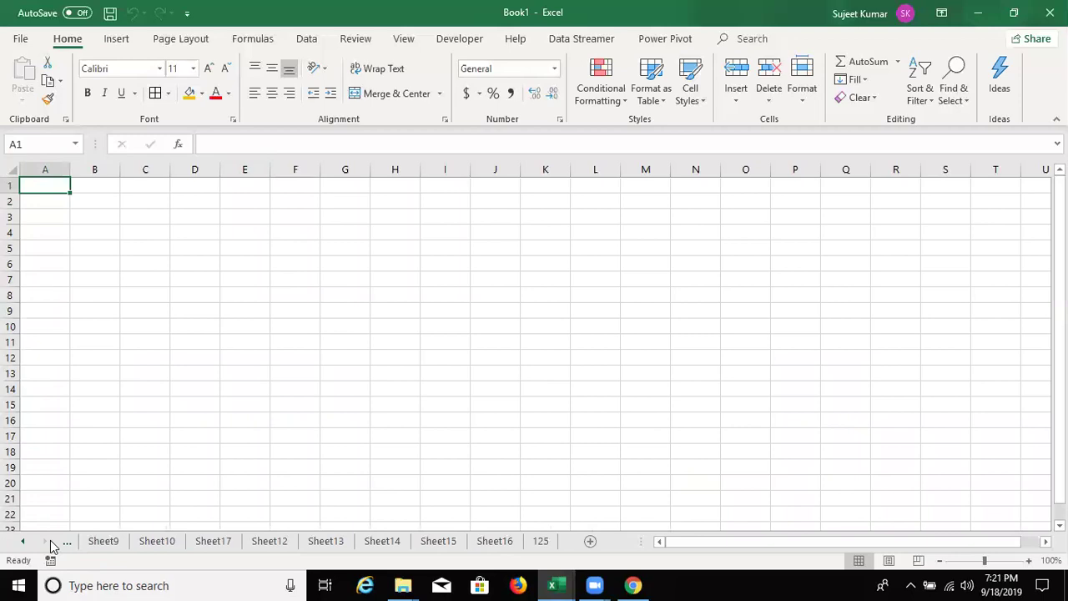
left_click(538, 540, "shift")
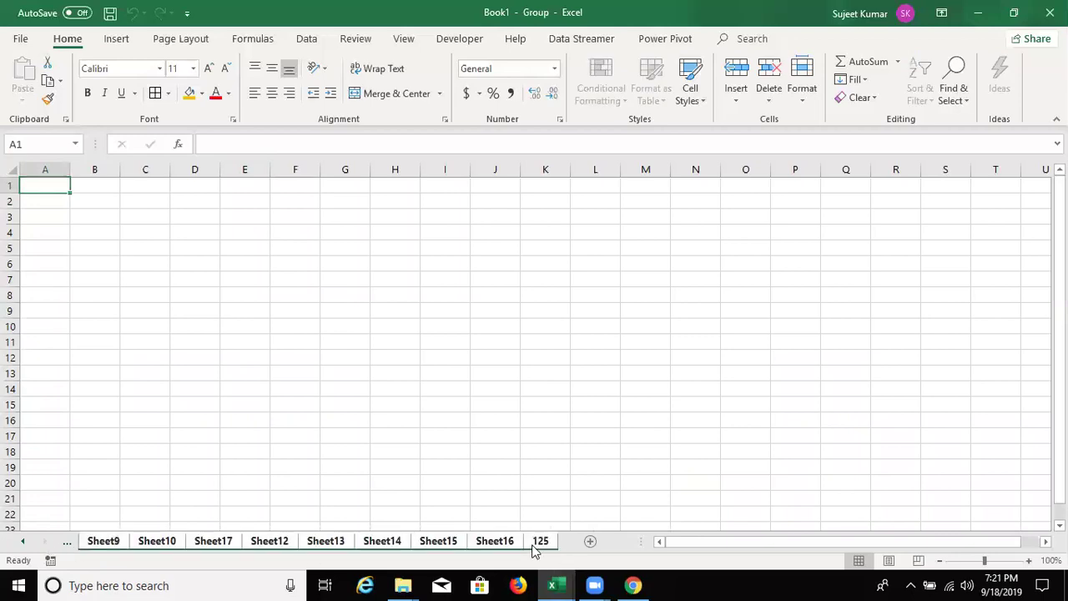
right_click(536, 539)
left_click(551, 363)
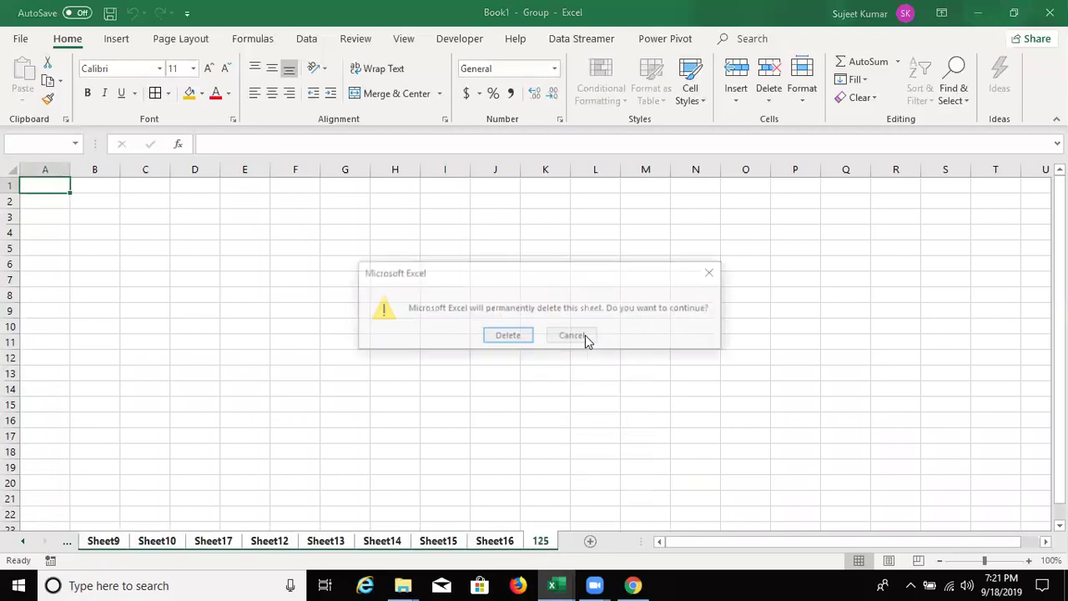
left_click(498, 341)
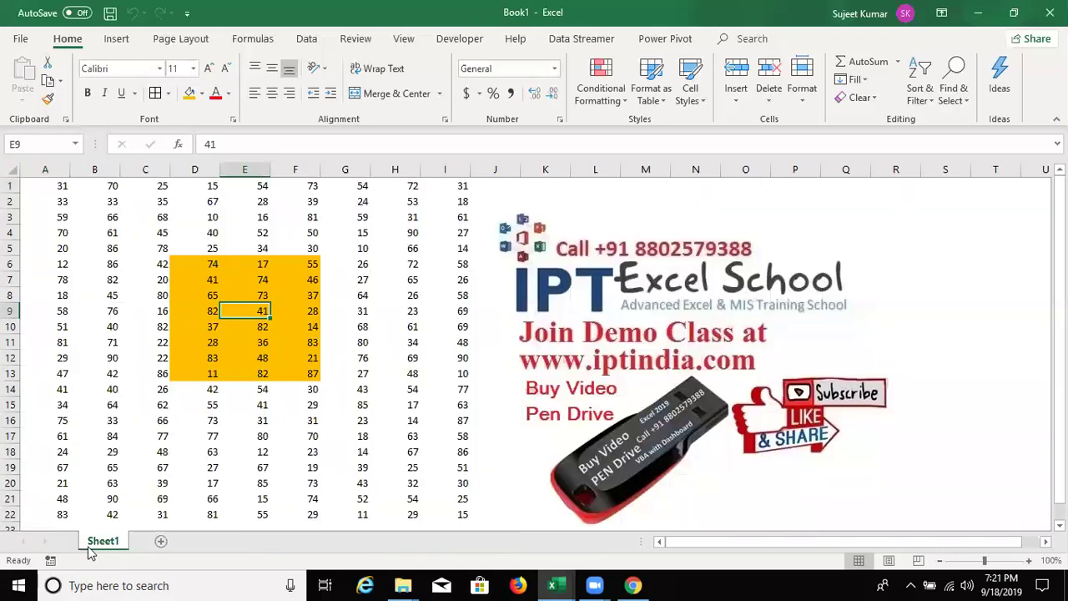
left_click(151, 347)
left_click(193, 168)
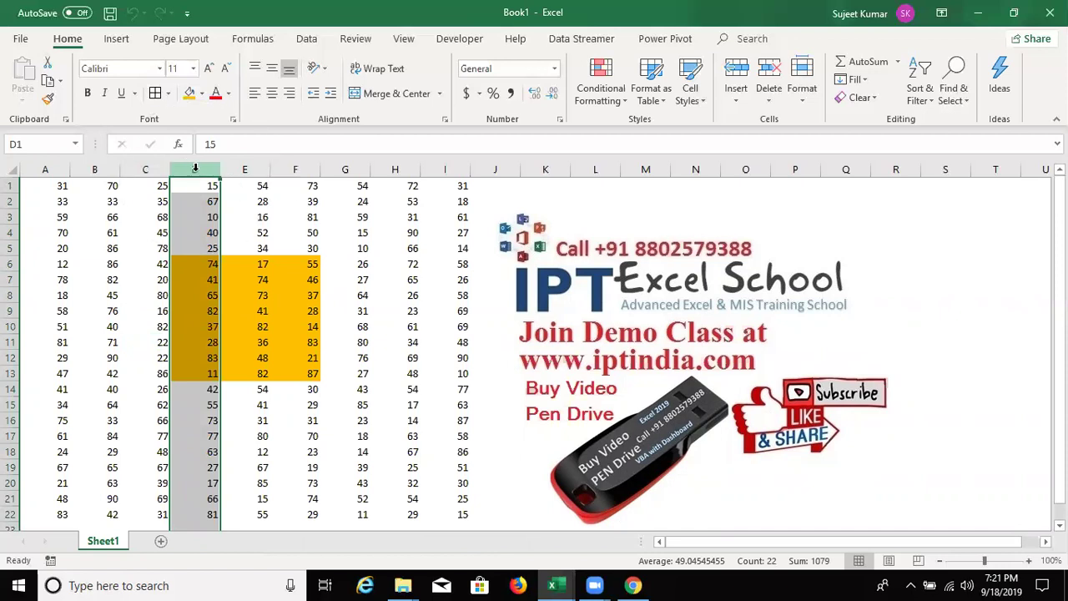
right_click(196, 169)
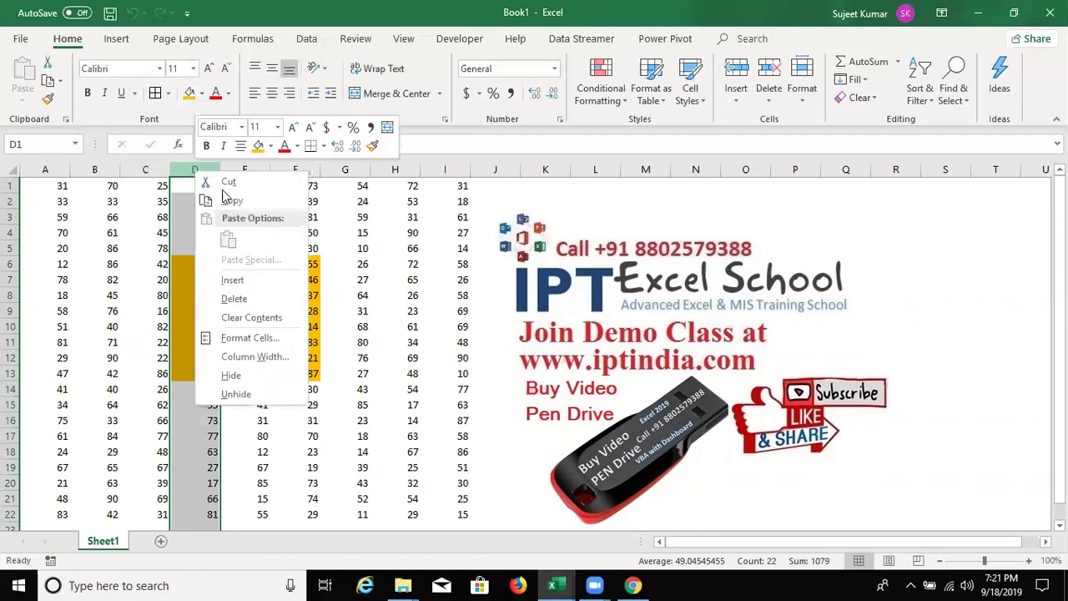
left_click(256, 285)
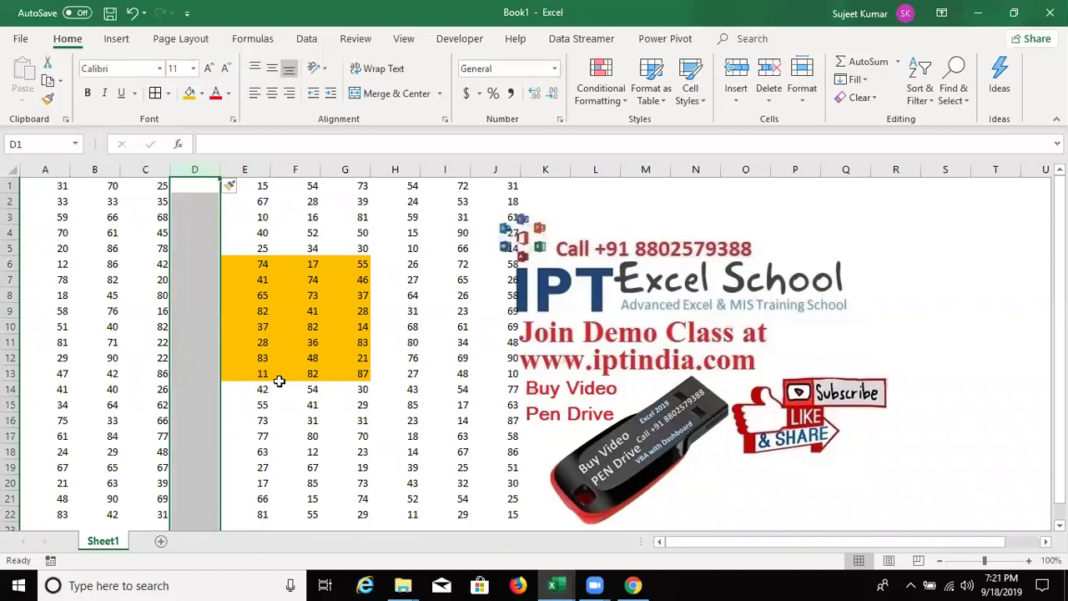
key("ctrl+z")
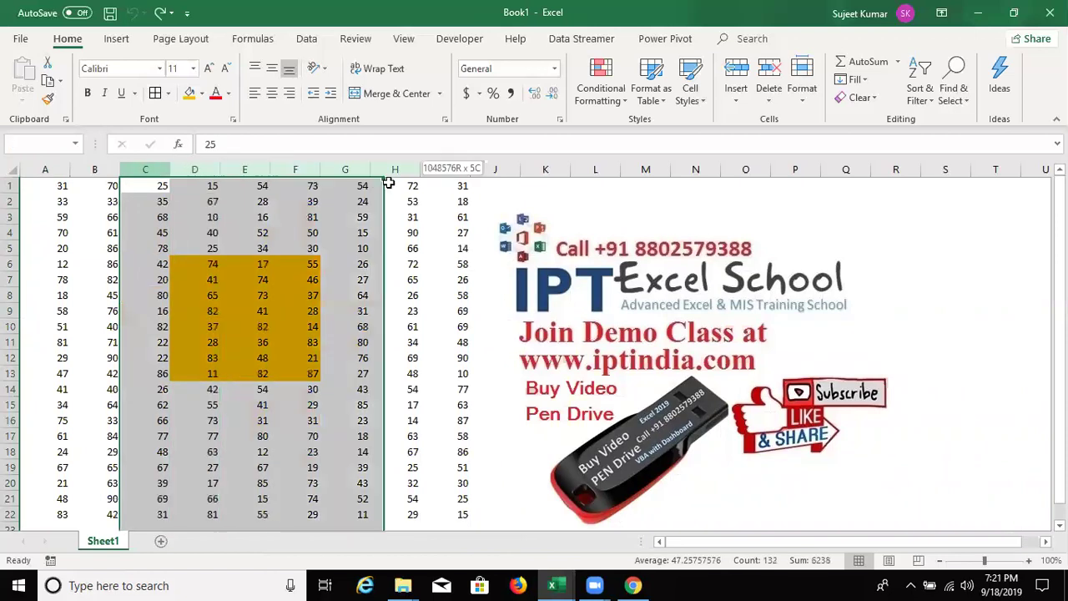
left_click_drag(159, 169, 395, 169)
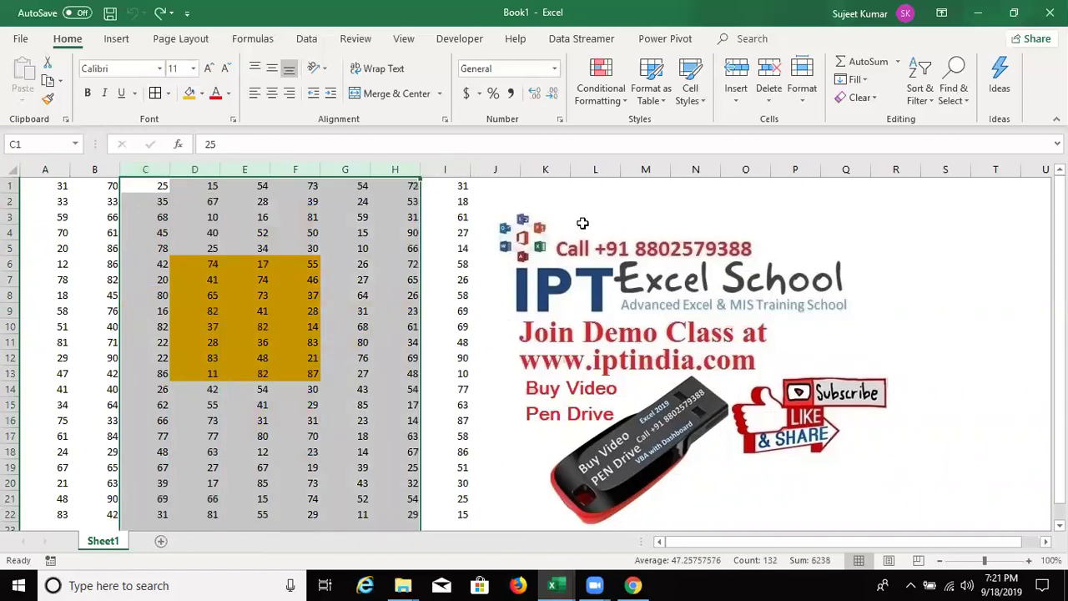
right_click(387, 170)
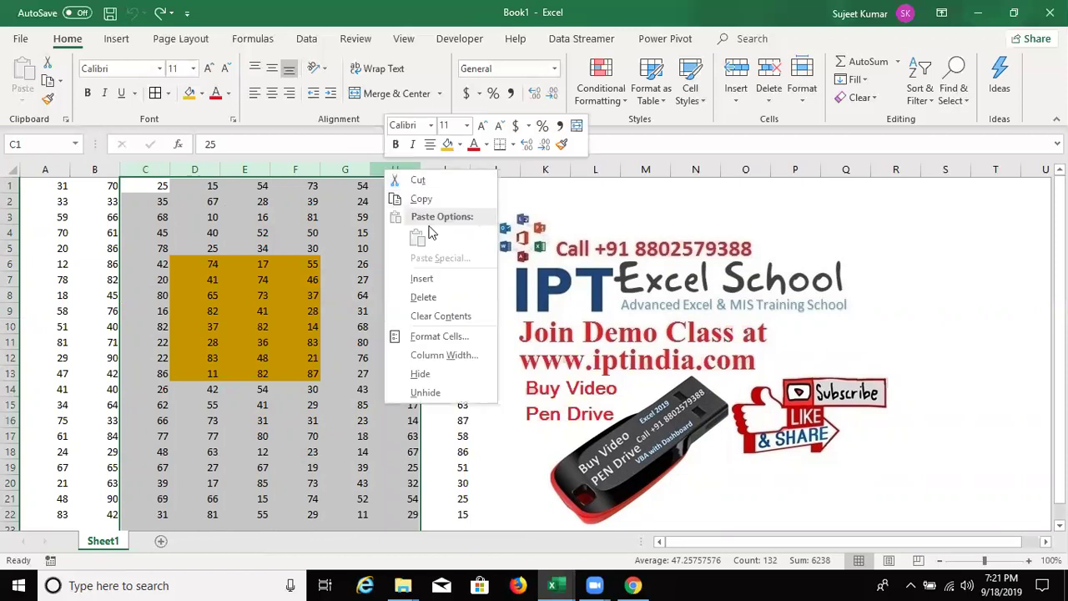
left_click(446, 278)
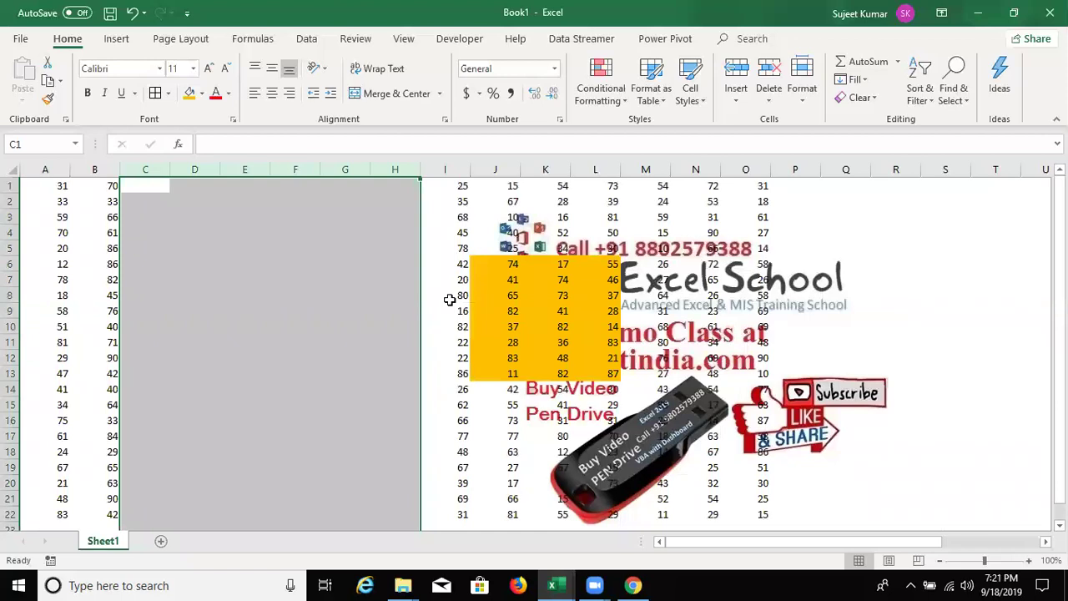
key("ctrl+z")
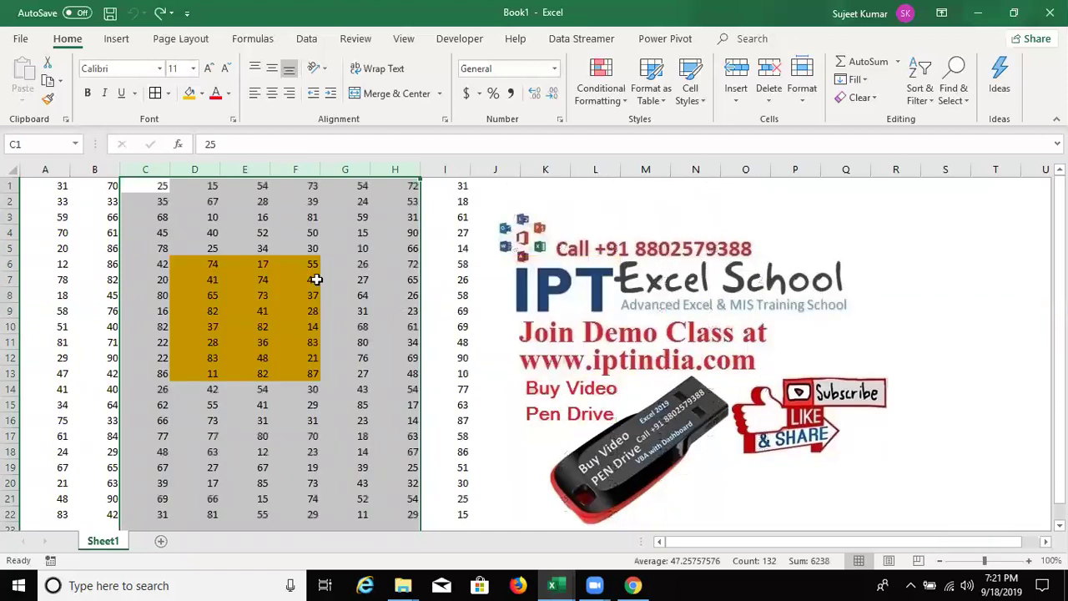
left_click_drag(145, 170, 396, 185)
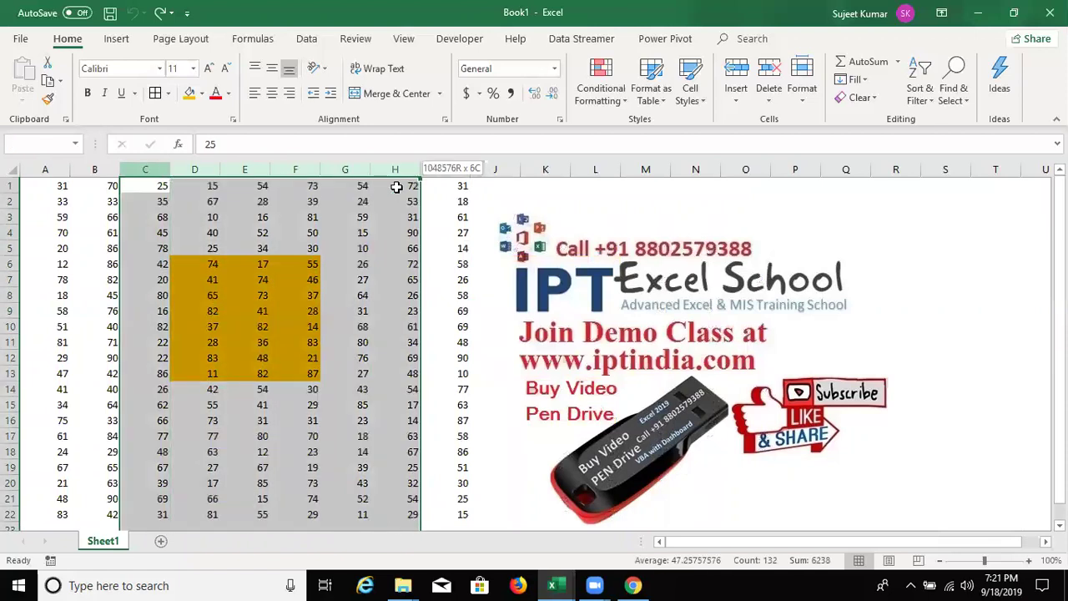
right_click(382, 171)
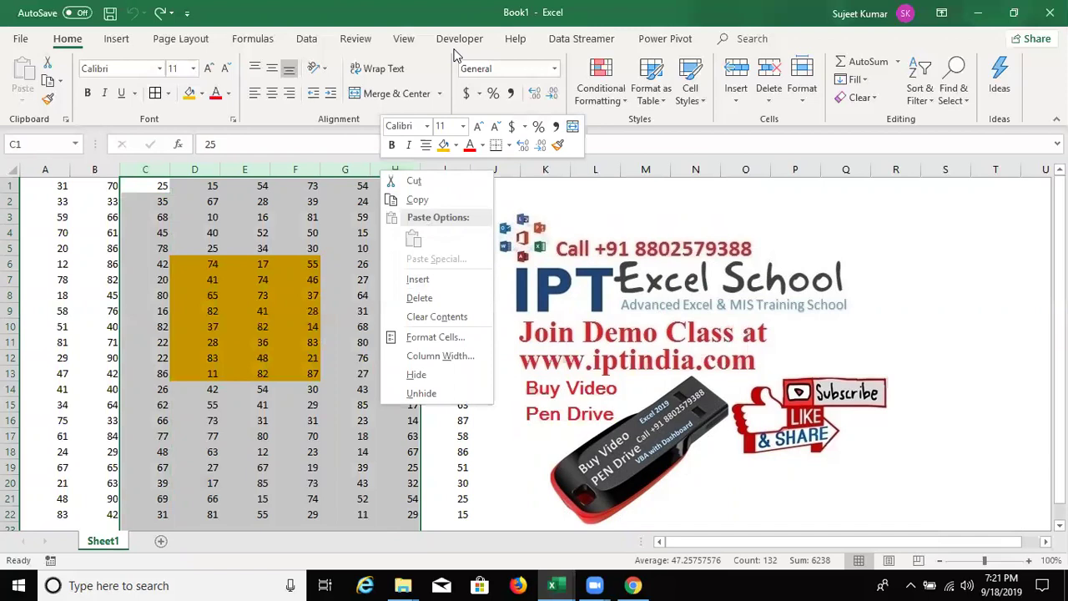
key("Escape")
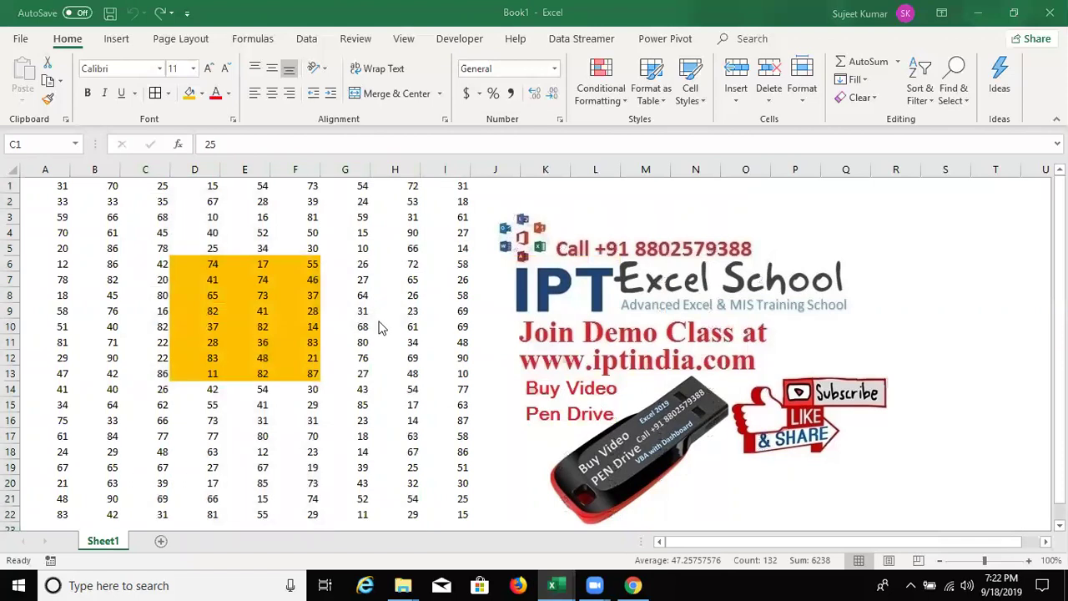
left_click(279, 236)
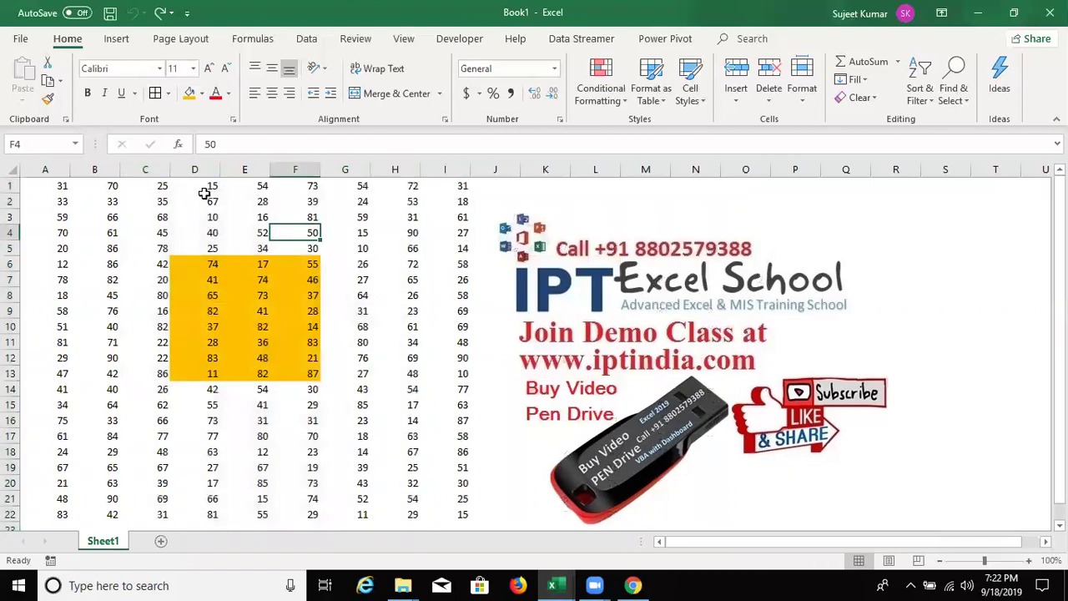
left_click_drag(205, 201, 302, 211)
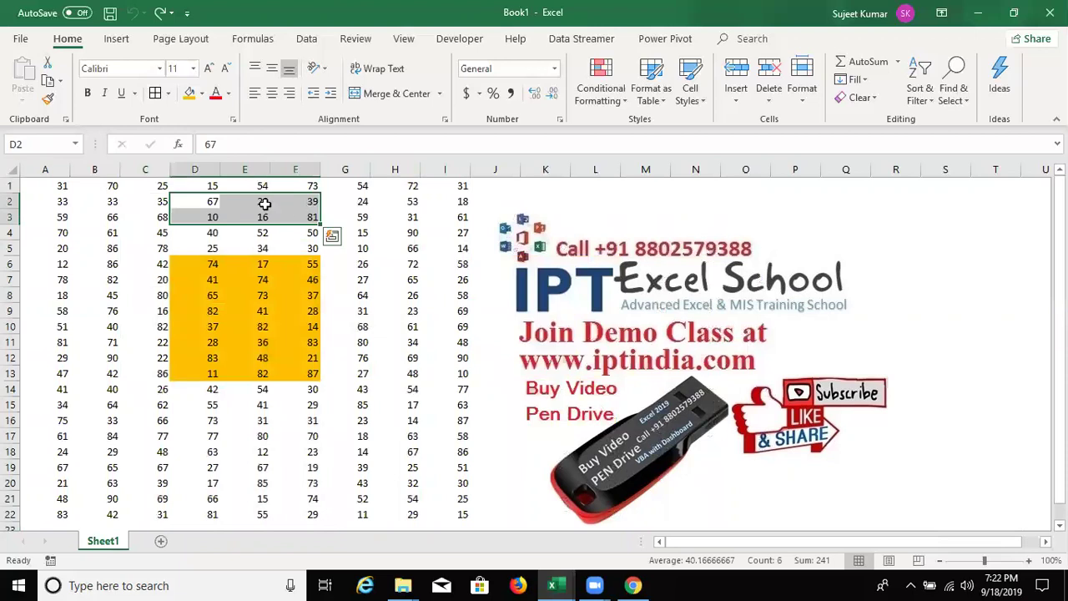
right_click(264, 203)
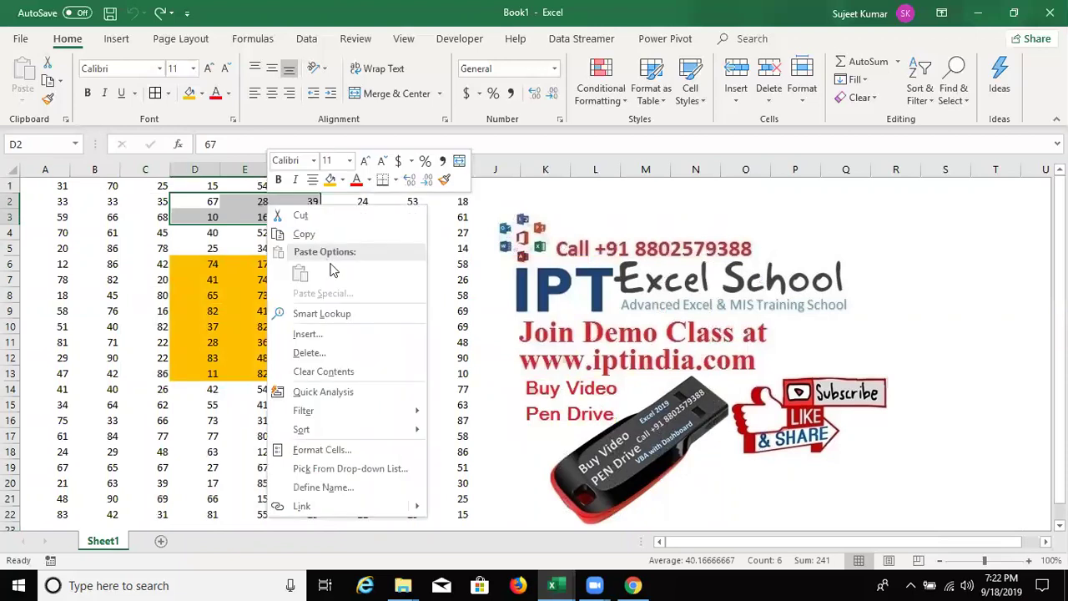
left_click(343, 335)
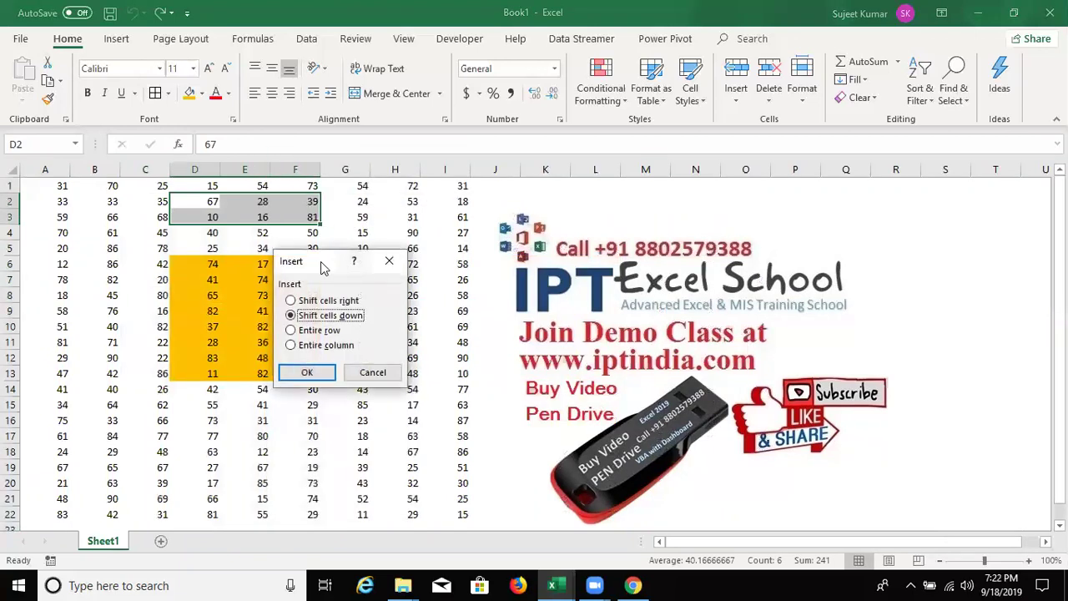
left_click_drag(326, 265, 527, 229)
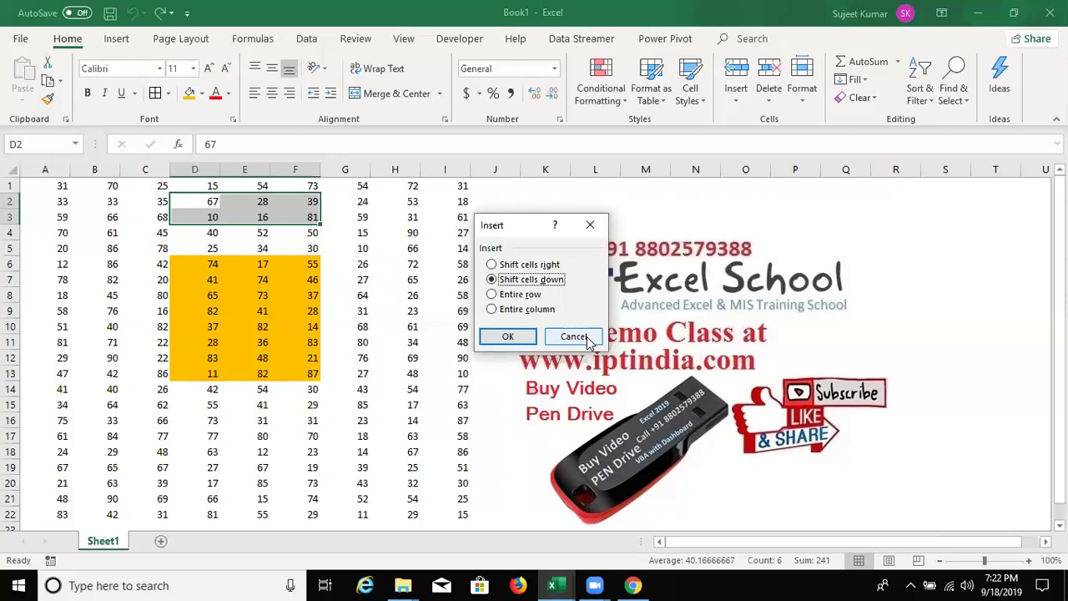
left_click(574, 337)
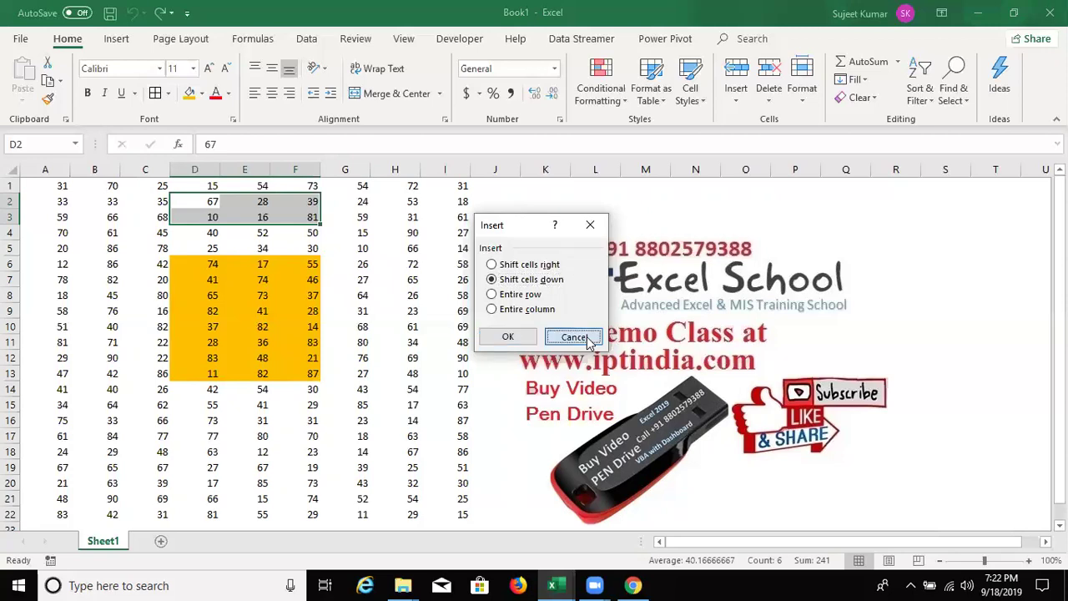
left_click(144, 248)
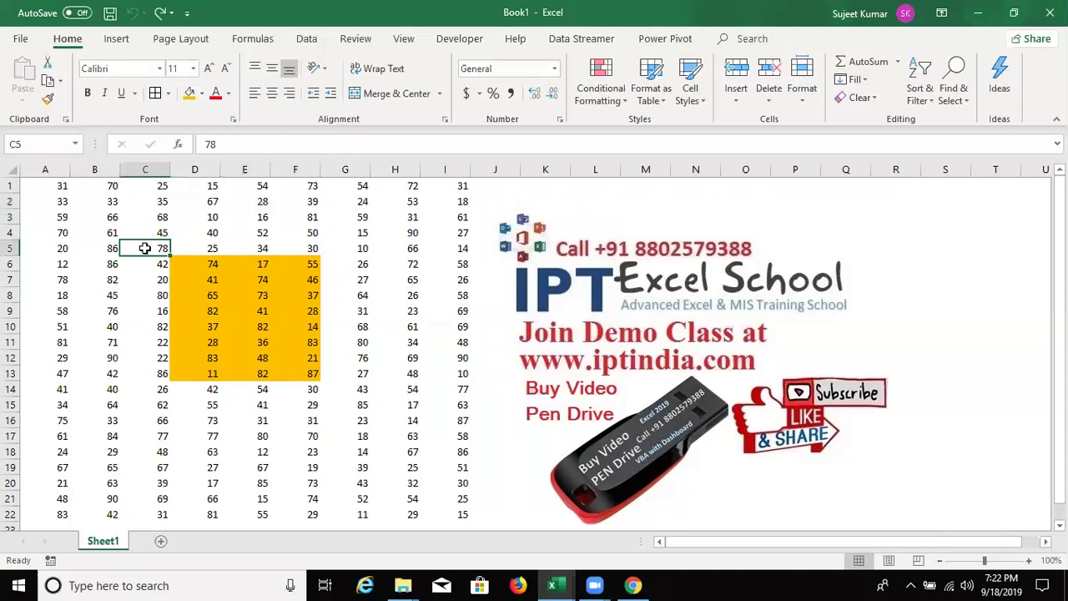
key("Down")
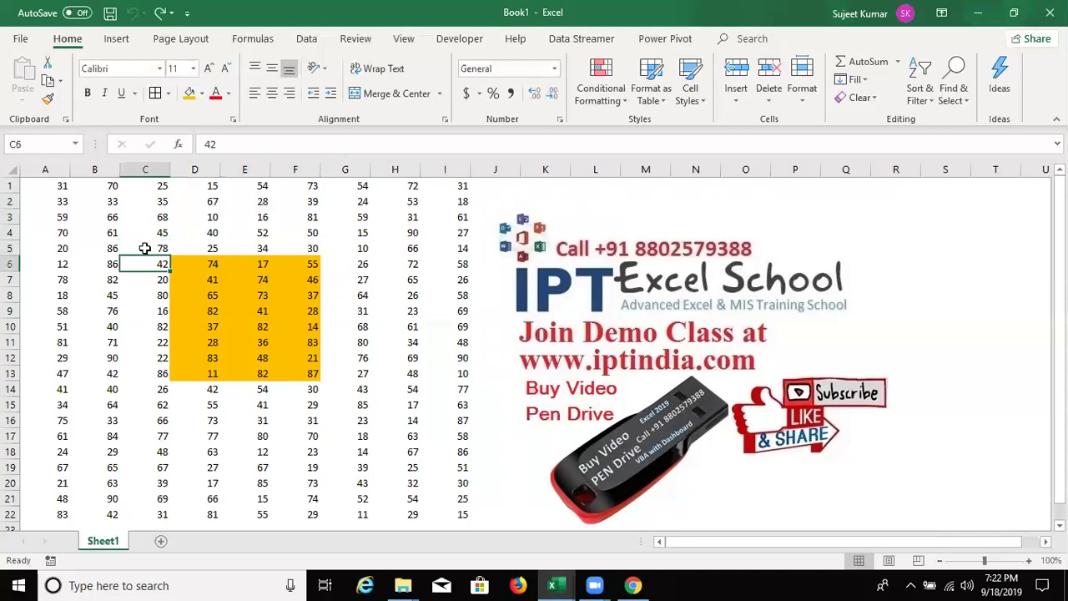
key("ctrl+a")
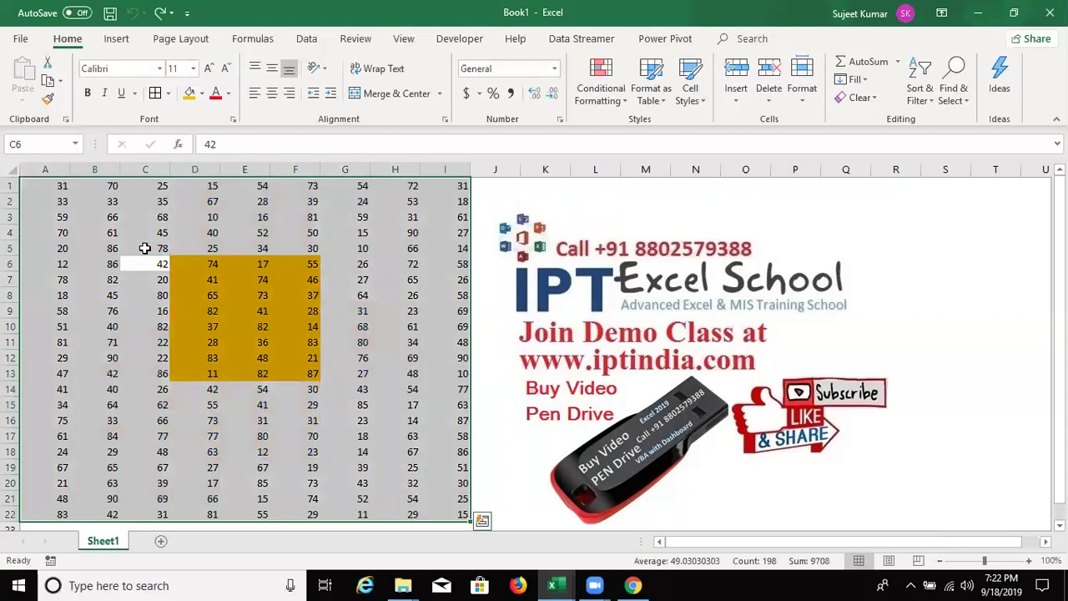
left_click(145, 248)
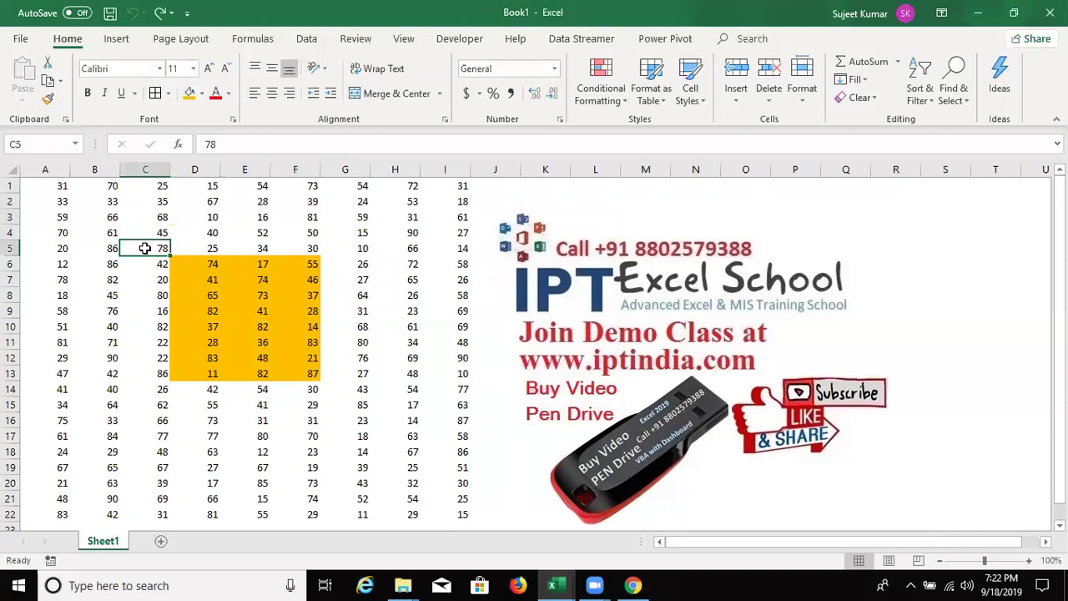
key("ctrl+a")
key("ctrl+a")
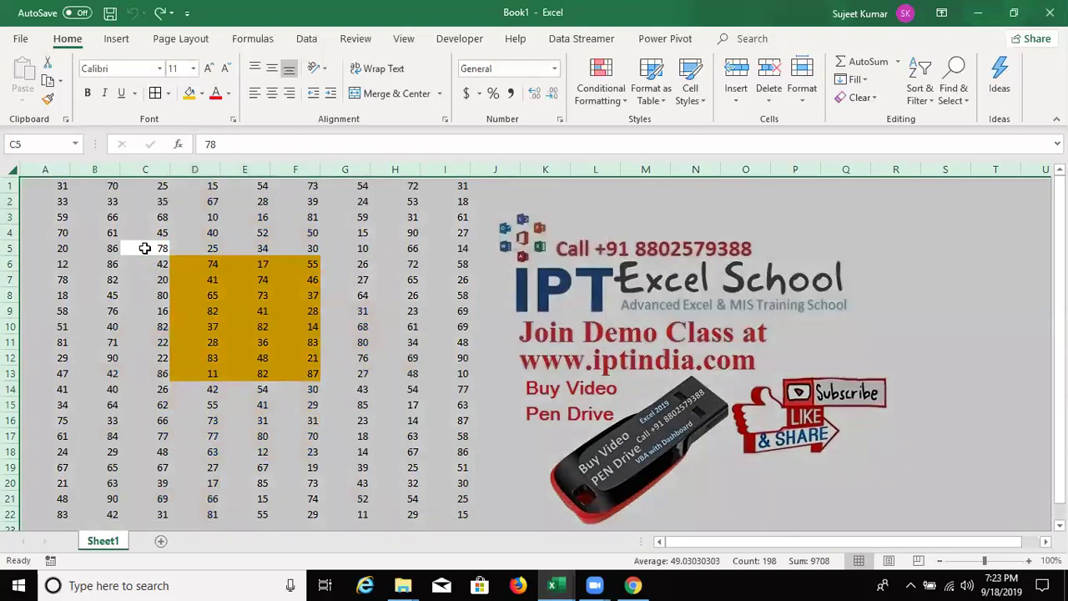
key("Up")
key("Up")
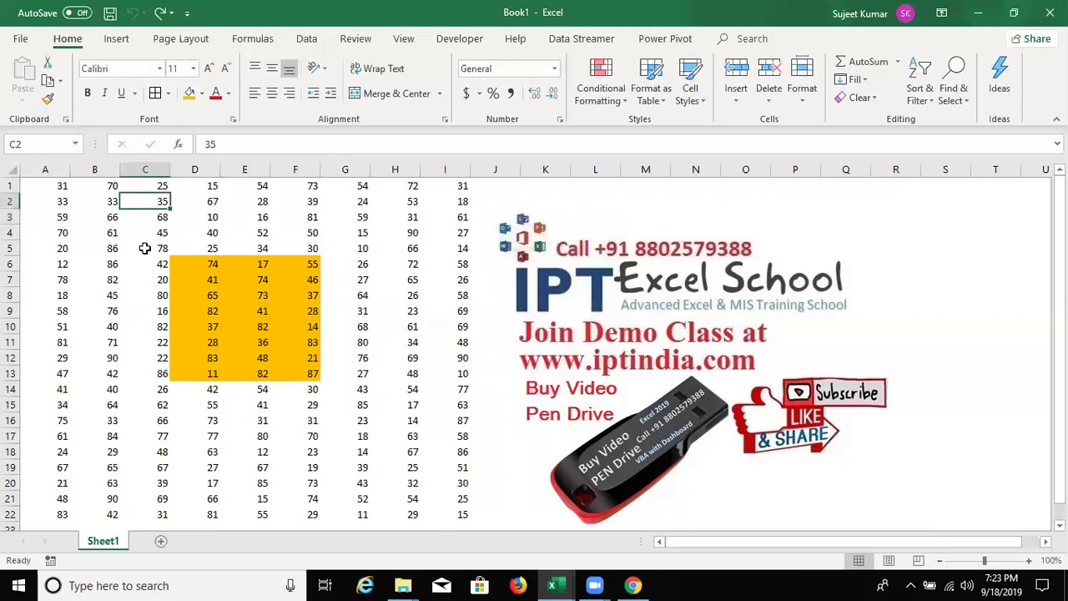
key("ctrl+Home")
key("ctrl+shift+Right")
key("ctrl+shift+Down")
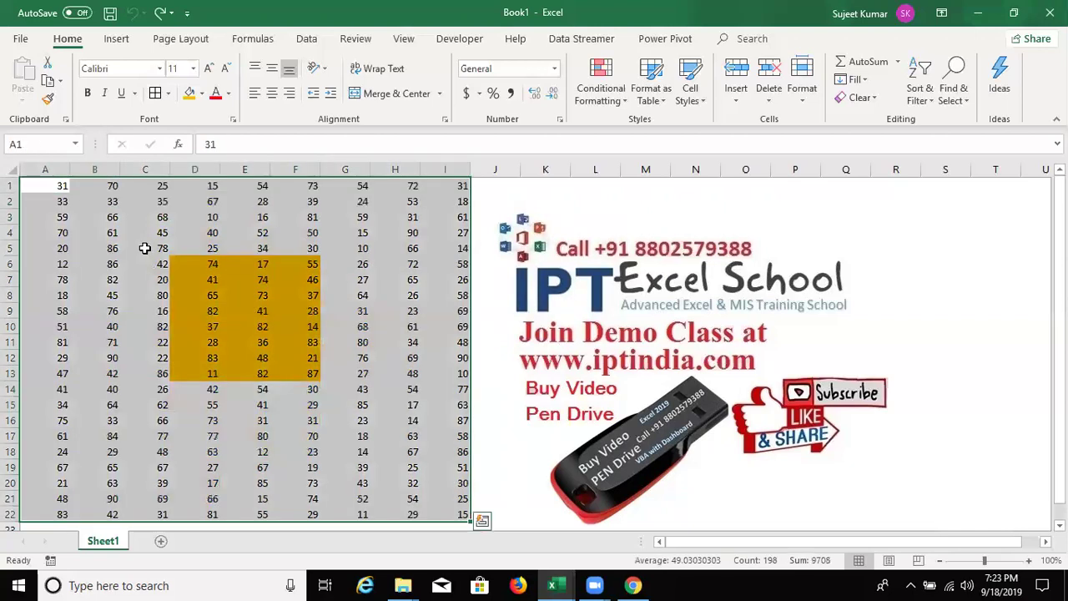
key("ctrl+Home")
key("ctrl+shift+Right")
key("ctrl+shift+Down")
key("ctrl+shift+Up")
key("ctrl+shift+Left")
key("ctrl+shift+Right")
key("shift+space")
key("ctrl+shift+Down")
key("ctrl+shift+Left")
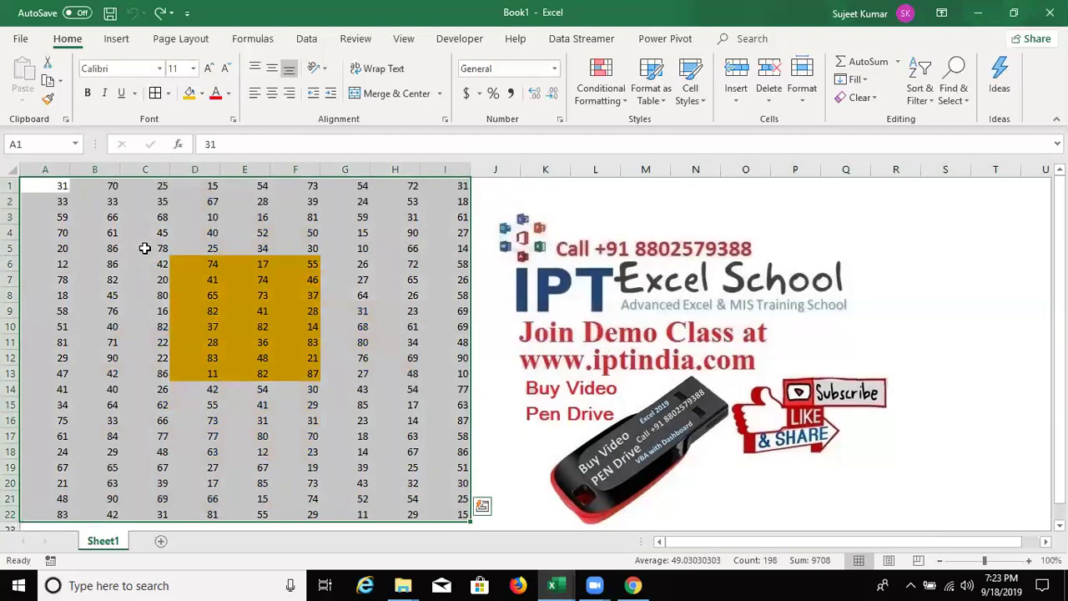
key("ctrl+Home")
key("Right")
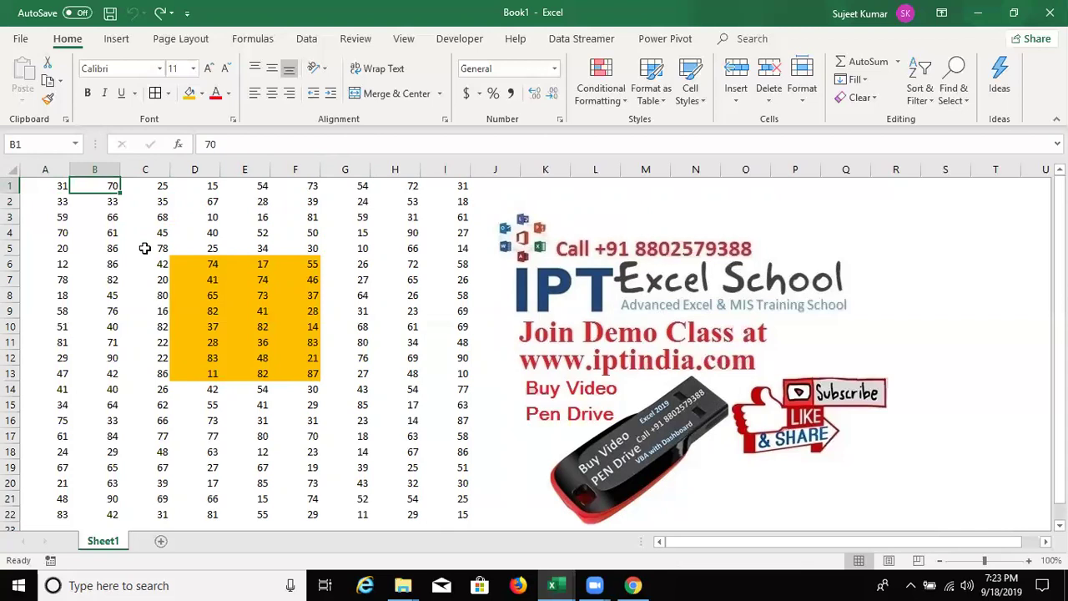
key("ctrl+shift+Down")
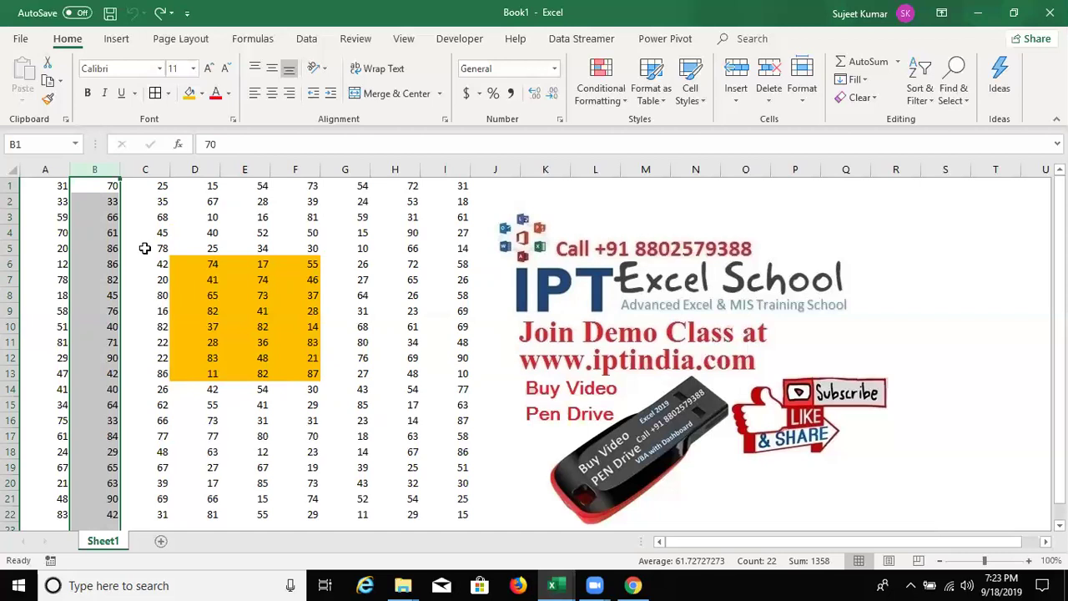
key("Down")
key("shift+Right")
key("shift+Right")
key("shift+Right")
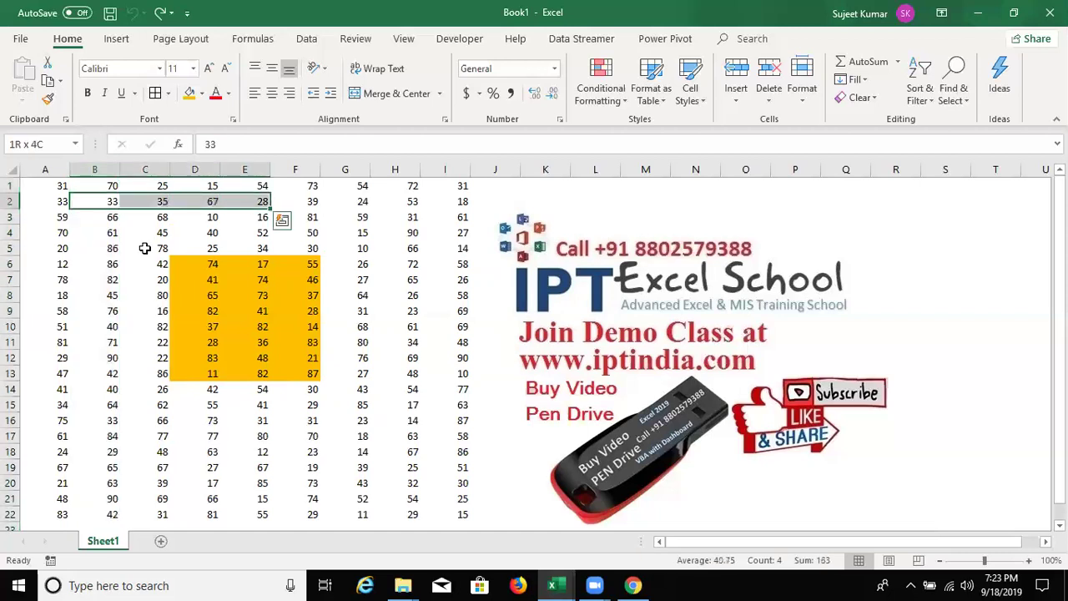
key("ctrl+space")
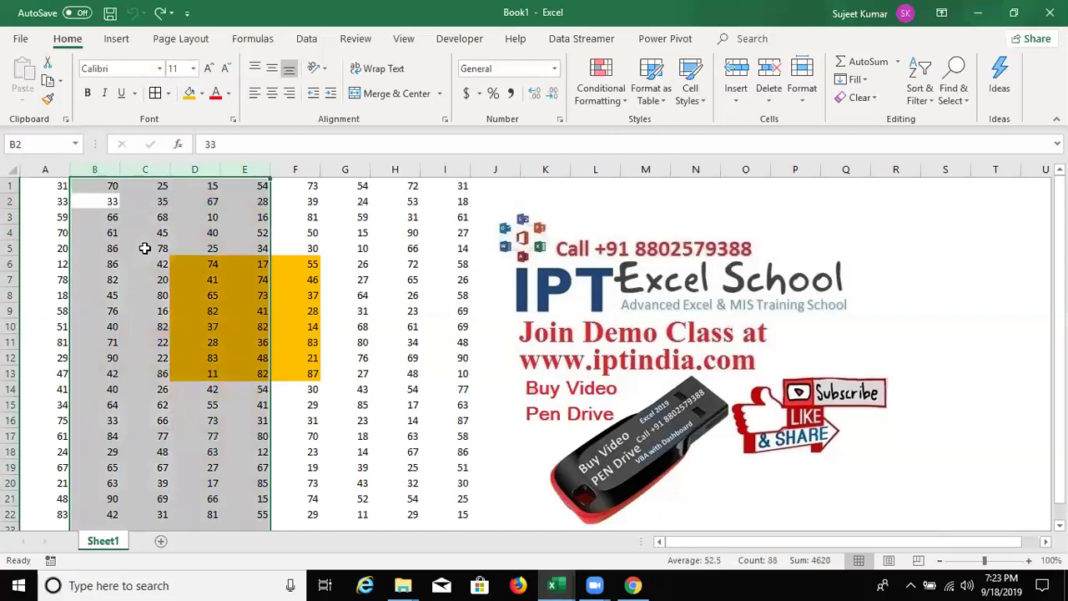
key("shift+BackSpace")
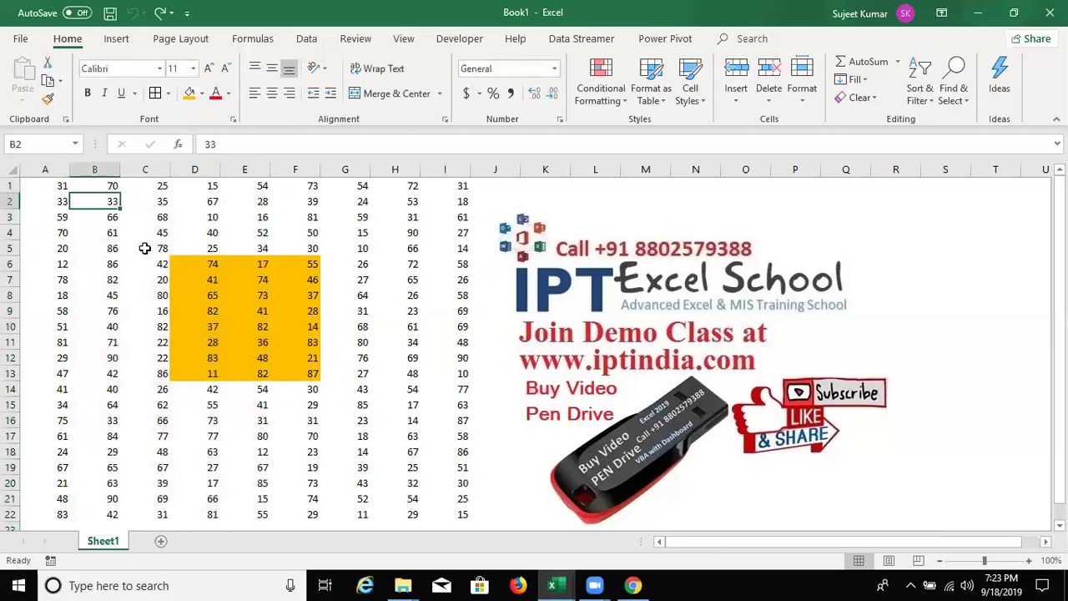
key("shift+Down")
key("shift+Down")
key("shift+Down")
key("ctrl+q")
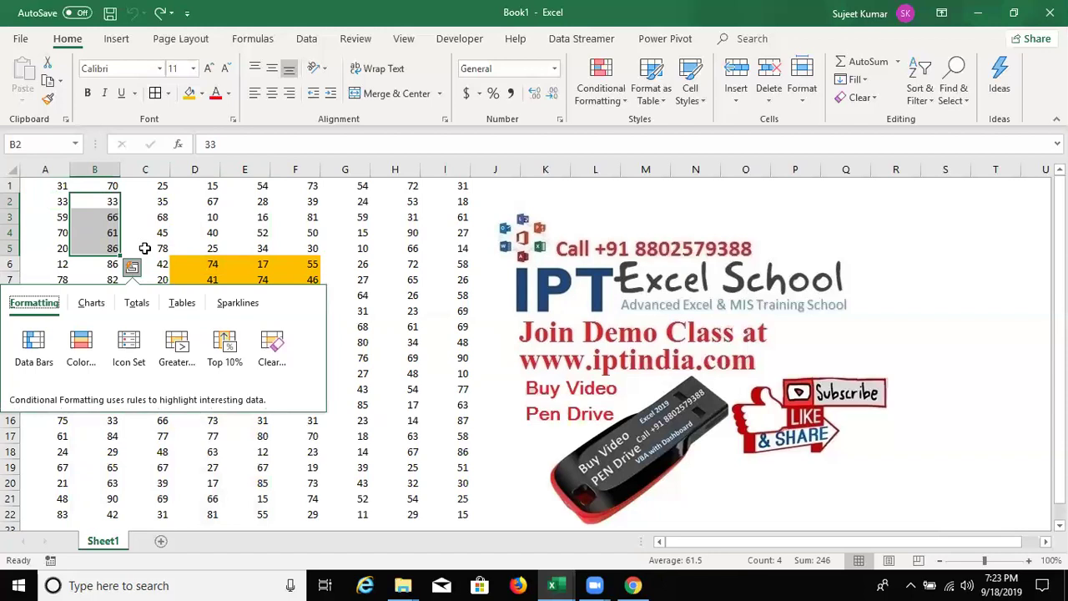
key("Escape")
key("ctrl+a")
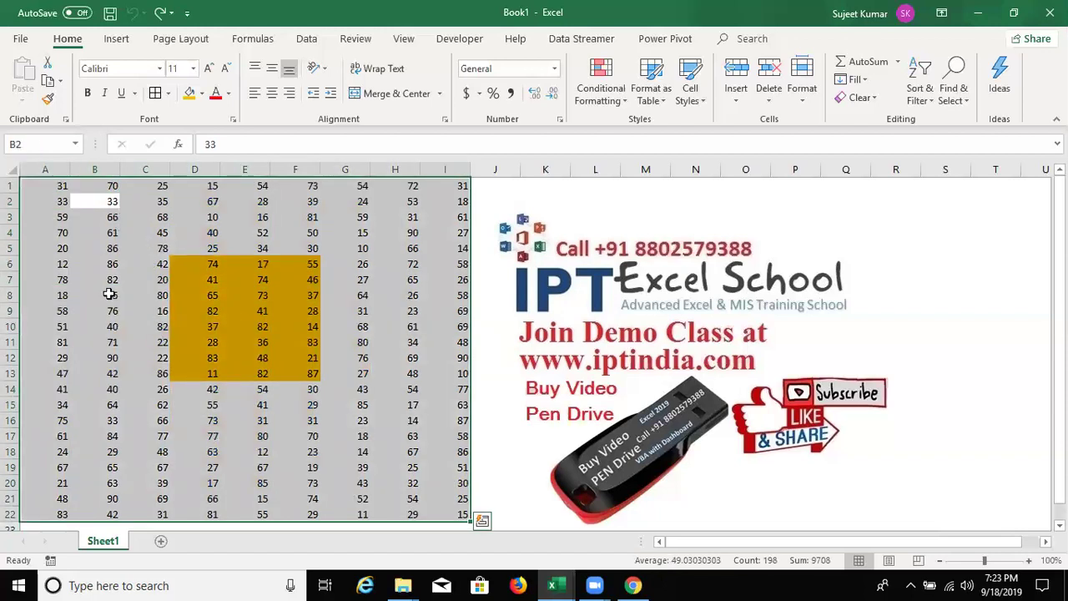
left_click(99, 243)
key("ctrl+space")
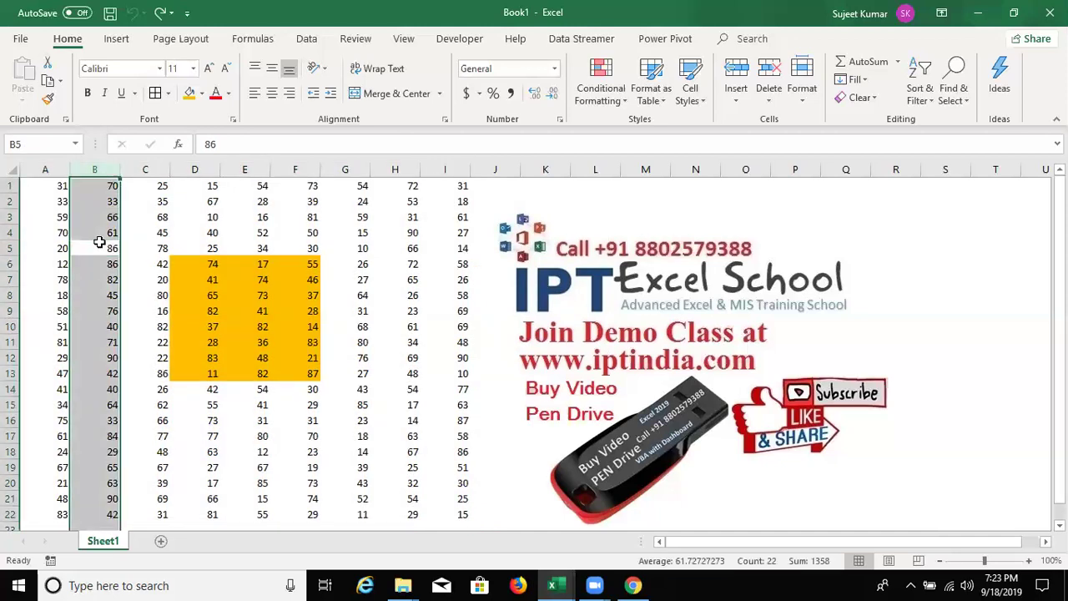
key("Up")
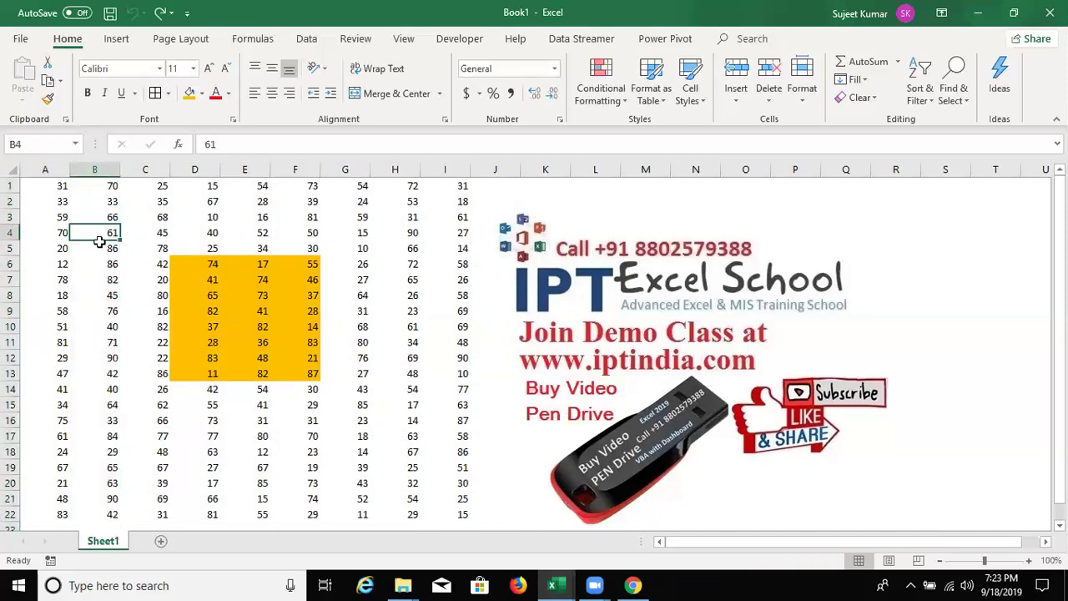
key("shift+space")
key("Up")
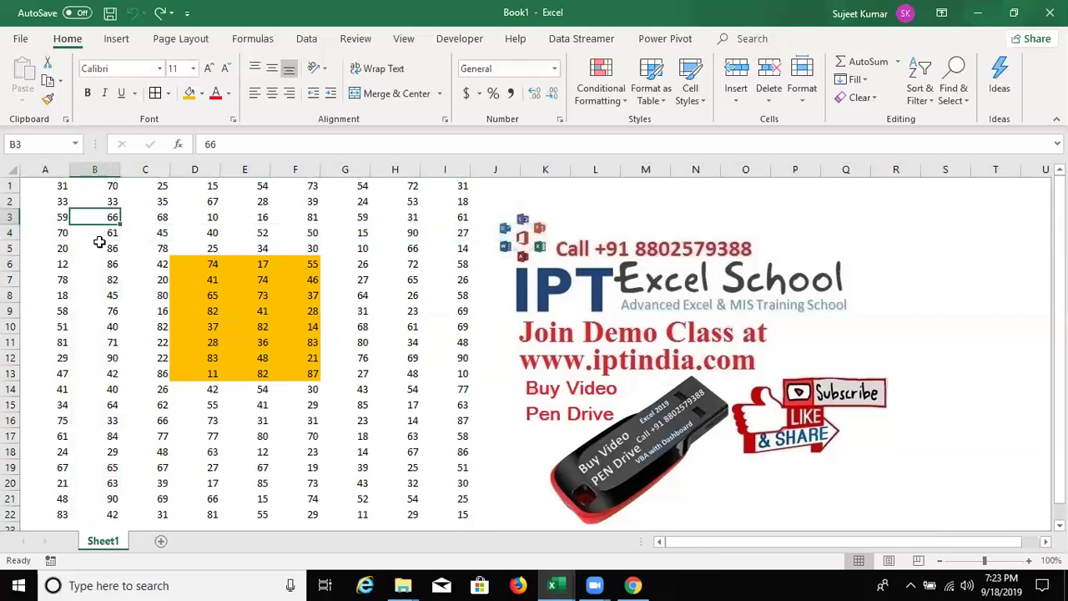
key("ctrl+space")
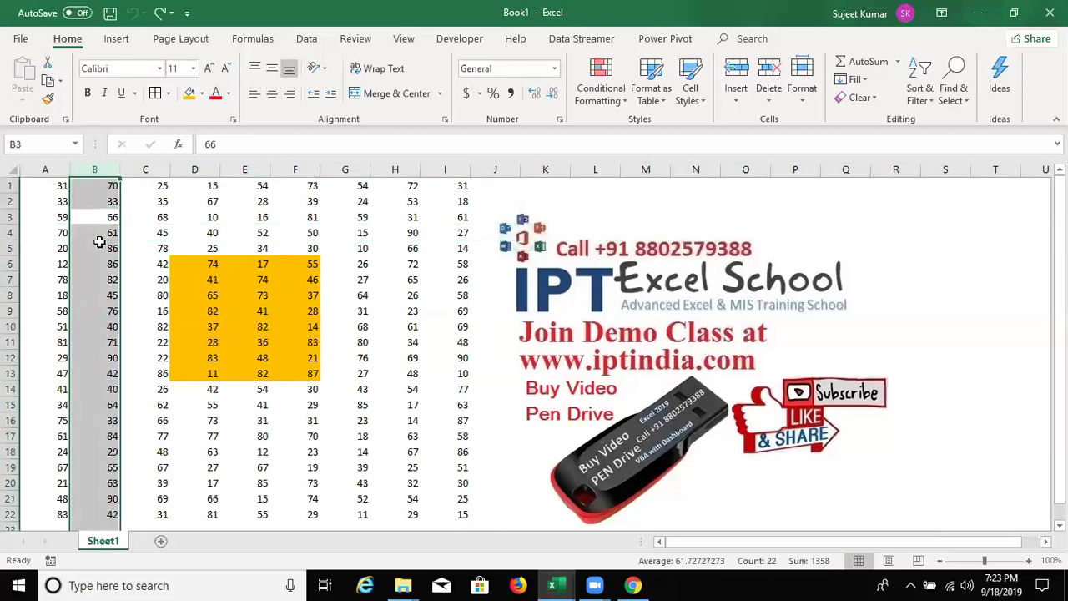
key("Up")
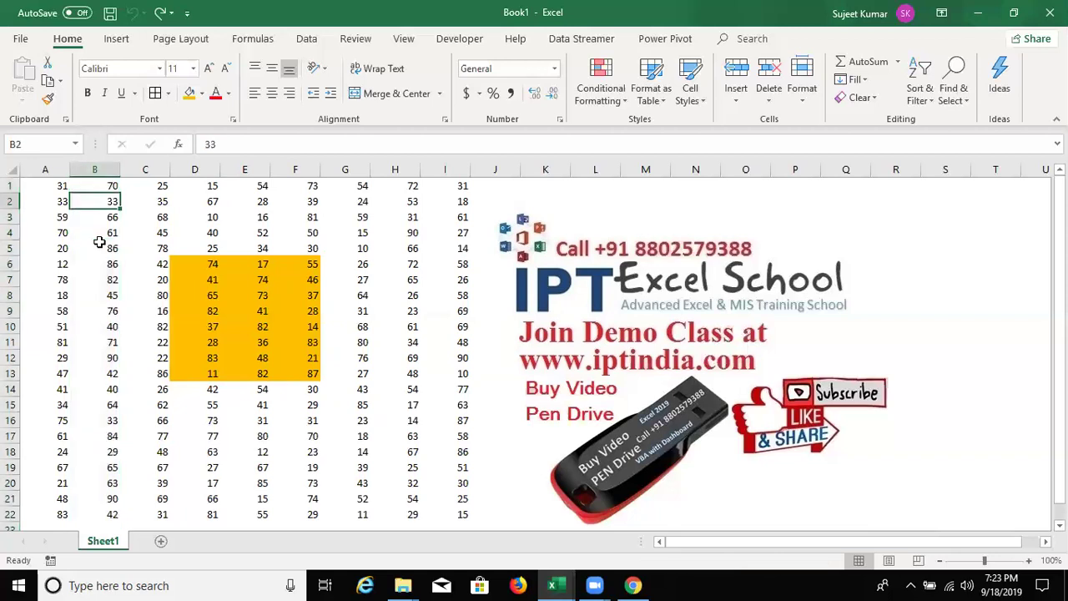
key("shift+space")
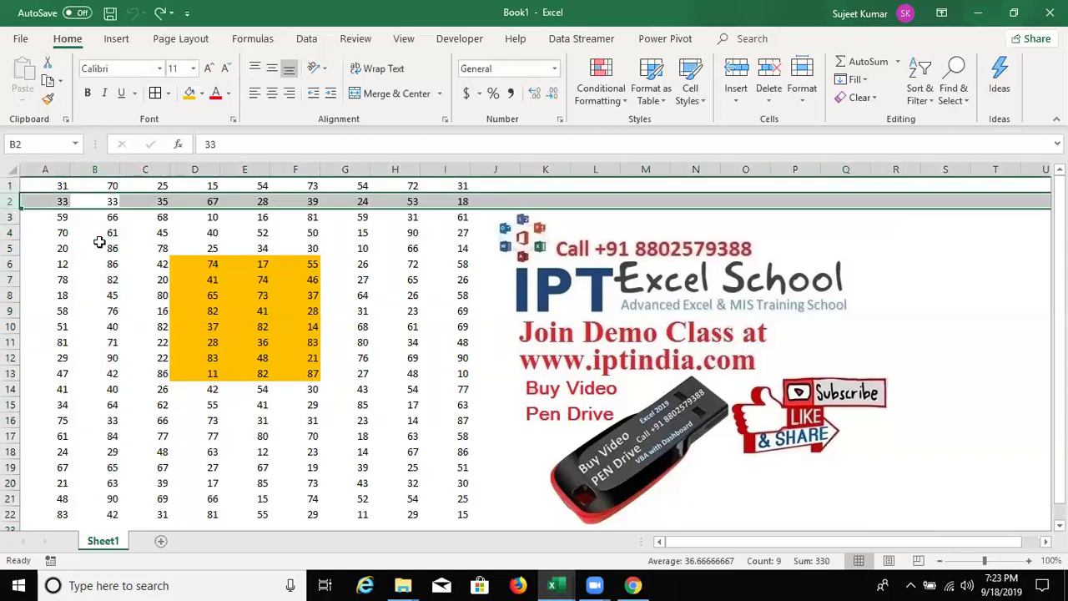
key("Down")
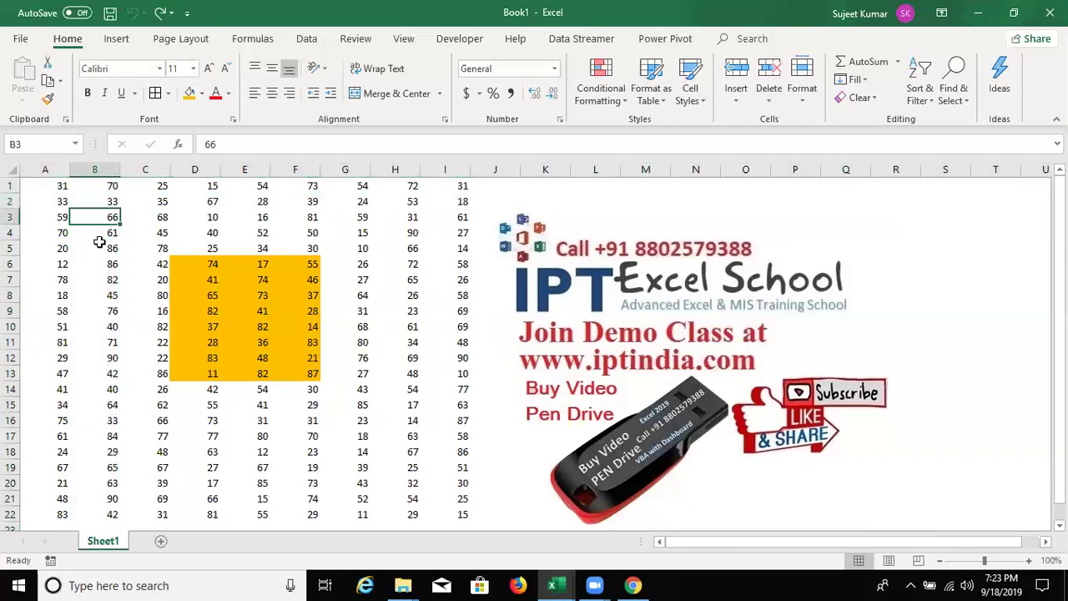
key("shift+Down")
key("shift+Down")
key("shift+Right")
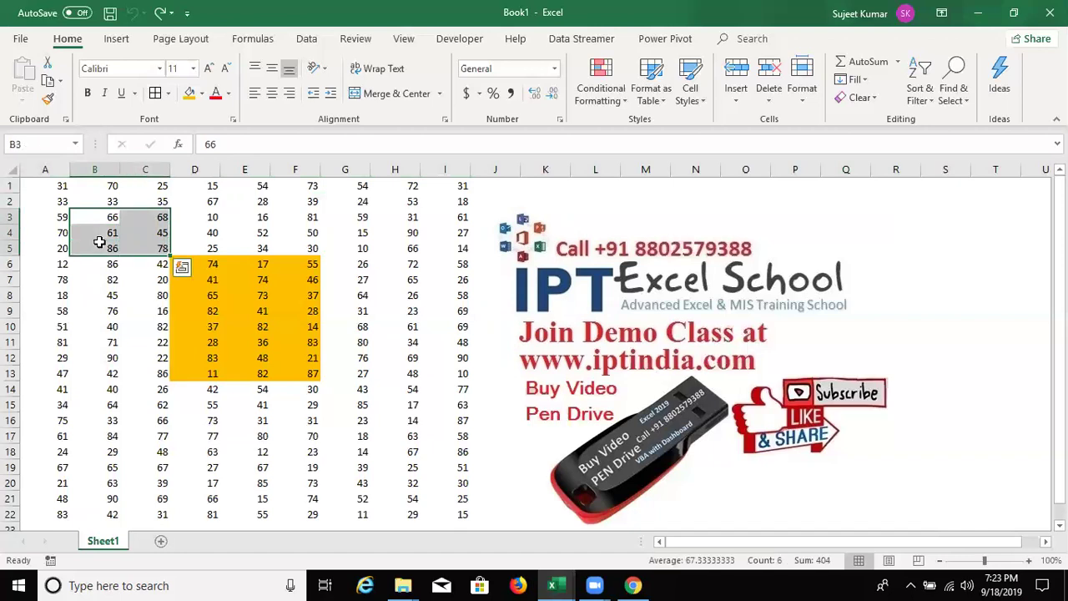
key("ctrl+a")
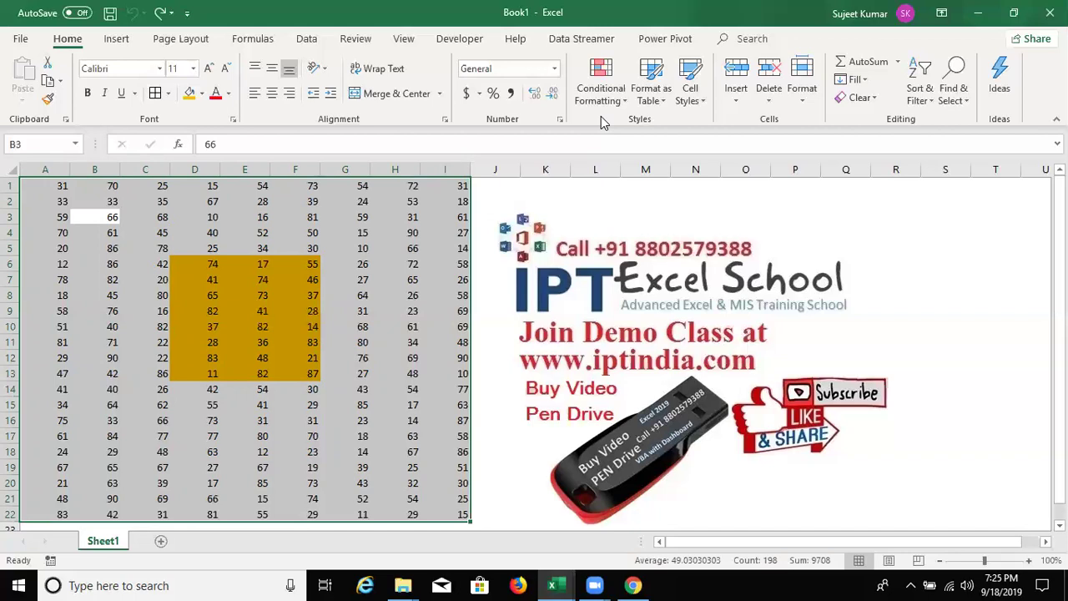
Open the 'Add, change, or clear conditional formats' Help article with F1
left_click(458, 246)
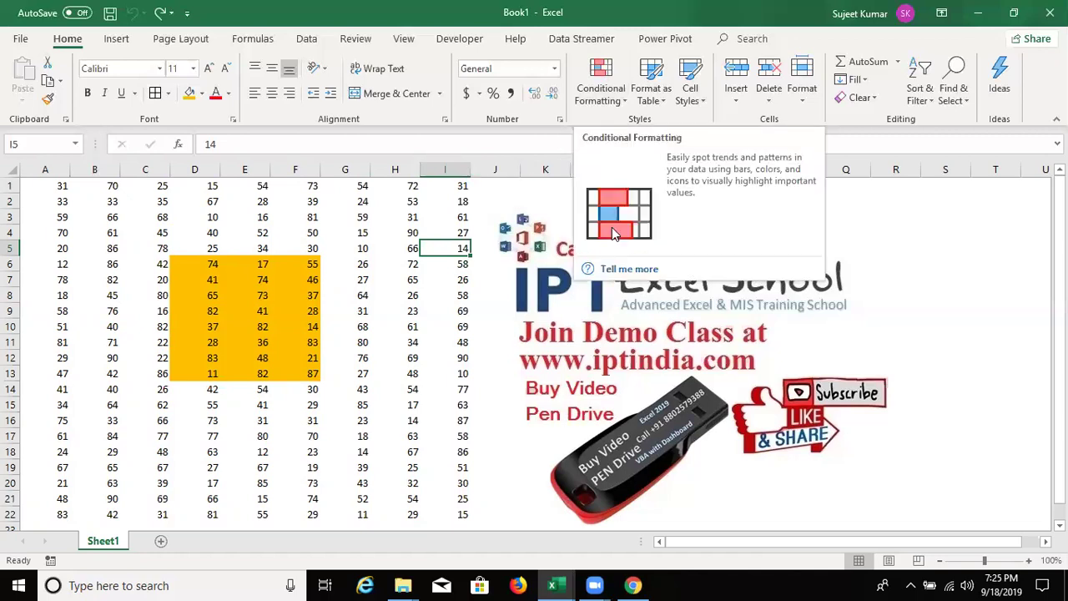
key("F1")
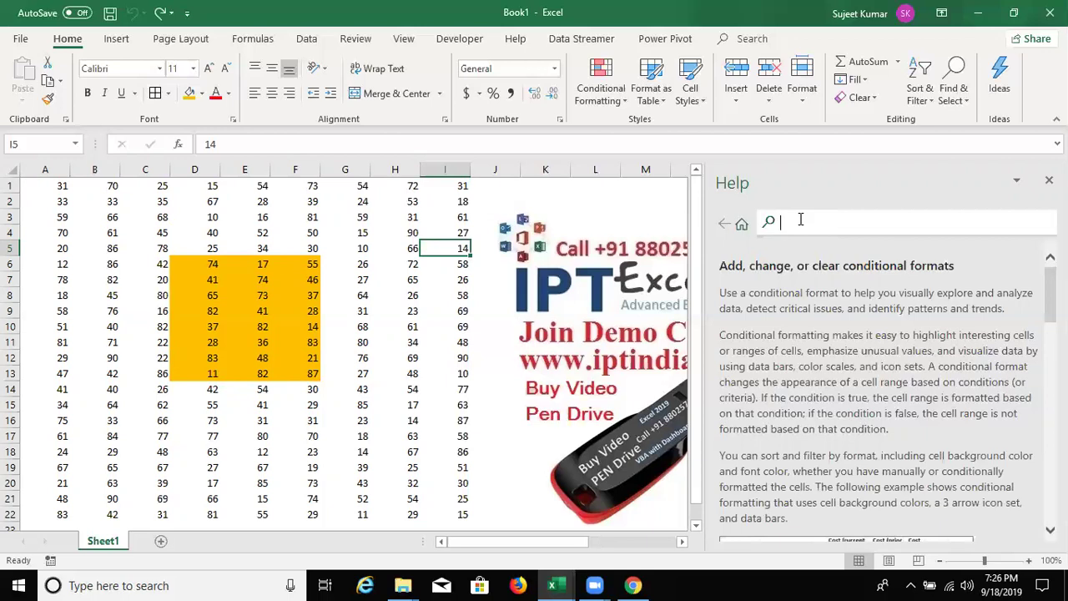
Search Help for 'limits' and open the 'Excel specifications and limits' article
type("limits")
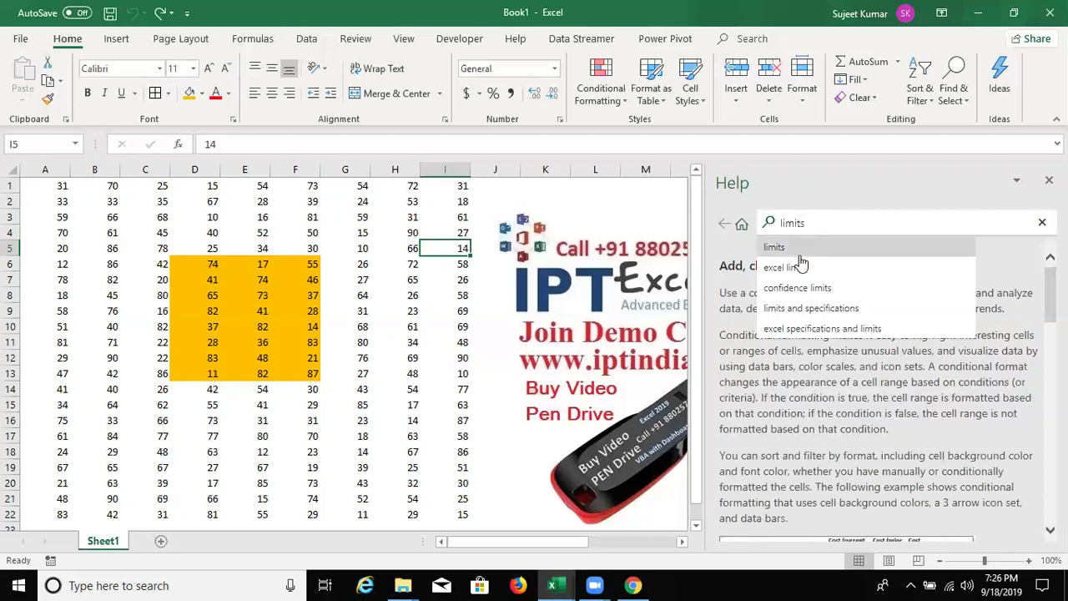
left_click(803, 267)
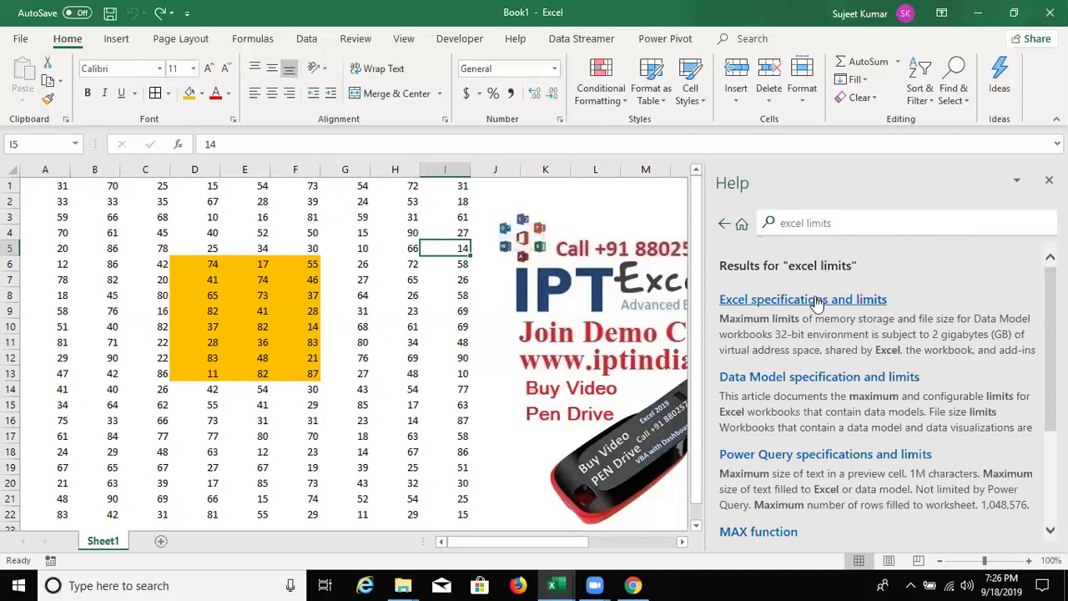
left_click(816, 300)
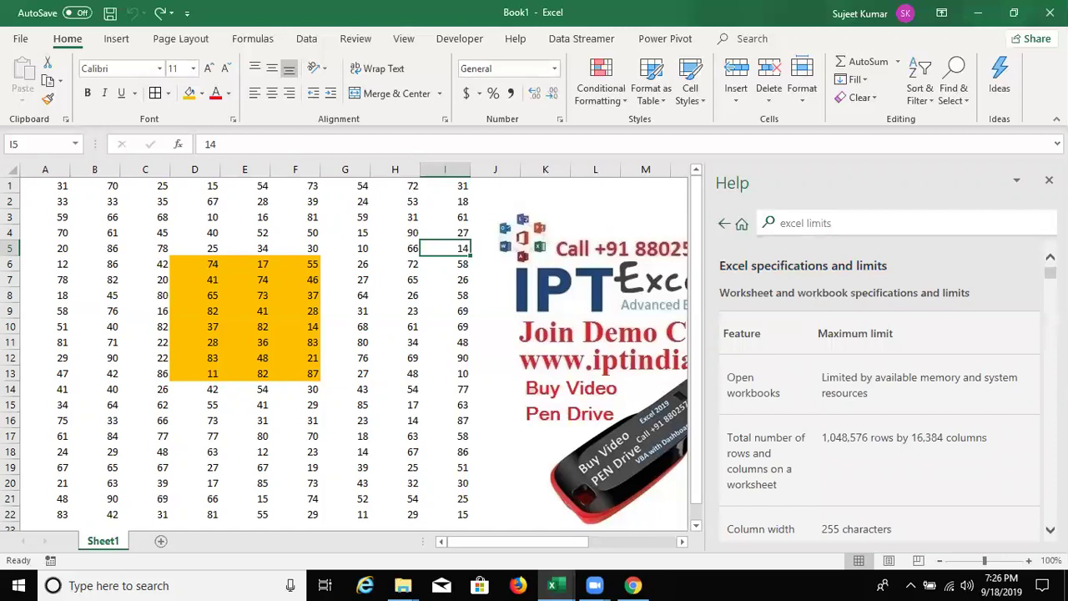
Scroll the limits table, highlighting open workbooks, the 1,048,576 by 16,384 limit and page breaks
scroll(799, 470, "down", 1)
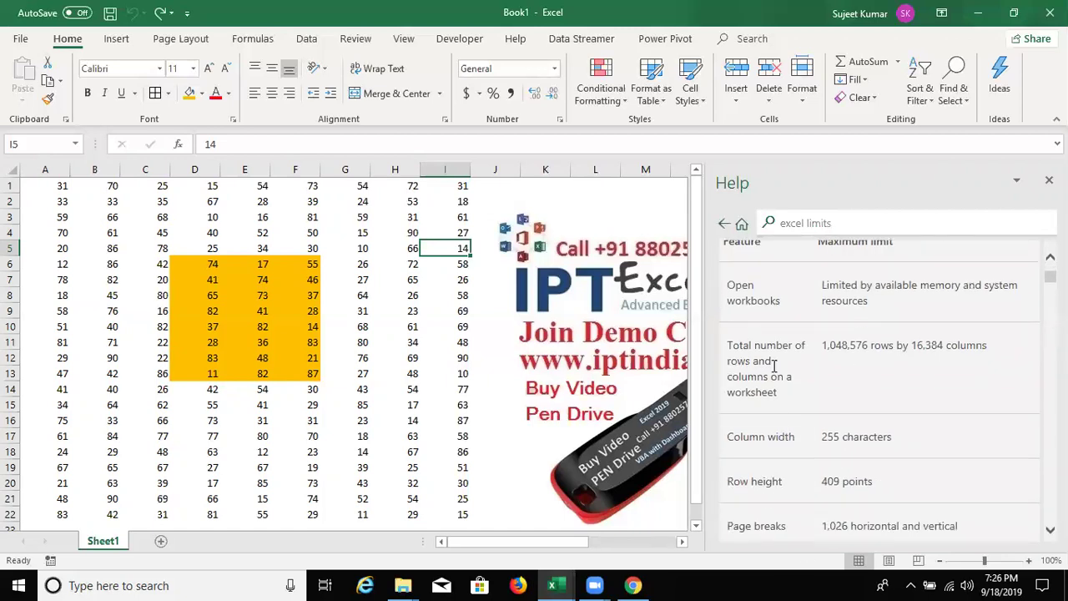
triple_click(748, 299)
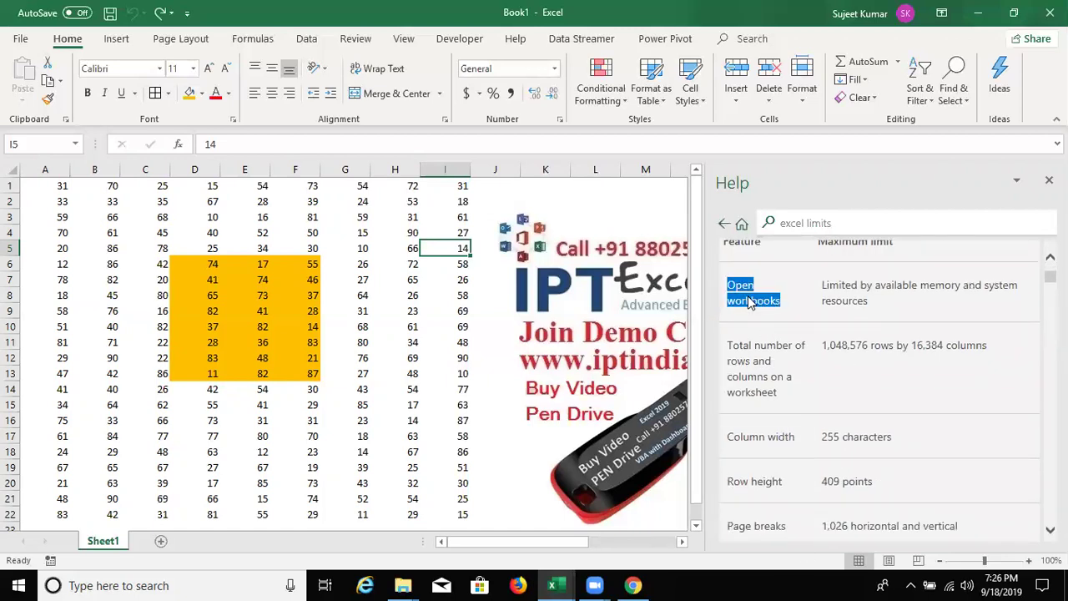
triple_click(840, 300)
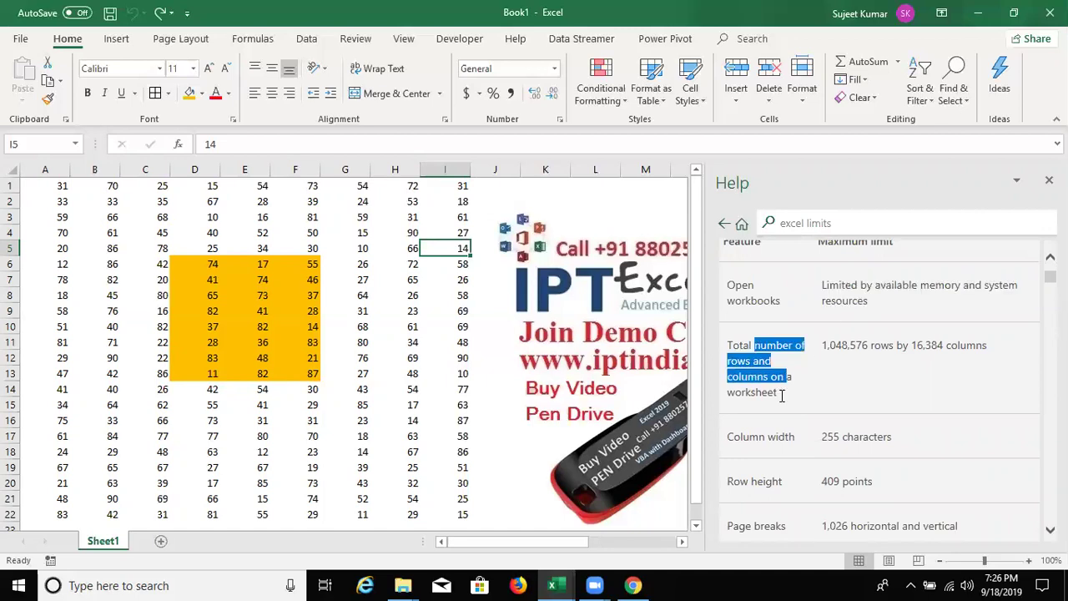
left_click_drag(757, 345, 779, 394)
double_click(758, 432)
left_click(751, 506)
double_click(754, 526)
scroll(755, 521, "down", 2)
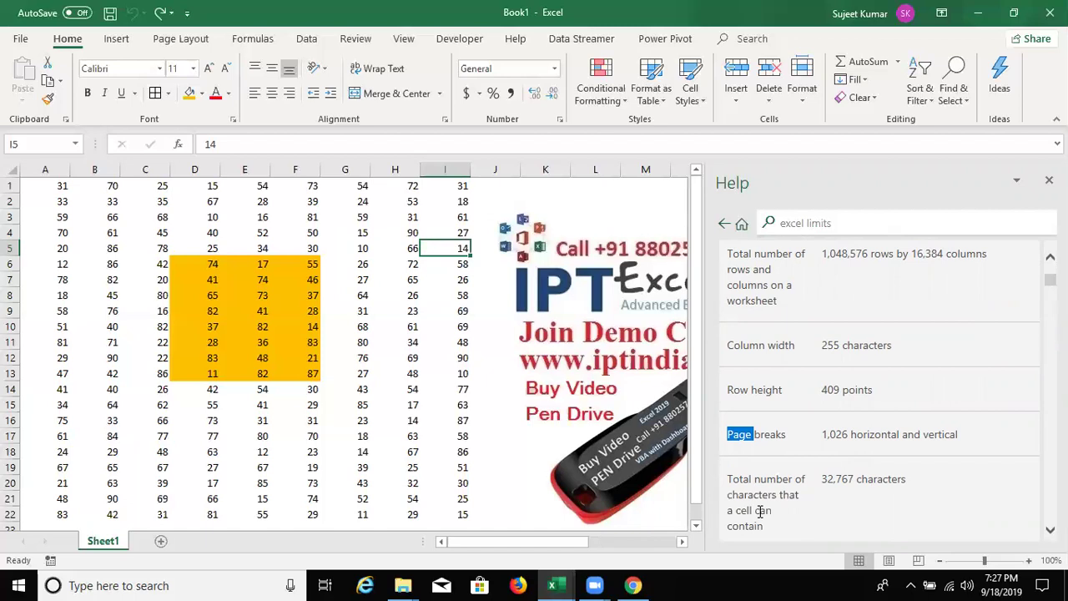
double_click(862, 222)
Search Help for 'shortcut' and open the 'Keyboard shortcuts in Excel' article
left_click(864, 227)
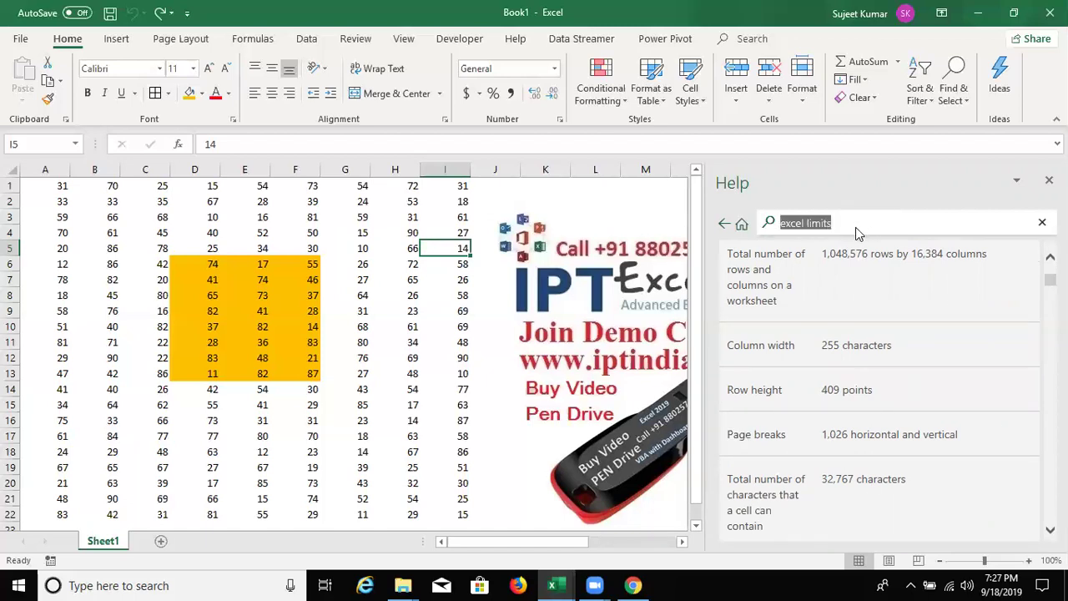
type("shortcut")
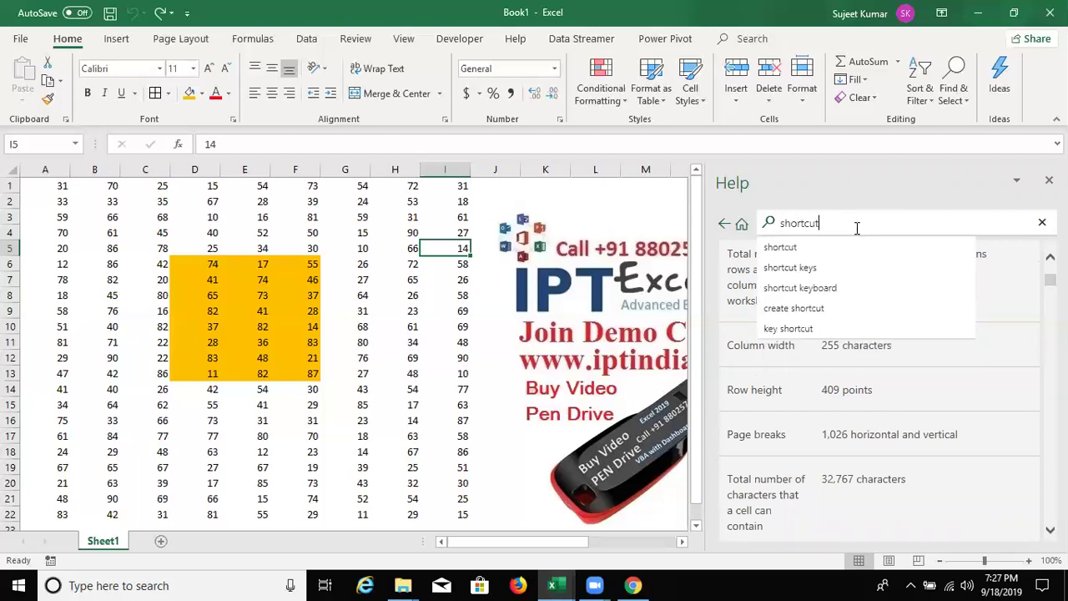
left_click(863, 247)
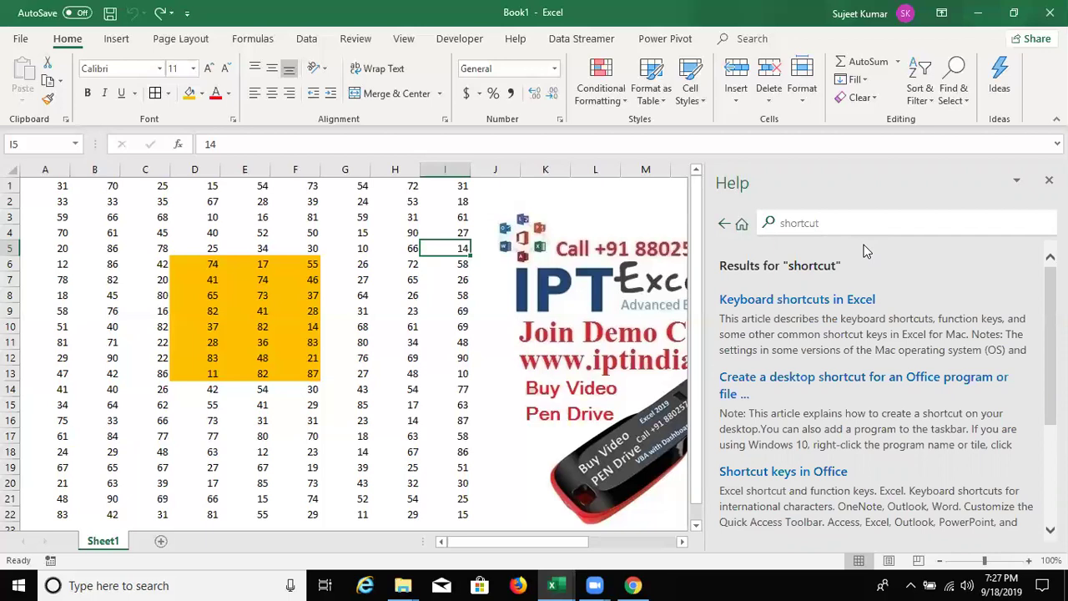
left_click(859, 302)
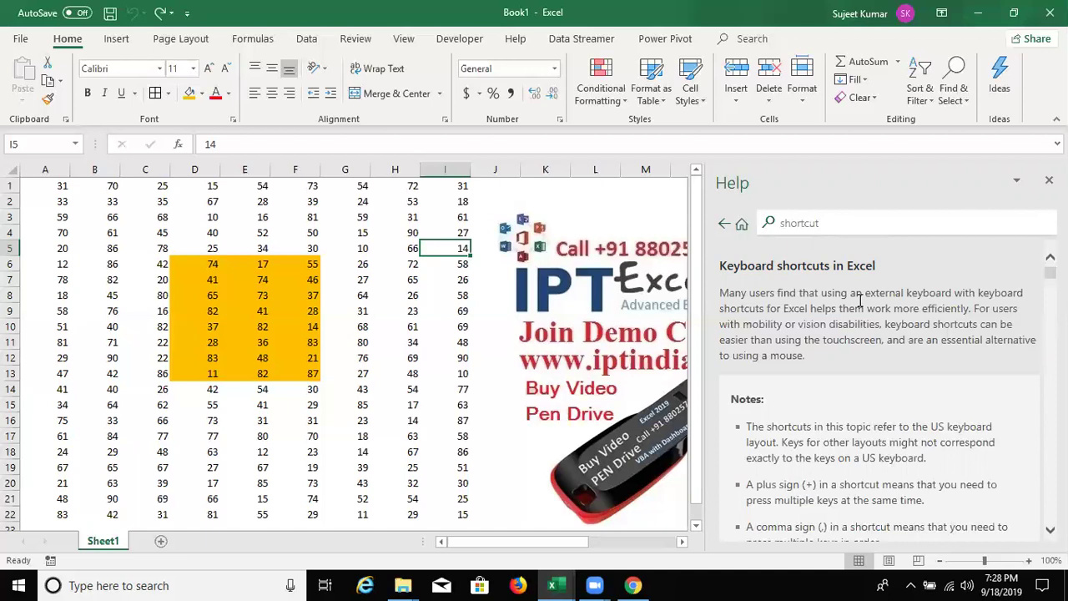
Scroll to the Frequently used shortcuts table, highlighting the Ctrl+W and Alt+H entries
scroll(915, 355, "down", 5)
scroll(915, 361, "down", 1)
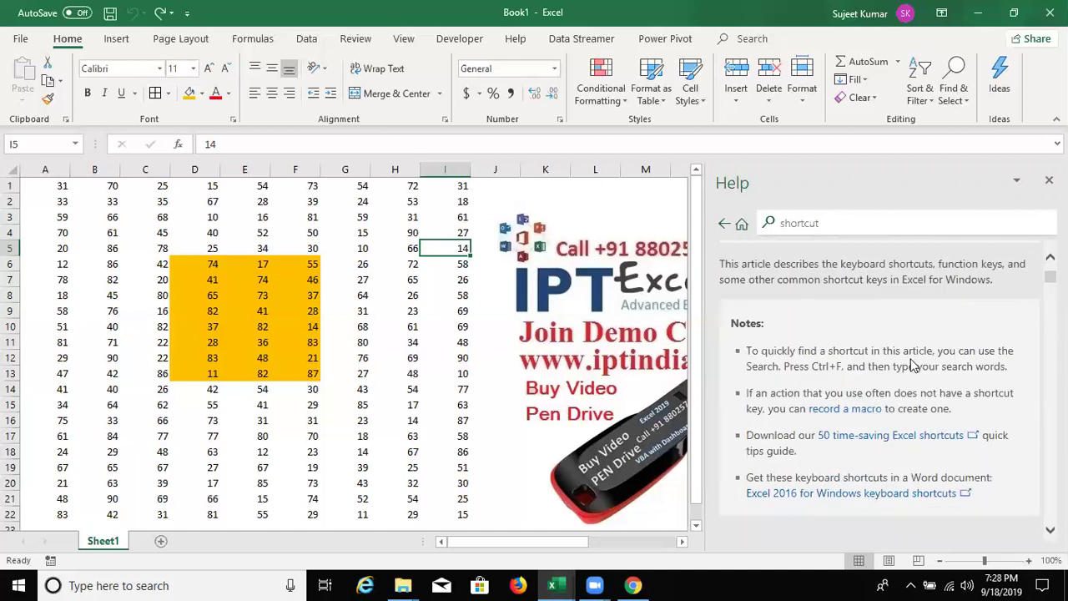
scroll(912, 361, "down", 3)
scroll(913, 361, "down", 3)
scroll(912, 363, "down", 4)
scroll(912, 364, "down", 3)
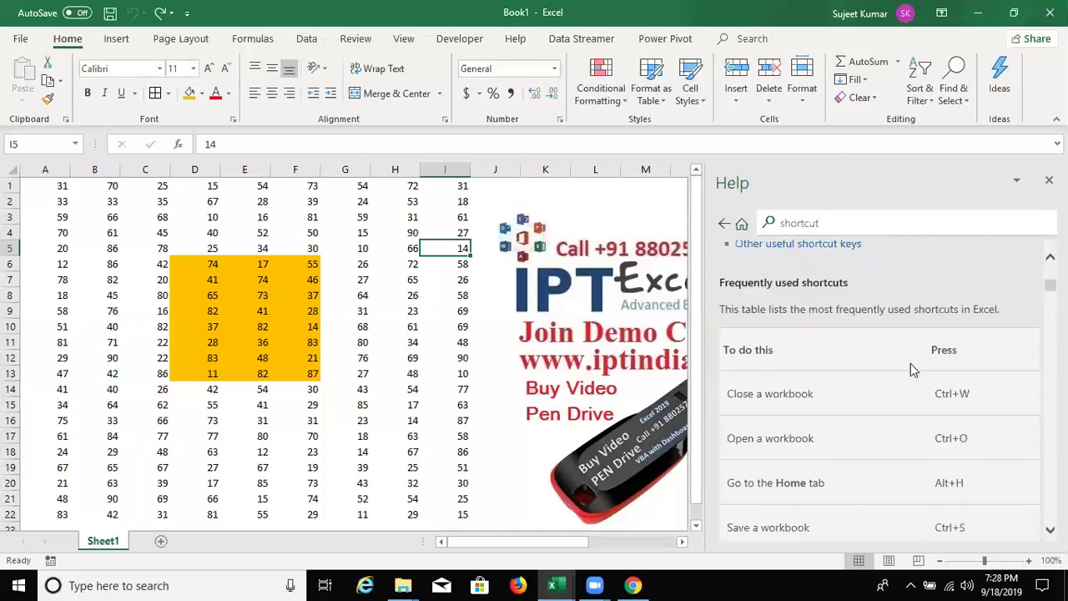
scroll(907, 375, "down", 1)
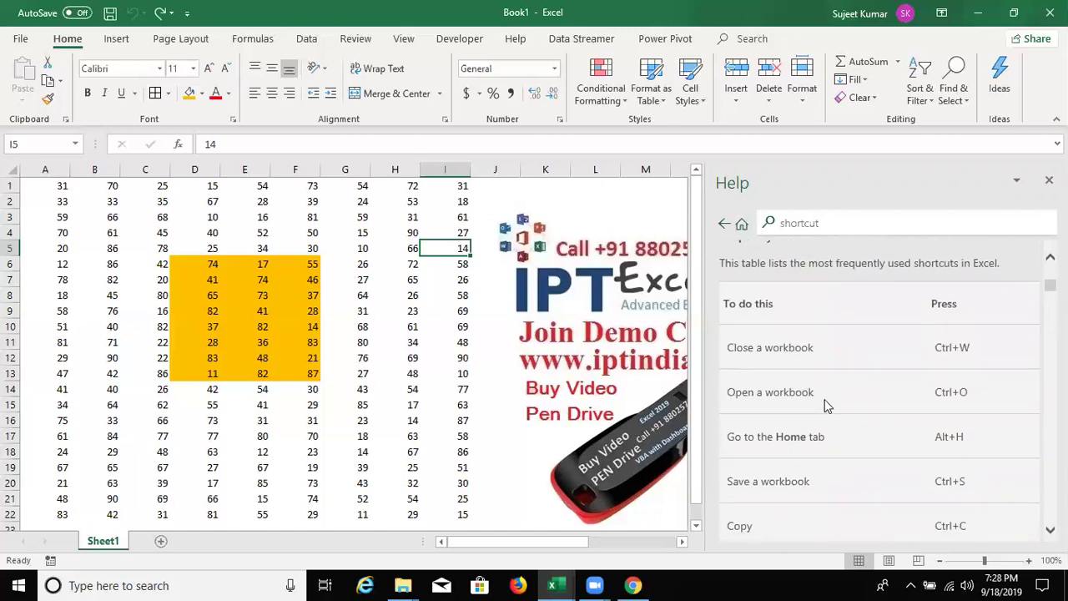
double_click(952, 347)
double_click(941, 437)
left_click_drag(939, 442, 932, 436)
scroll(968, 436, "down", 5)
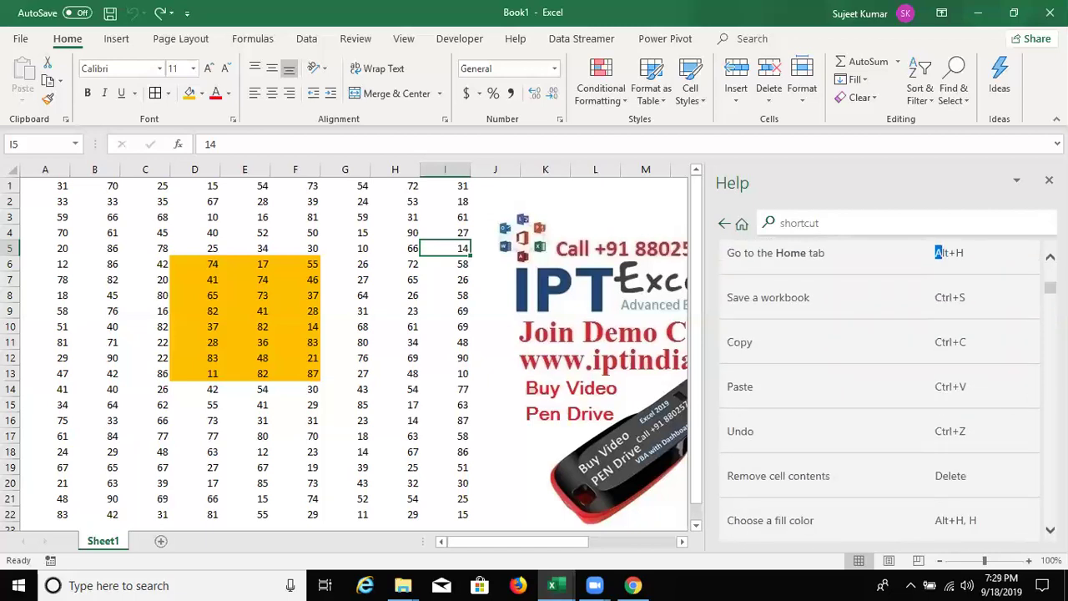
Close the Help pane and right-click cell D4 for its context menu
left_click(1049, 179)
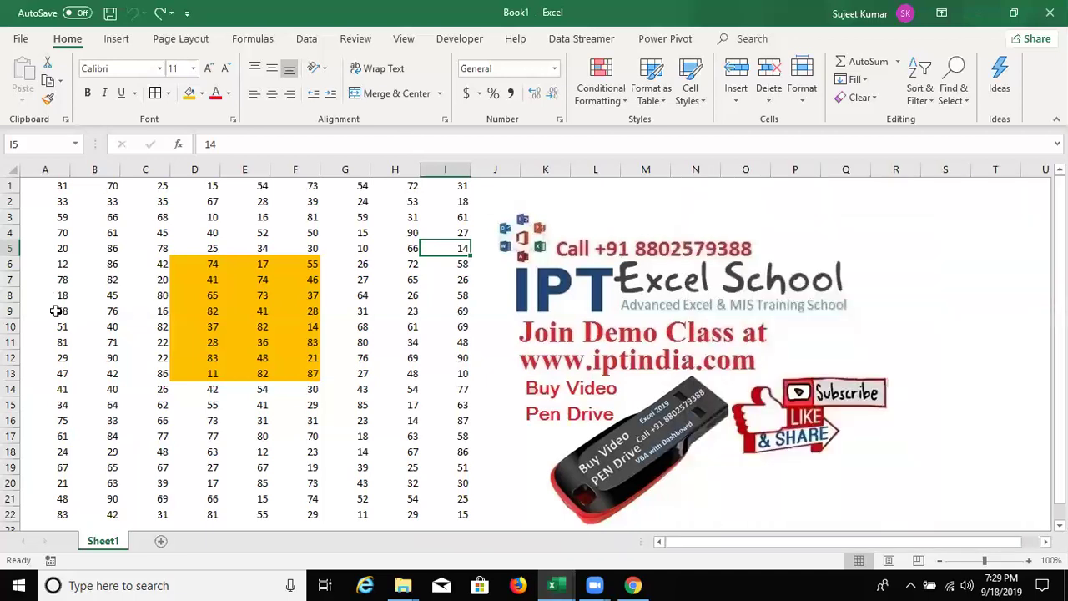
left_click(197, 231)
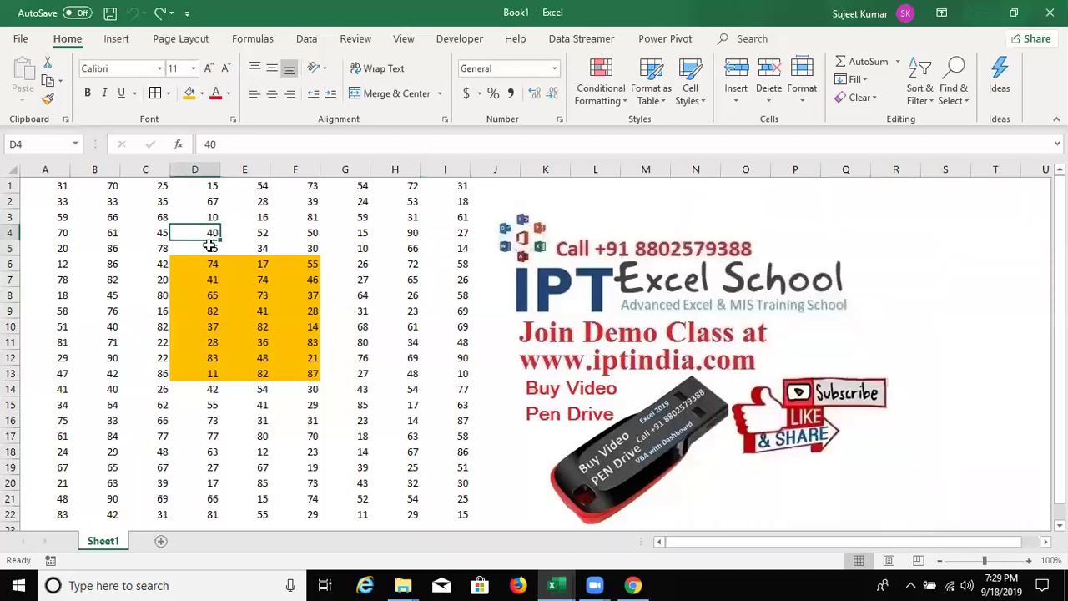
right_click(269, 233)
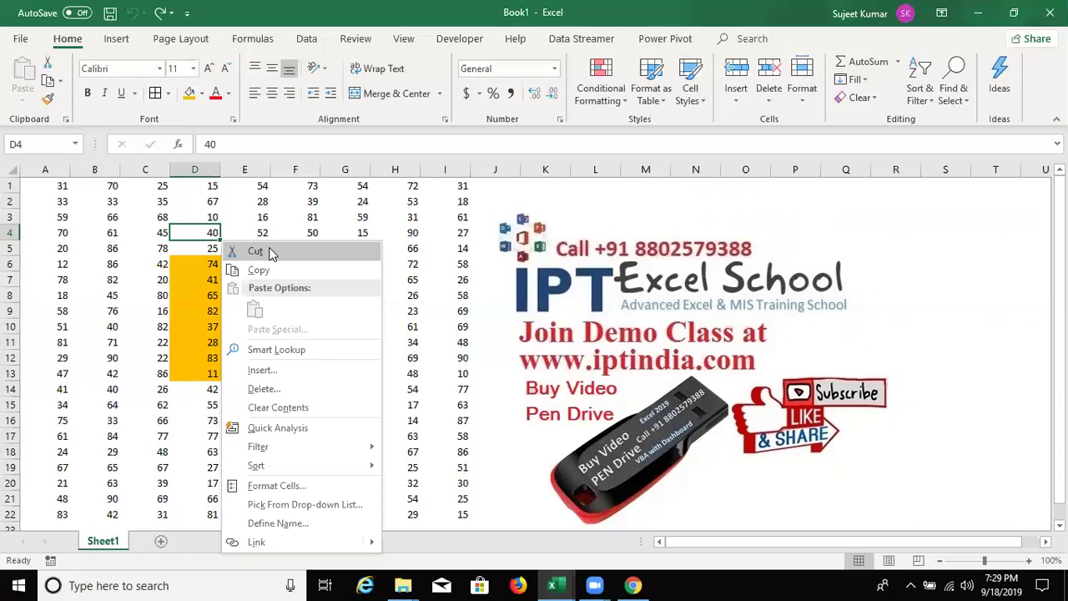
Arrow through D4's context menu options, then dismiss the menu with Escape
key("Down")
key("Down")
key("Down")
key("Down")
key("Down")
key("Down")
key("Down")
key("Down")
key("Up")
key("Up")
key("Up")
key("Up")
key("Up")
key("Up")
key("Up")
key("Up")
key("Up")
key("Down")
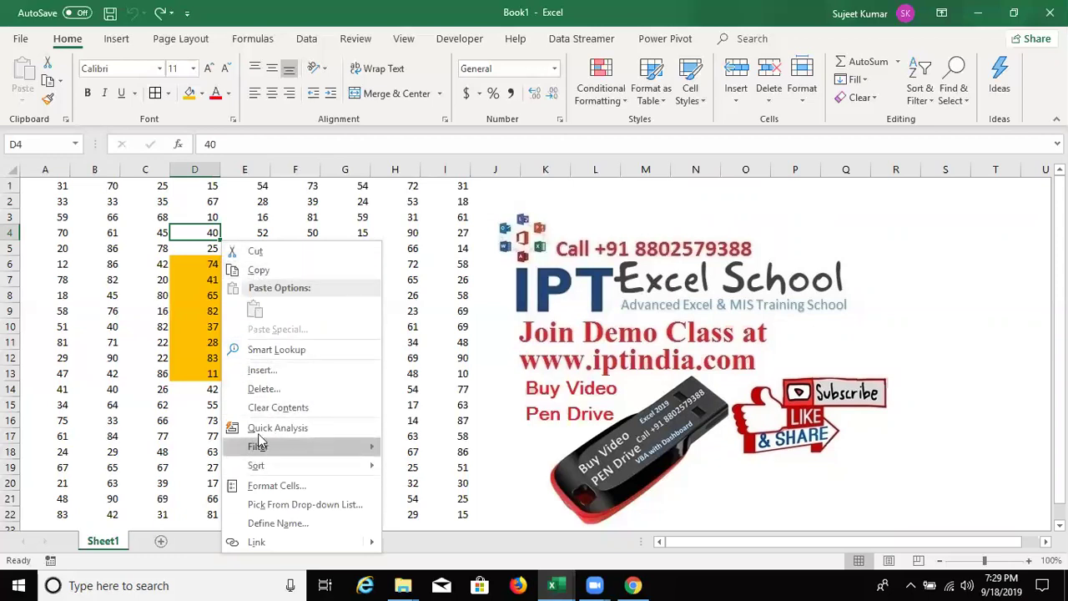
mouse_move(259, 445)
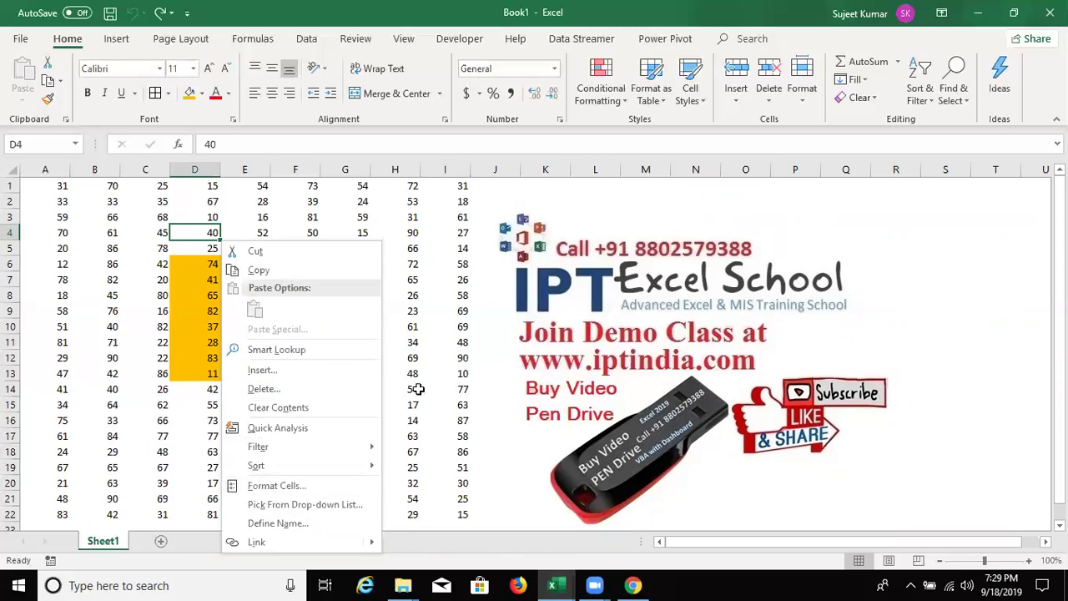
key("Escape")
Open Format Cells with Ctrl+1 and click through Alignment, Font, Border, then Number tabs
key("ctrl+1")
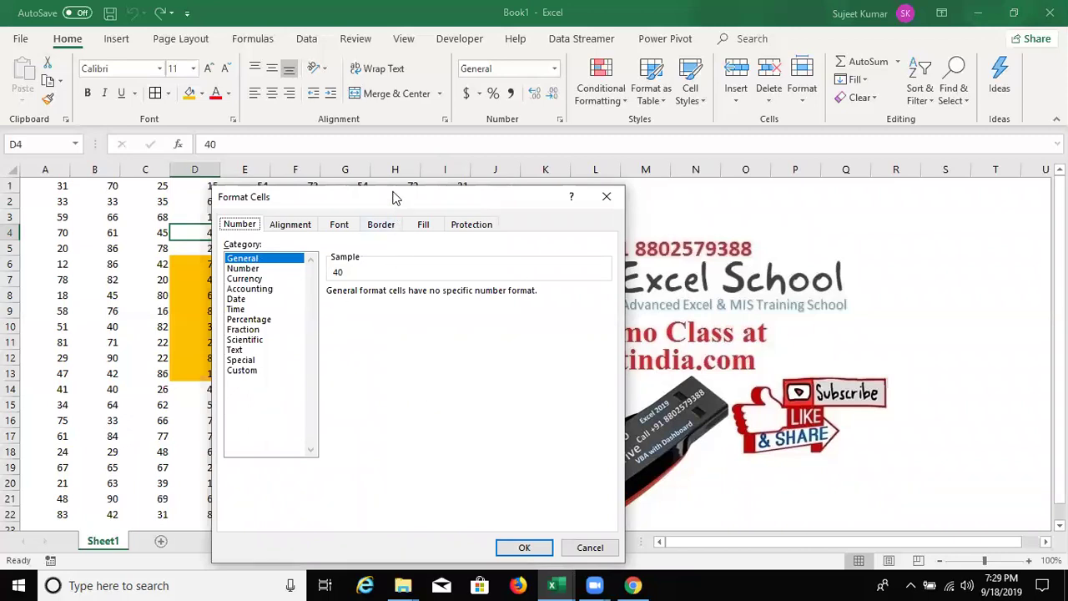
left_click_drag(397, 198, 400, 160)
left_click(292, 186)
left_click(342, 186)
left_click(383, 186)
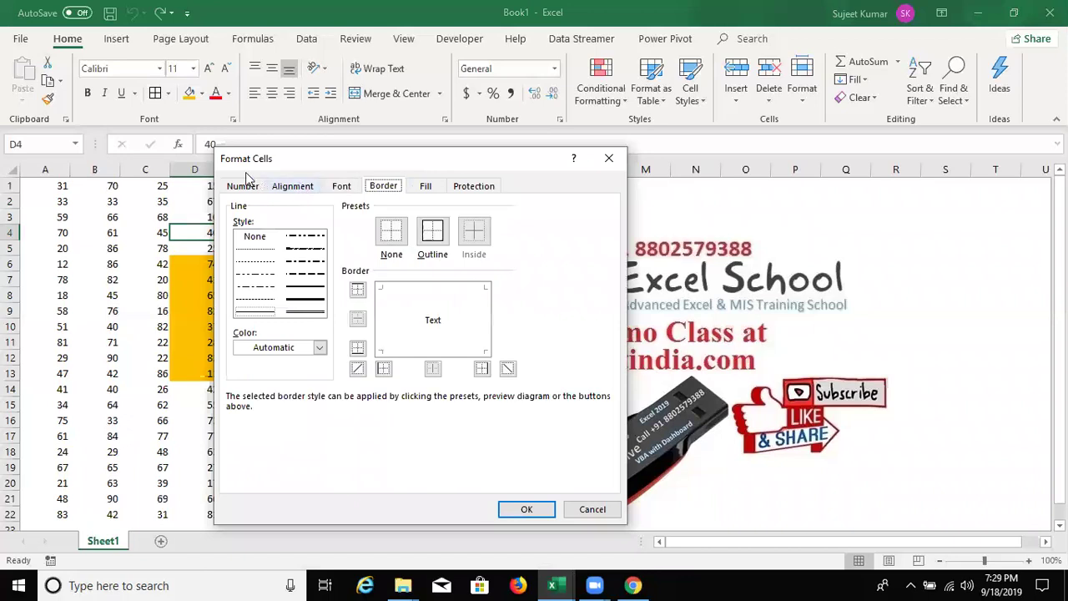
left_click(242, 186)
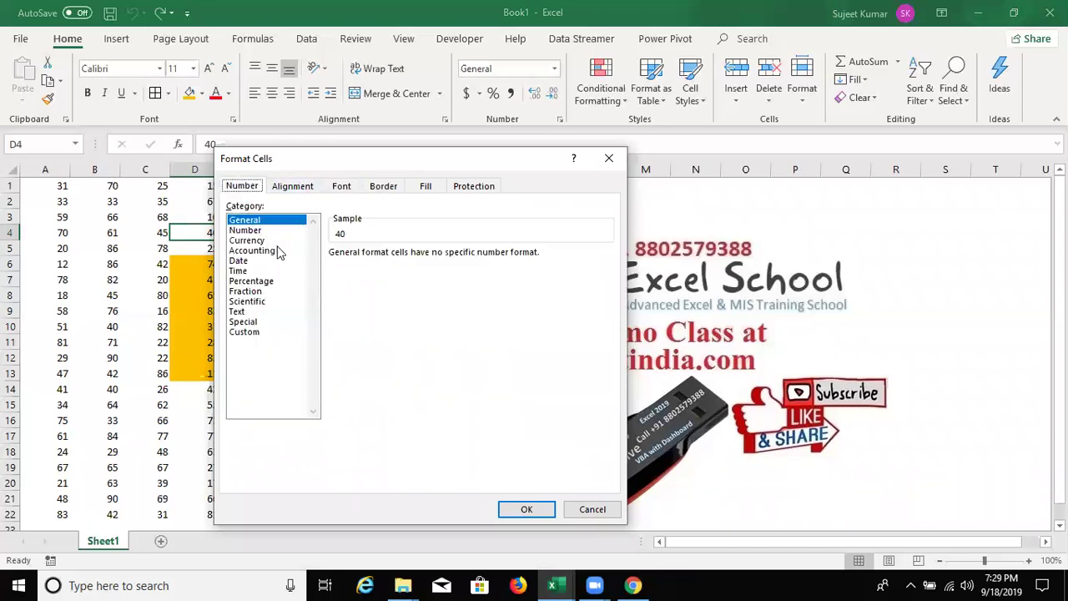
Cycle the tabs with Ctrl+Tab and Ctrl+Shift+Tab, then close the dialog unchanged
key("ctrl+Tab")
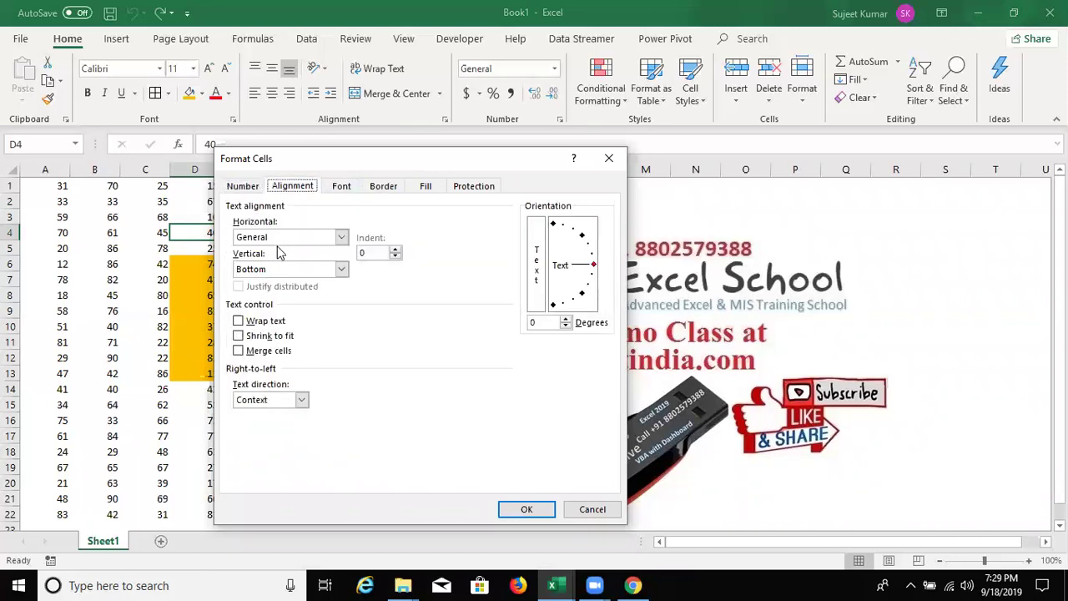
key("ctrl+Tab")
key("Tab")
key("Tab")
key("Tab")
key("Tab")
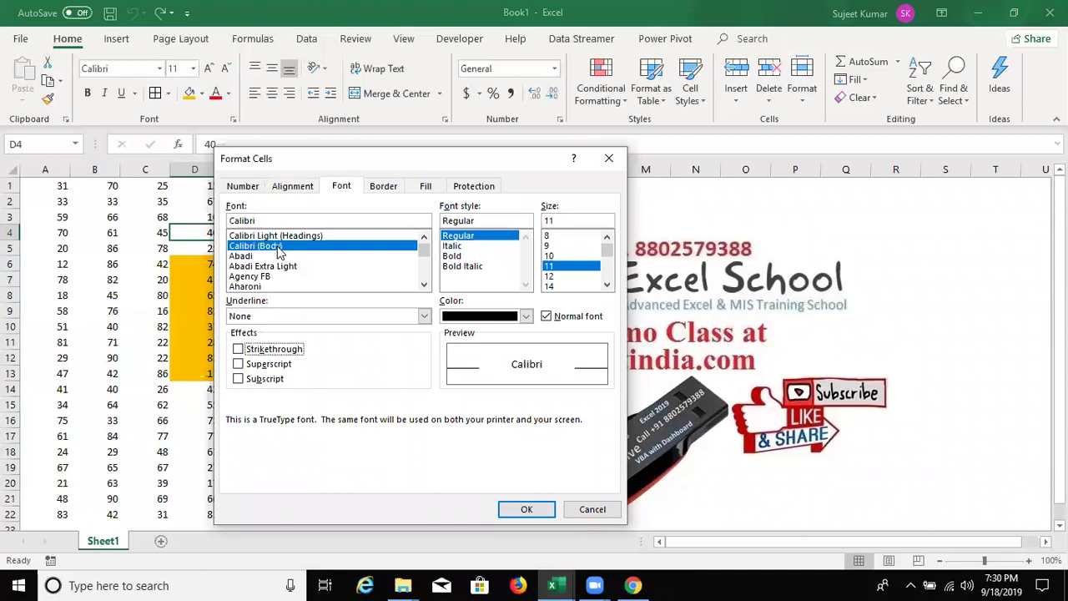
key("ctrl+Tab")
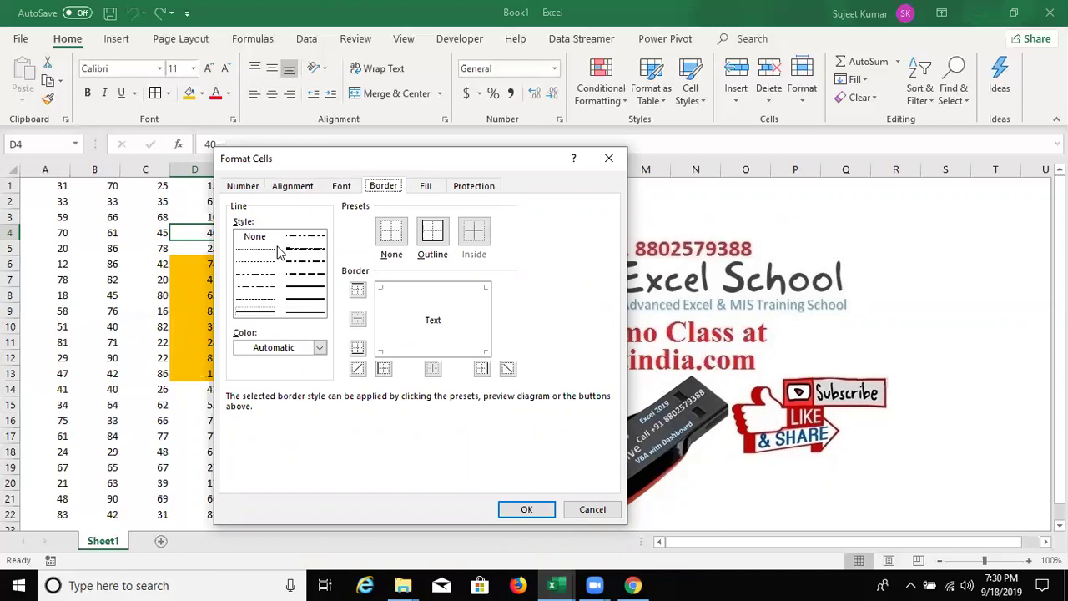
key("ctrl+shift+Tab")
key("ctrl+shift+Tab")
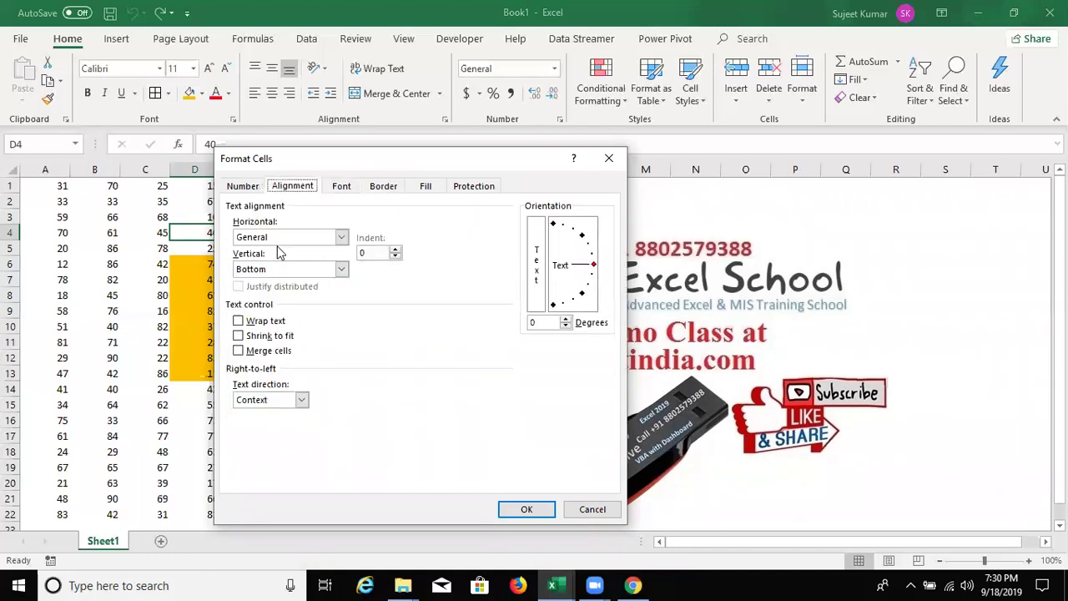
key("ctrl+Tab")
key("ctrl+Tab")
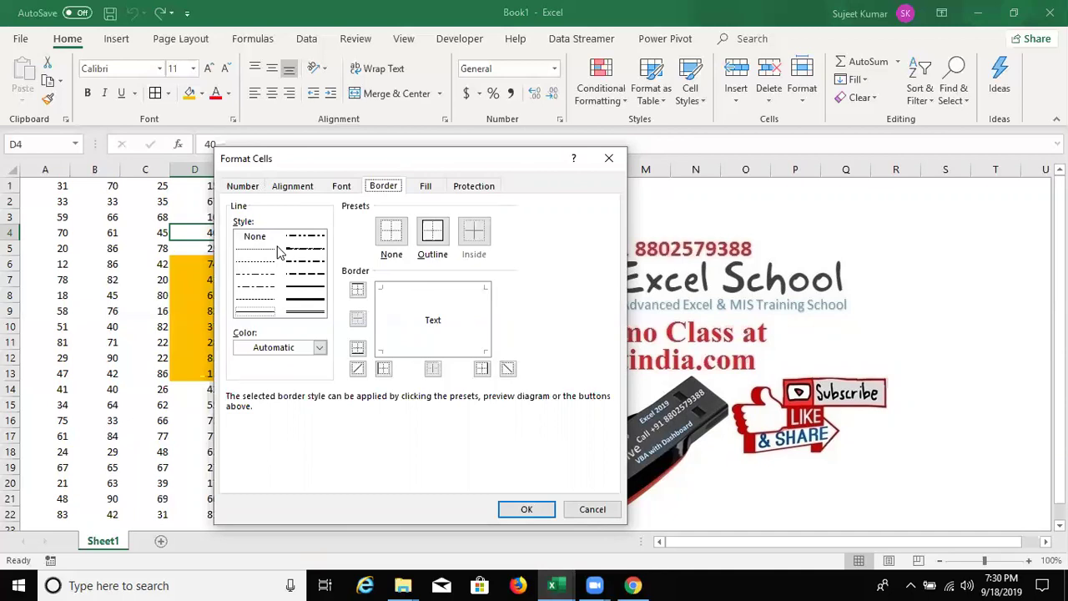
left_click(615, 158)
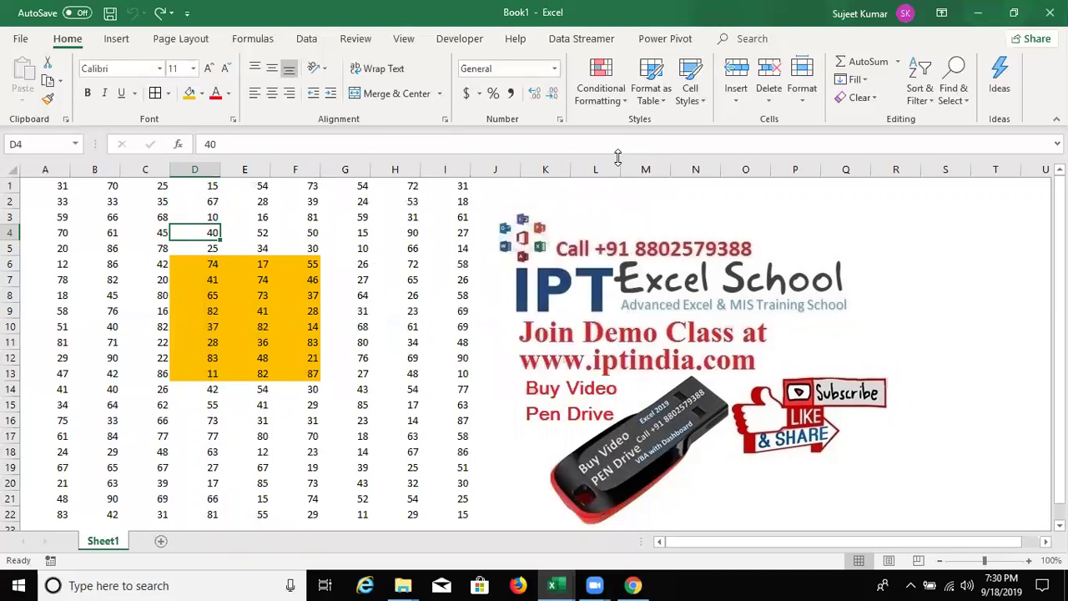
left_click(417, 234)
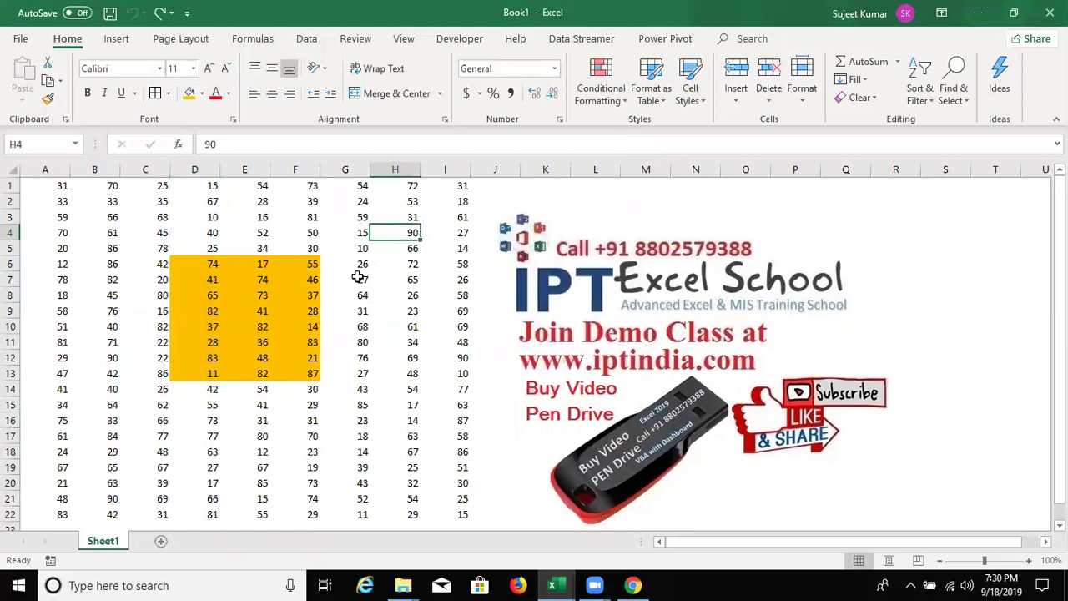
left_click_drag(257, 210, 486, 403)
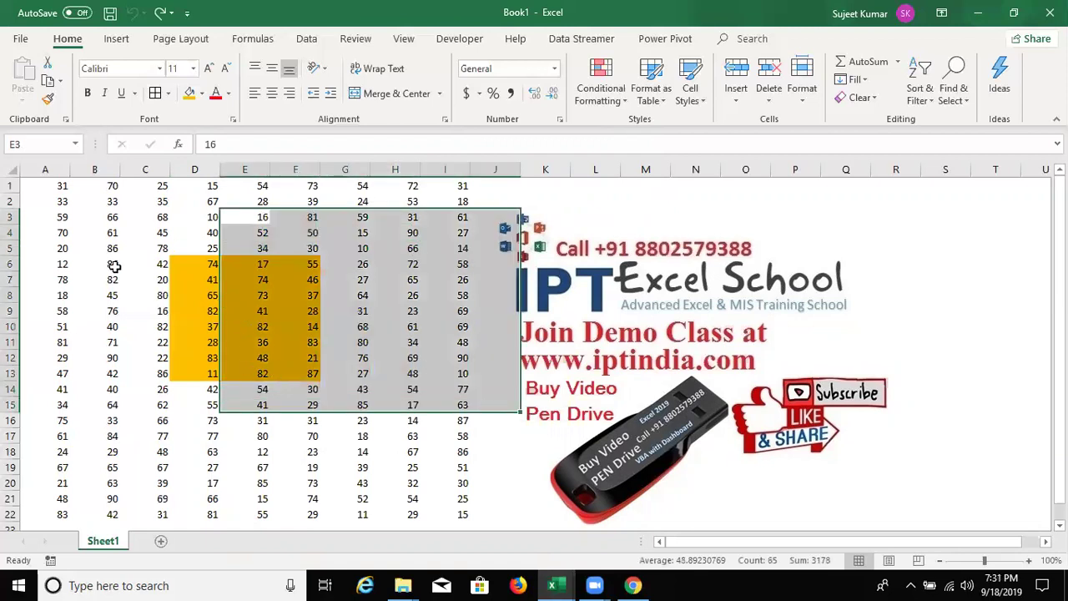
left_click(76, 220)
left_click_drag(303, 426, 396, 474)
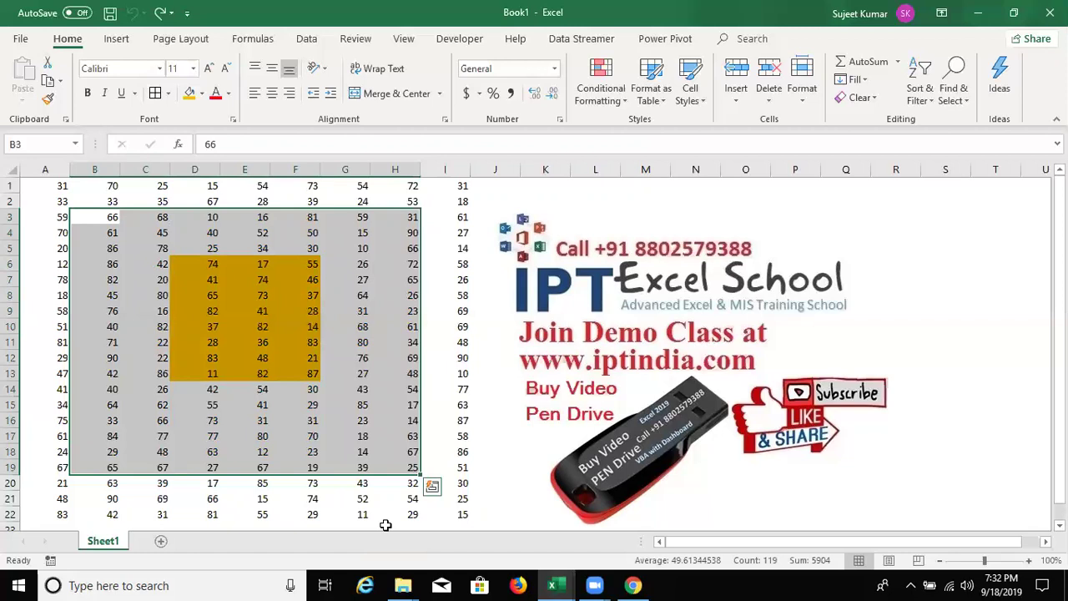
mouse_move(143, 280)
left_mouse_down()
mouse_move(319, 376)
mouse_move(393, 386)
left_mouse_up()
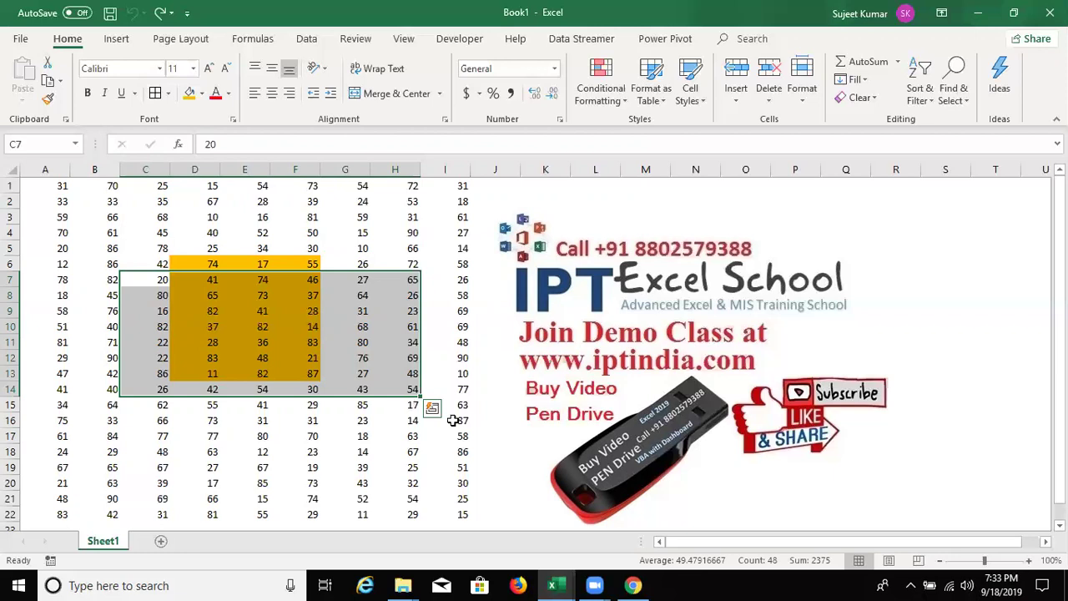
mouse_move(149, 246)
left_mouse_down()
mouse_move(368, 326)
mouse_move(362, 389)
left_mouse_up()
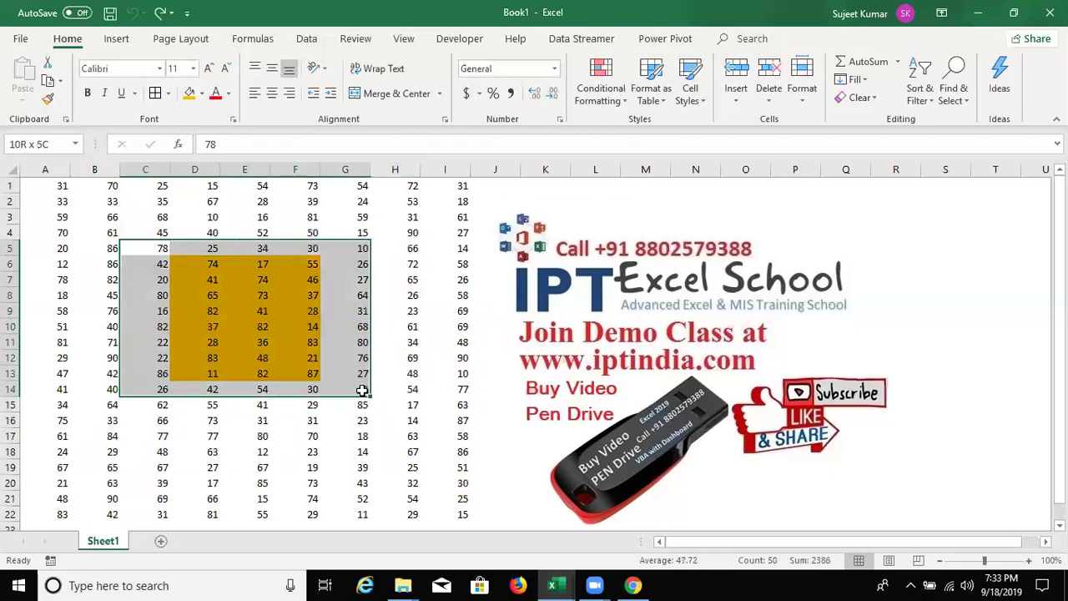
left_click_drag(362, 390, 350, 389)
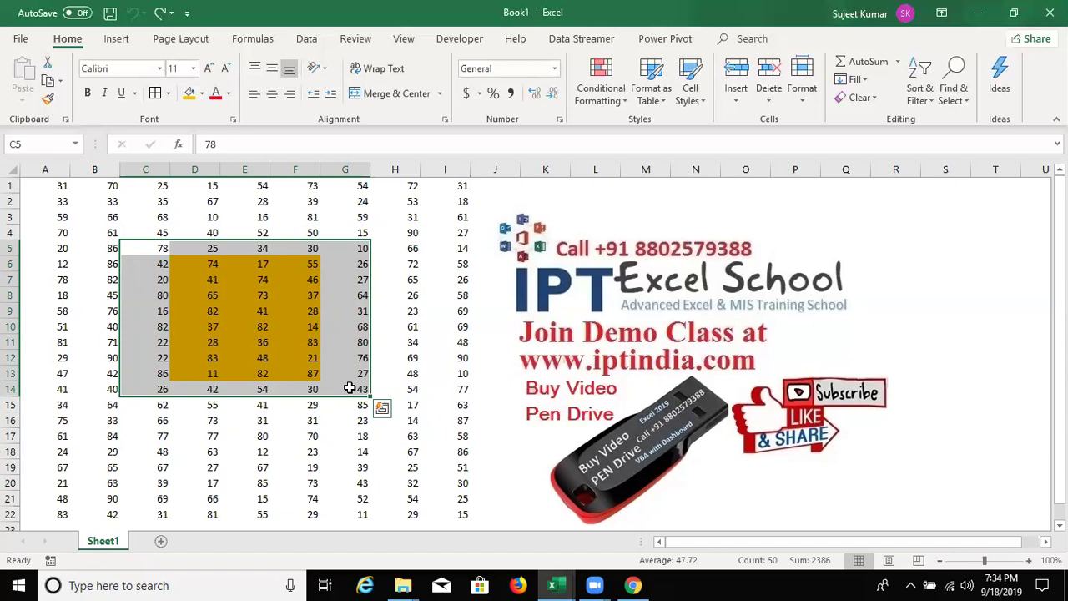
key("Right")
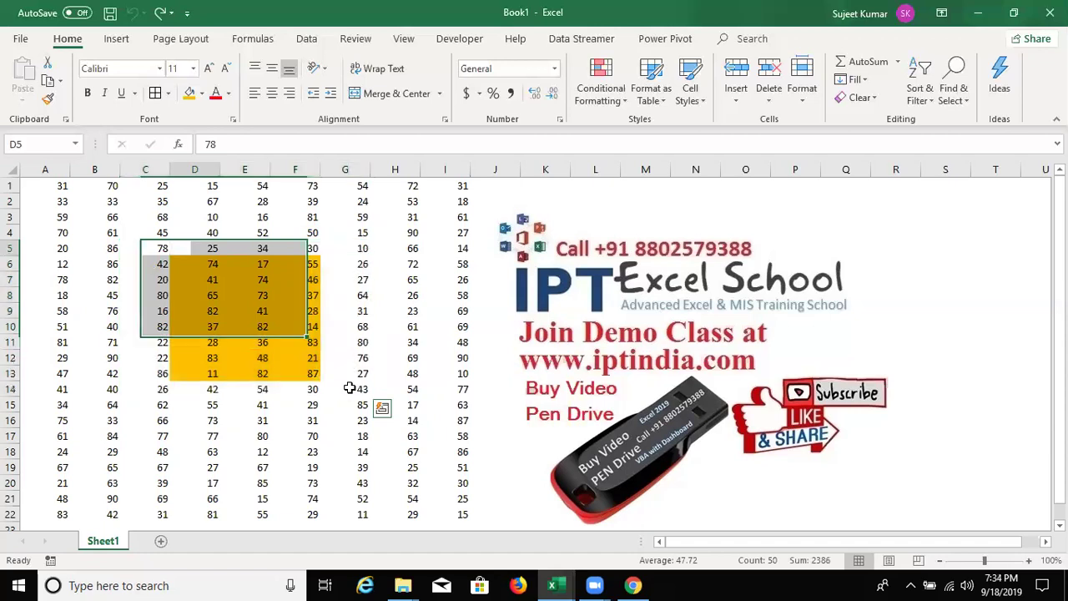
key("Right")
key("Right")
key("Right")
key("Right")
key("Right")
key("Right")
key("Right")
key("Up")
key("Up")
key("Up")
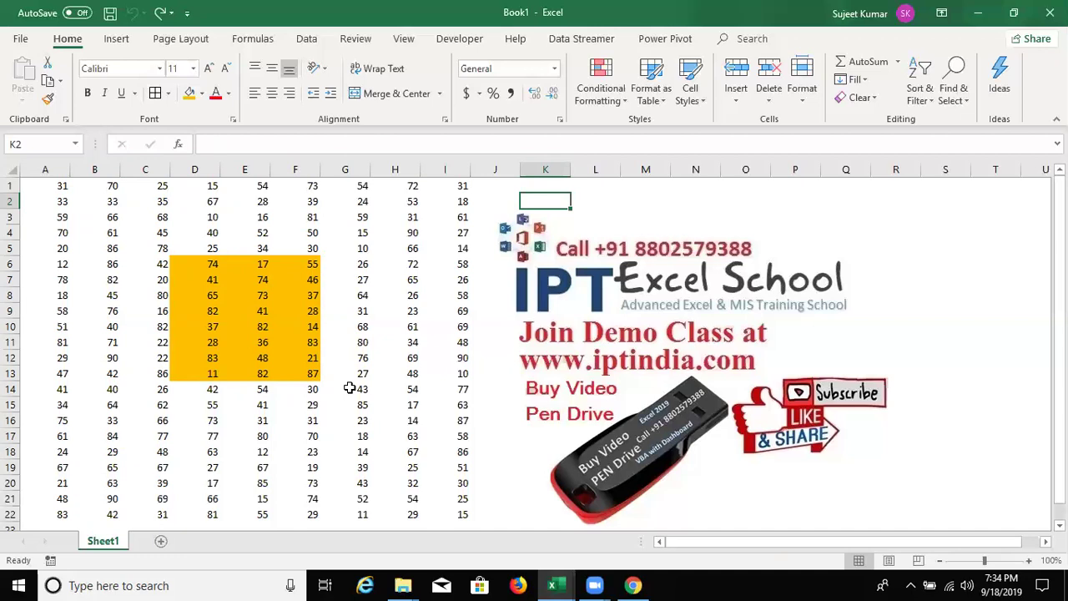
key("Left")
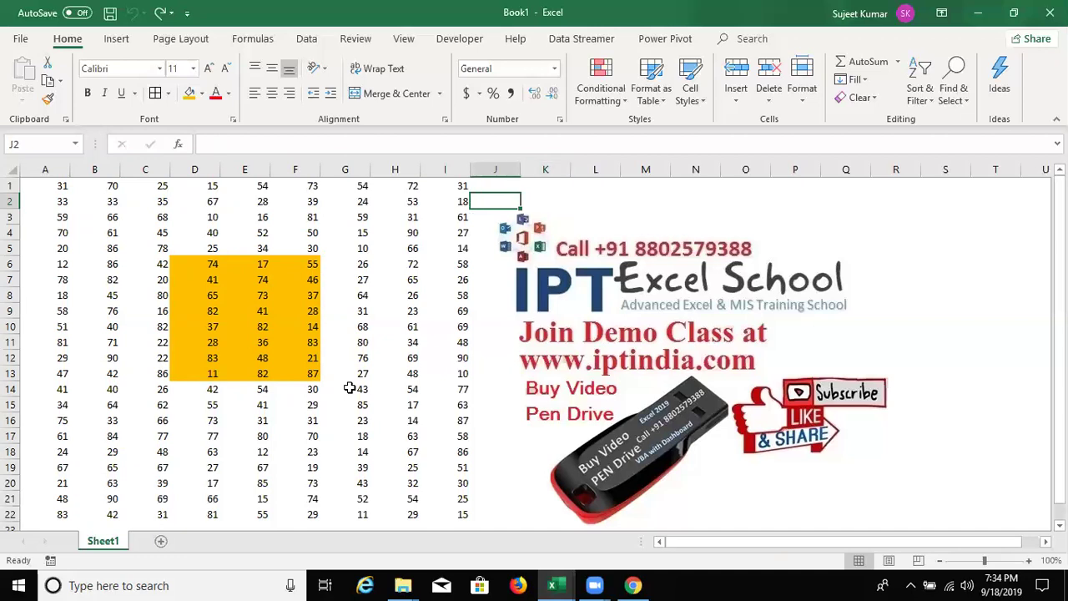
key("shift+Right")
key("shift+Right")
key("shift+Right")
key("shift+Right")
key("shift+Right")
key("shift+Right")
key("shift+Right")
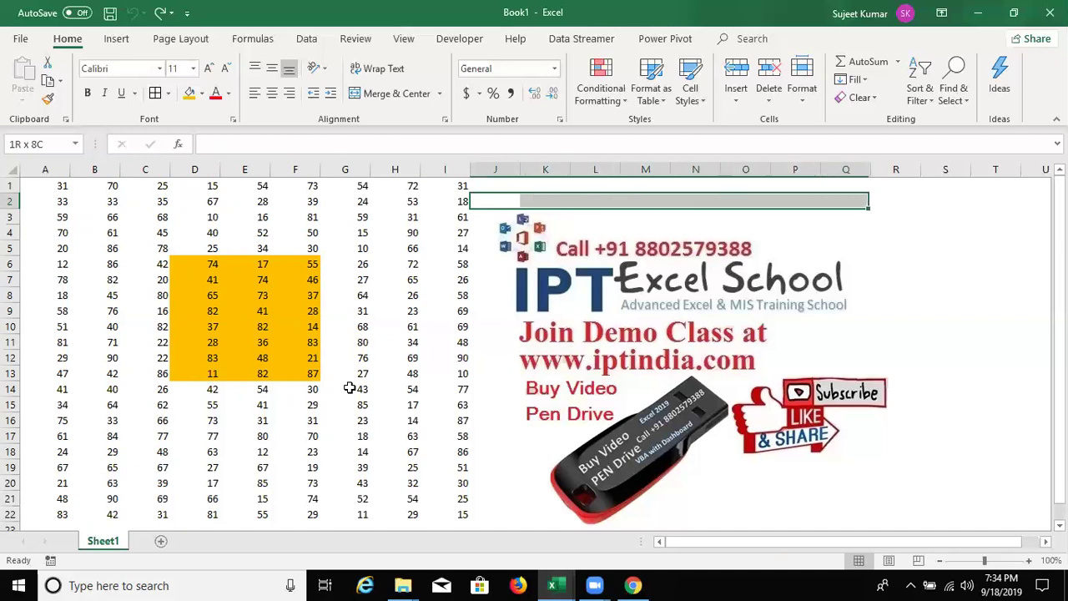
key("shift+Down")
key("shift+Down")
key("shift+Down")
key("shift+Down")
key("shift+Down")
key("shift+Down")
key("shift+Down")
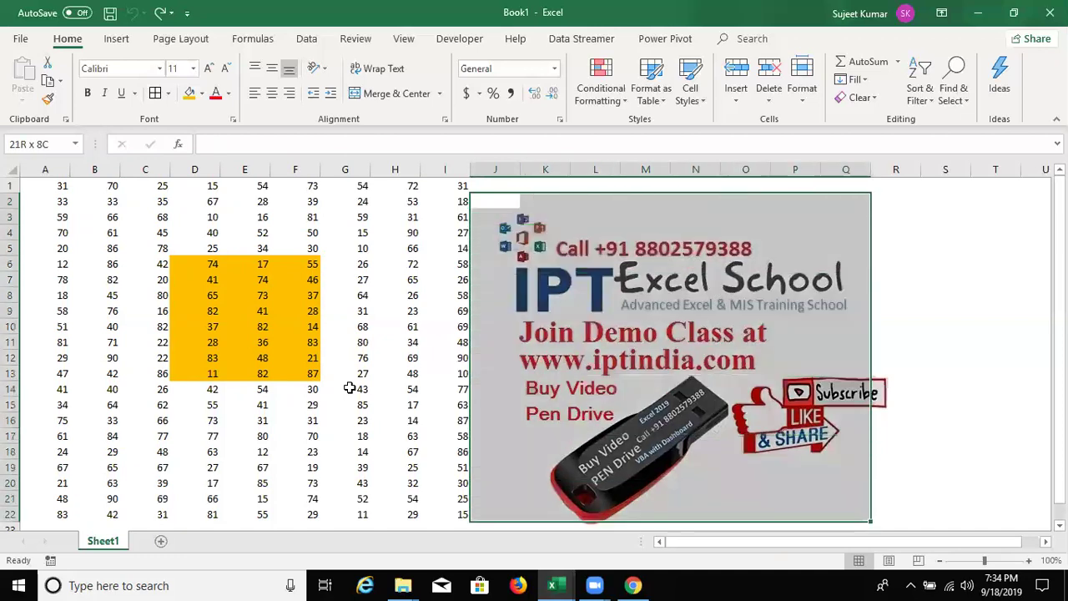
key("shift+Right")
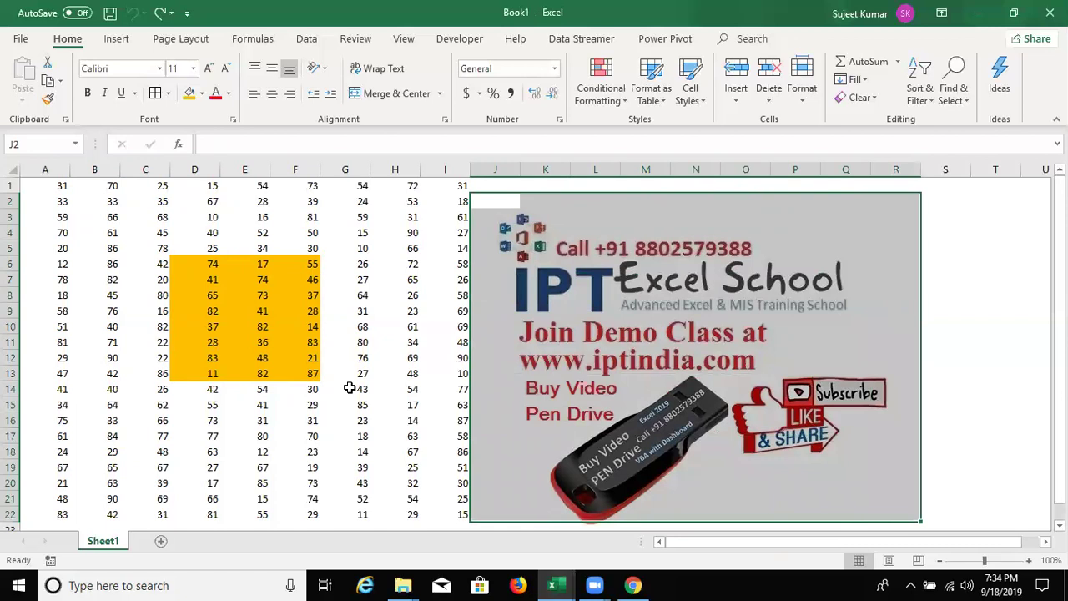
key("Up")
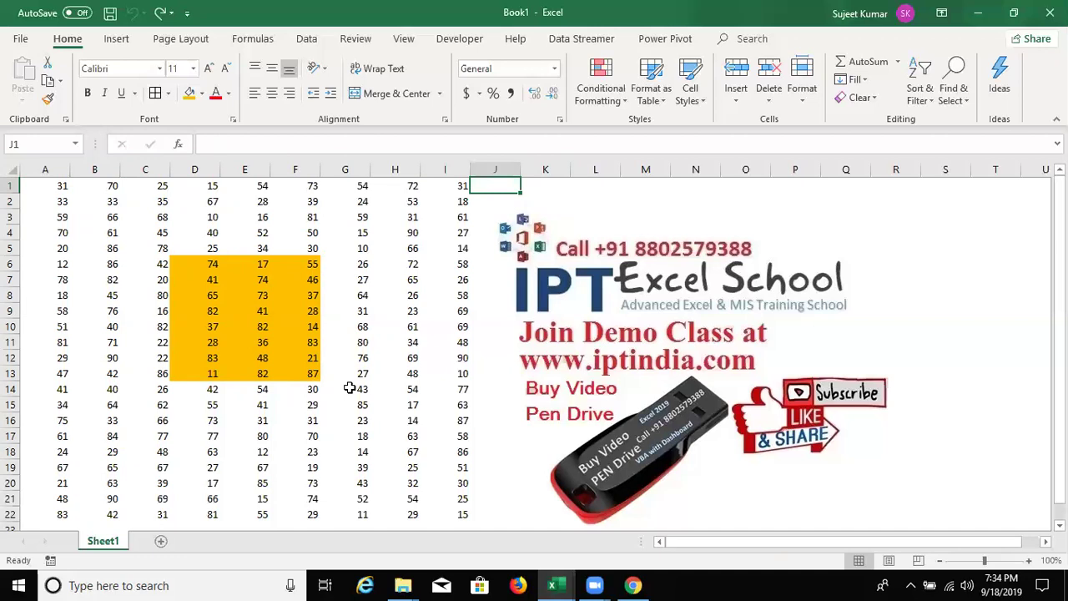
key("Left")
key("Left")
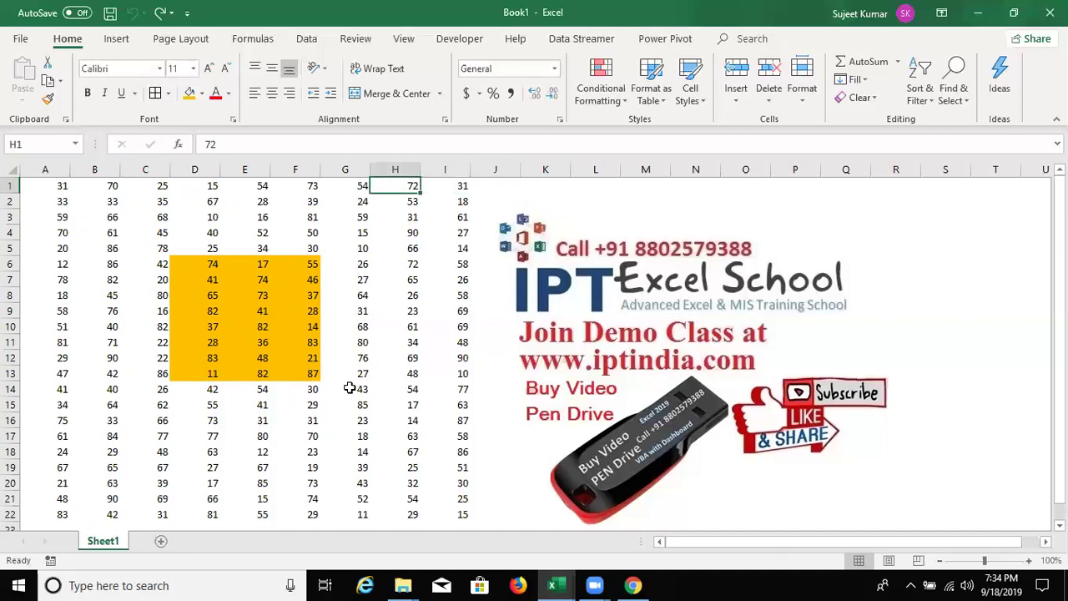
key("Home")
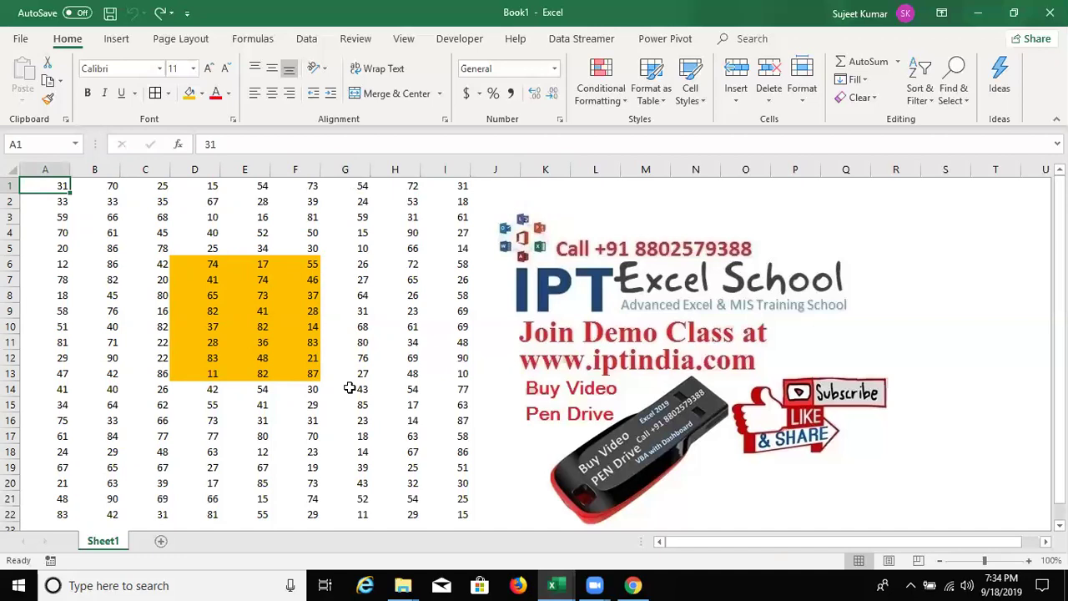
key("ctrl+shift+Right")
key("ctrl+shift+Down")
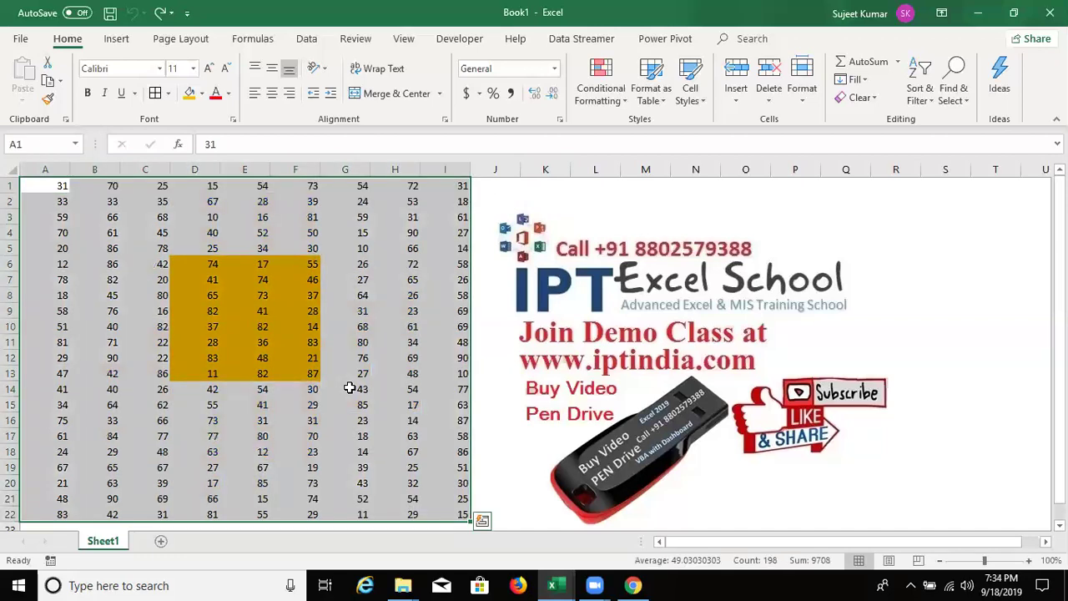
key("ctrl+Home")
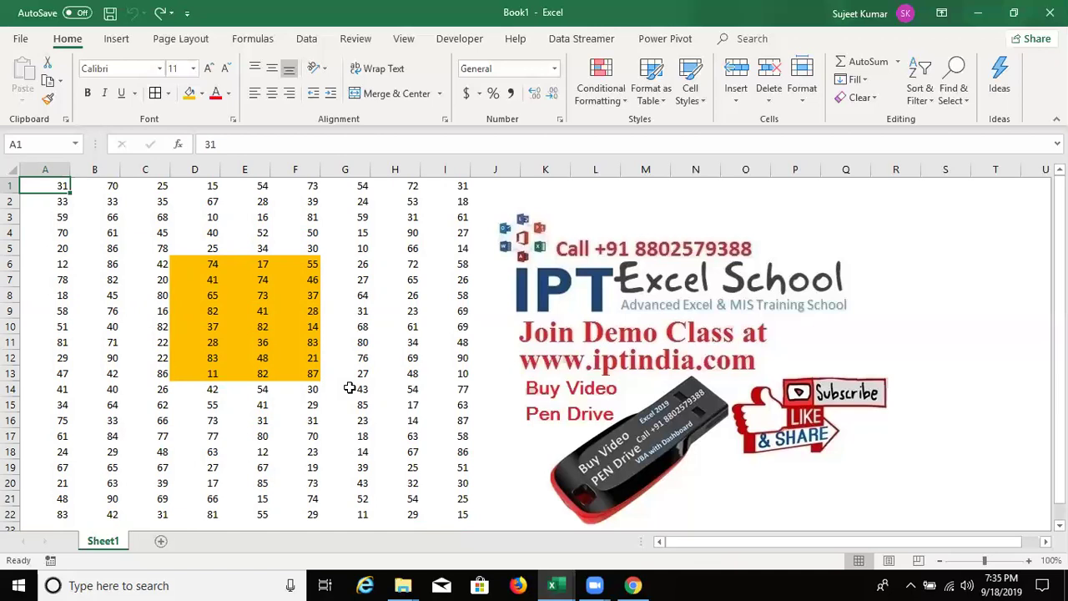
Move to C6, extend the selection along row 6, then show the desktop with Windows+D
key("Right")
key("Right")
key("Down")
key("Down")
key("Down")
key("Down")
key("Down")
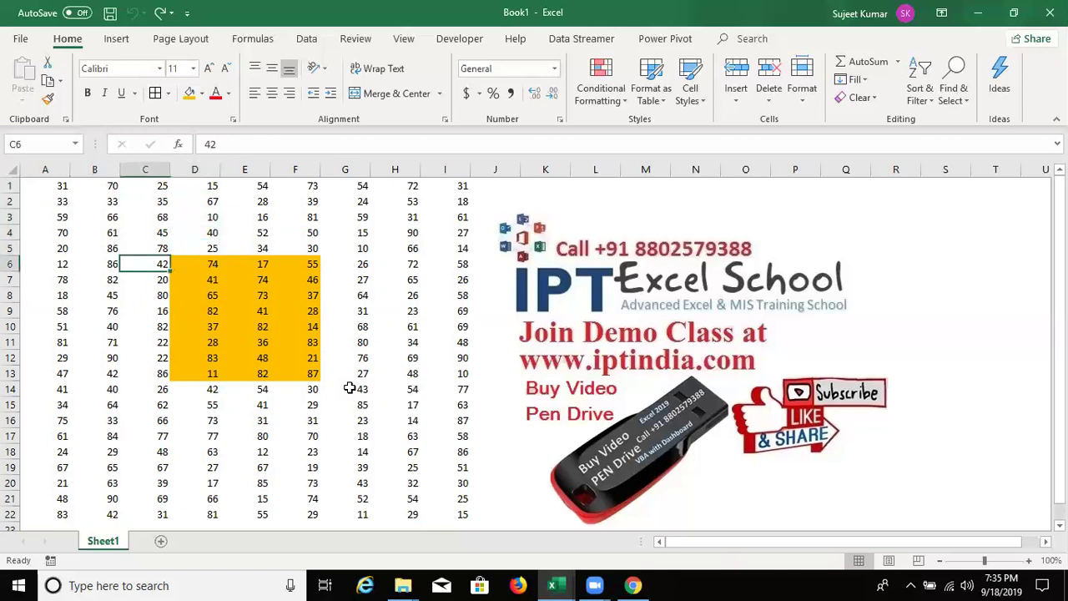
key("shift+Right")
key("shift+Right")
key("shift+Right")
key("shift+Right")
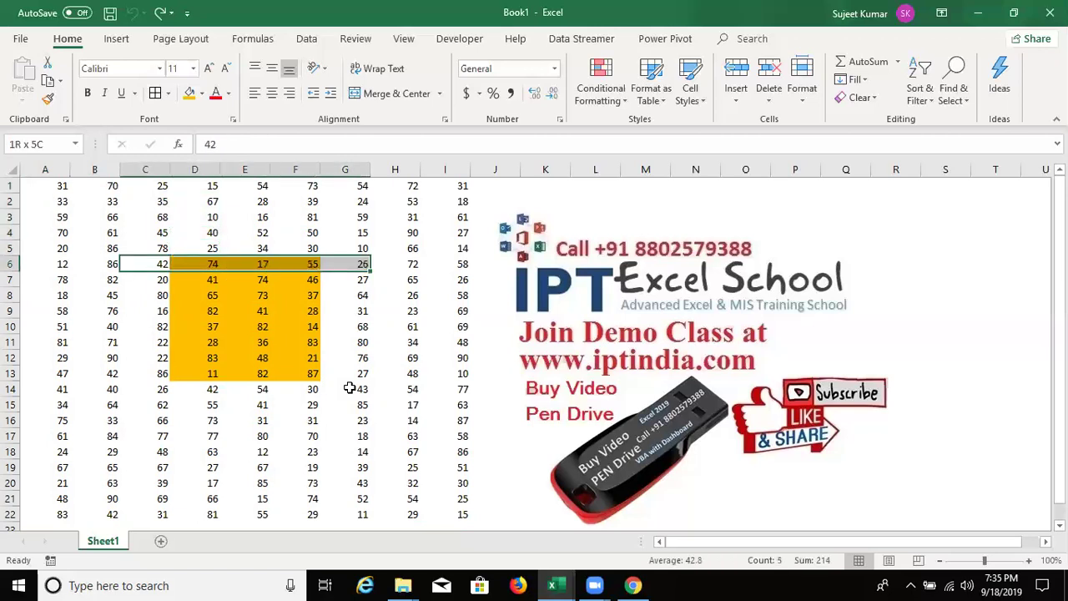
key("shift+Right")
key("super+d")
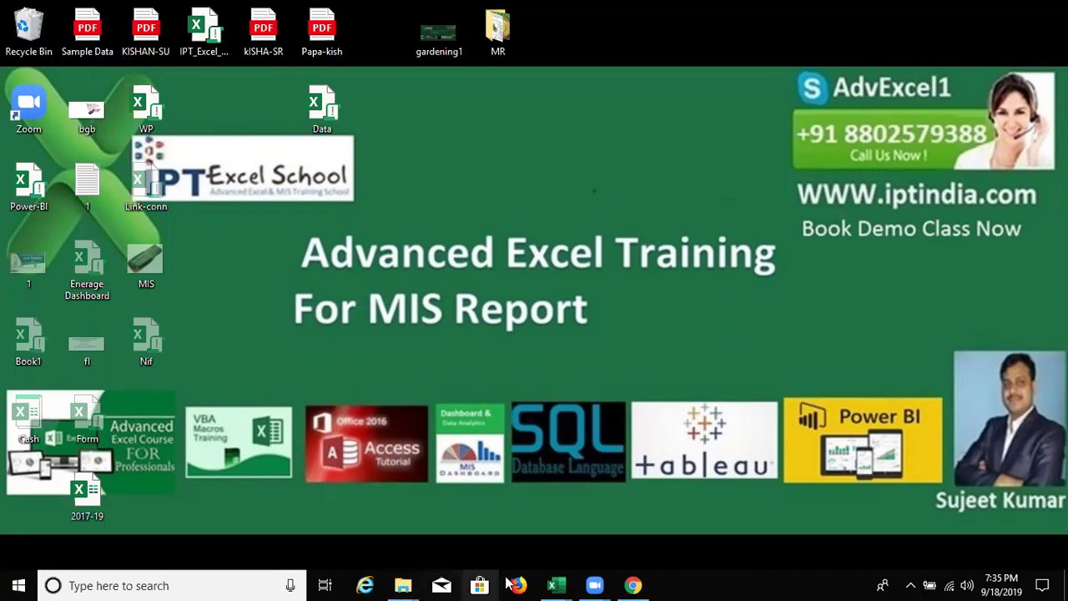
Restore Book1 from the Excel taskbar thumbnail
left_click(551, 585)
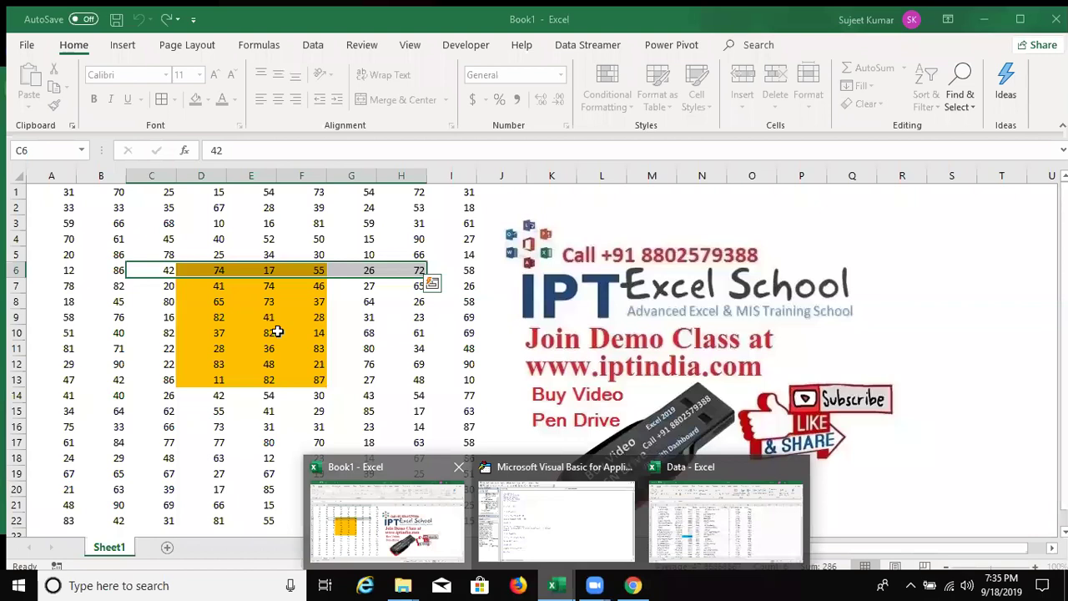
left_click(444, 495)
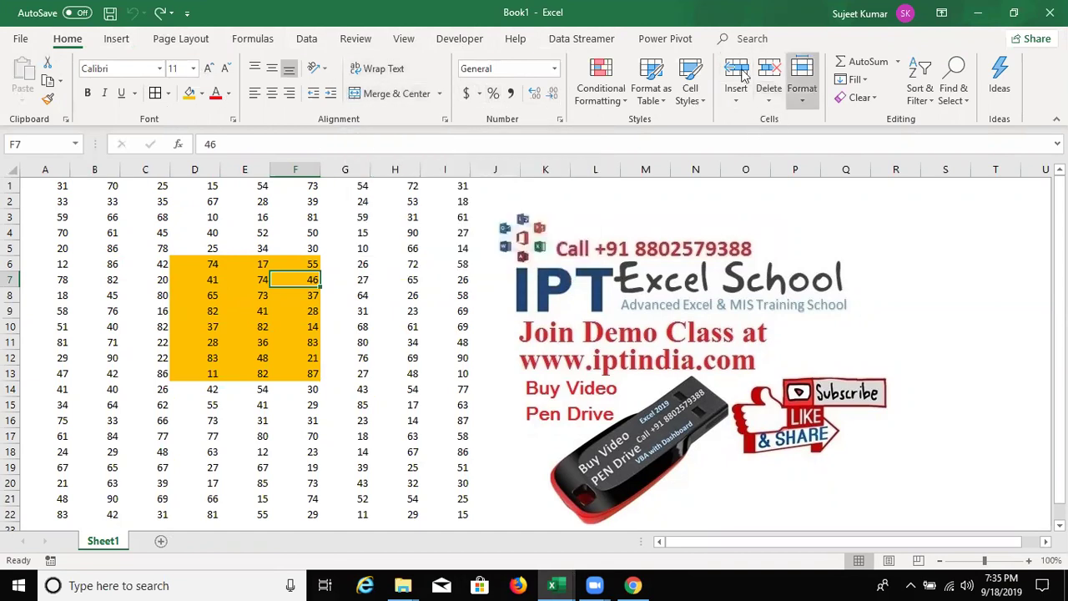
Switch to the Formulas then Developer ribbon tabs and drag-select C5:G15
left_click(252, 42)
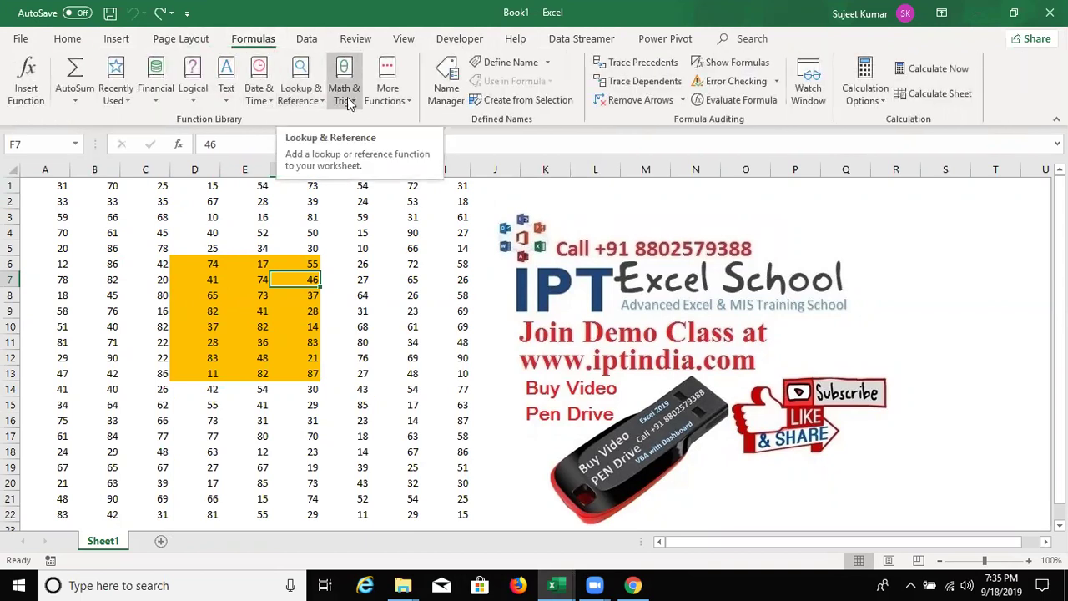
left_click(472, 43)
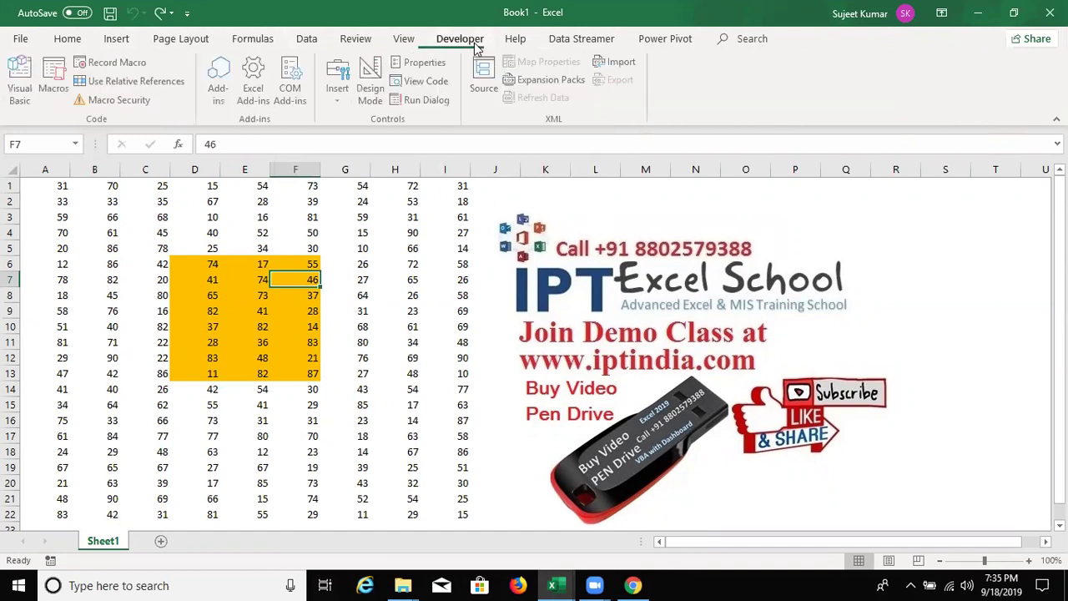
left_click_drag(386, 190, 391, 203)
left_click(280, 249)
left_click(182, 259)
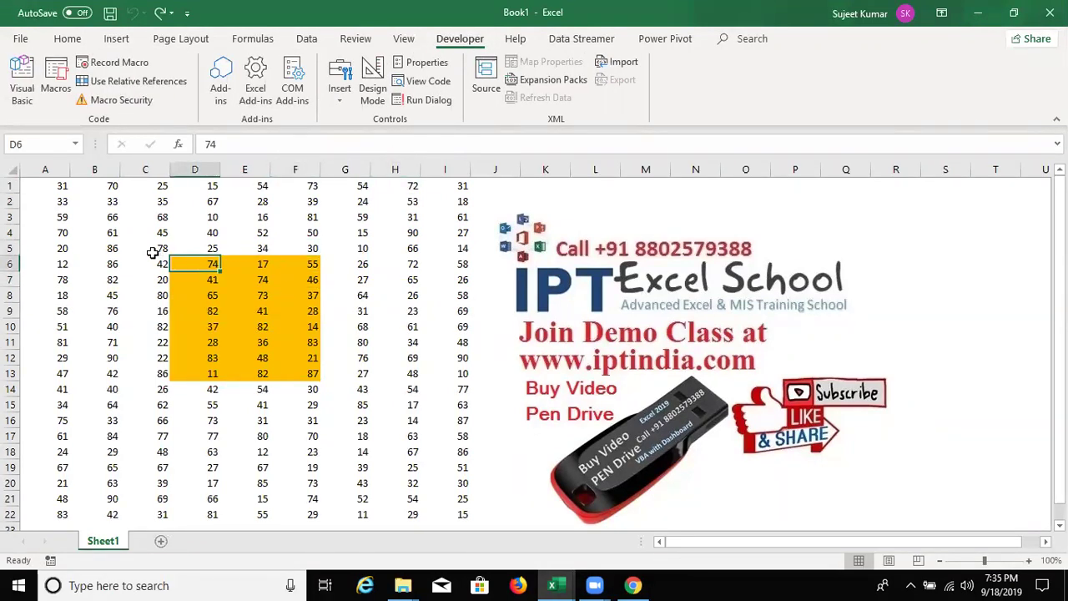
left_click(154, 250)
left_click_drag(305, 298, 345, 402)
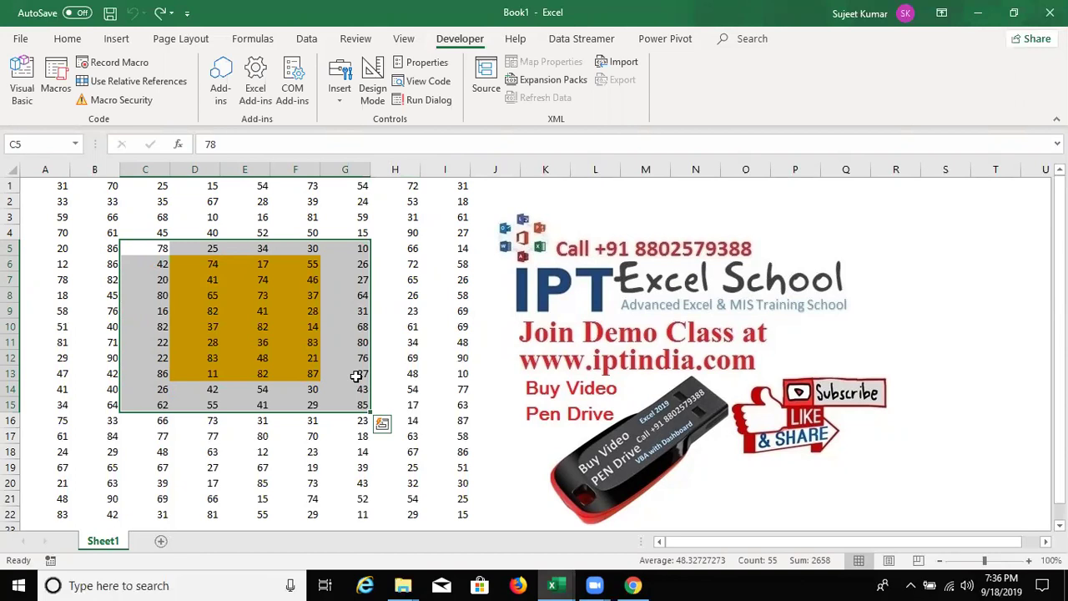
left_click(255, 297)
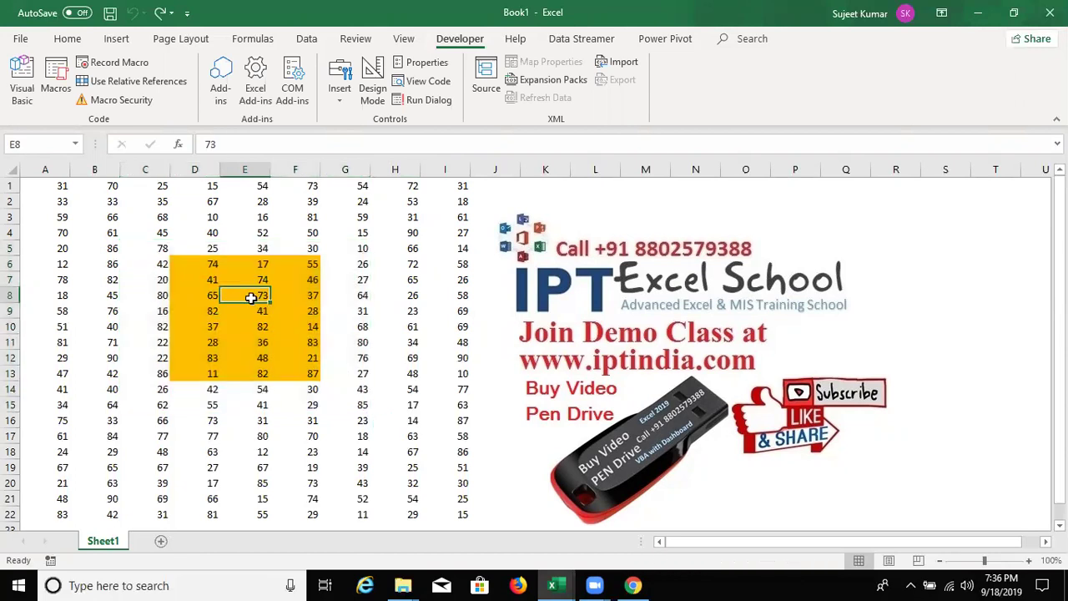
left_click(102, 188)
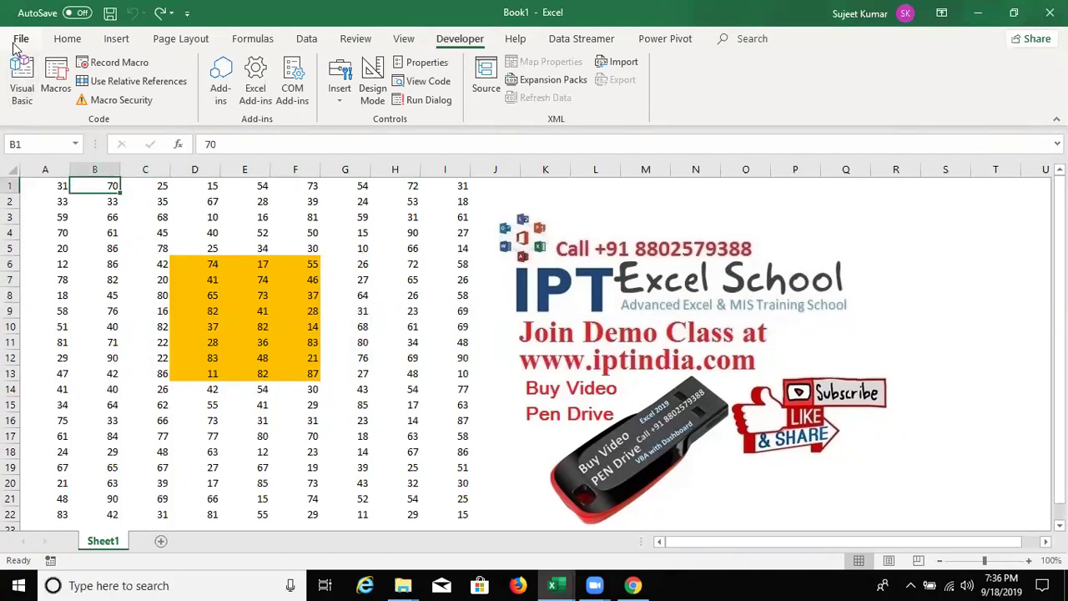
left_click(20, 44)
left_click(22, 46)
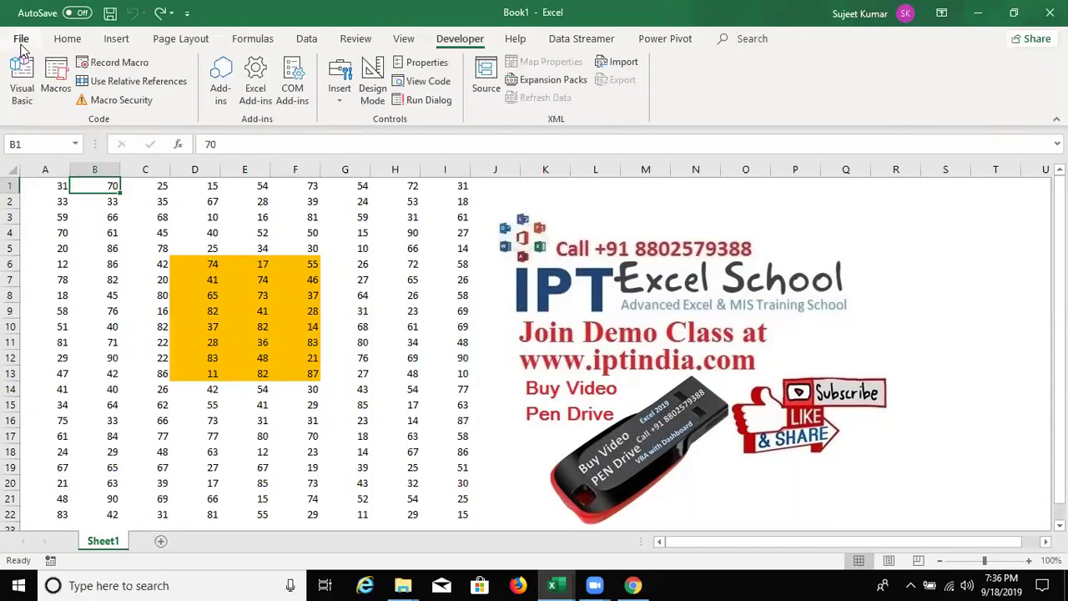